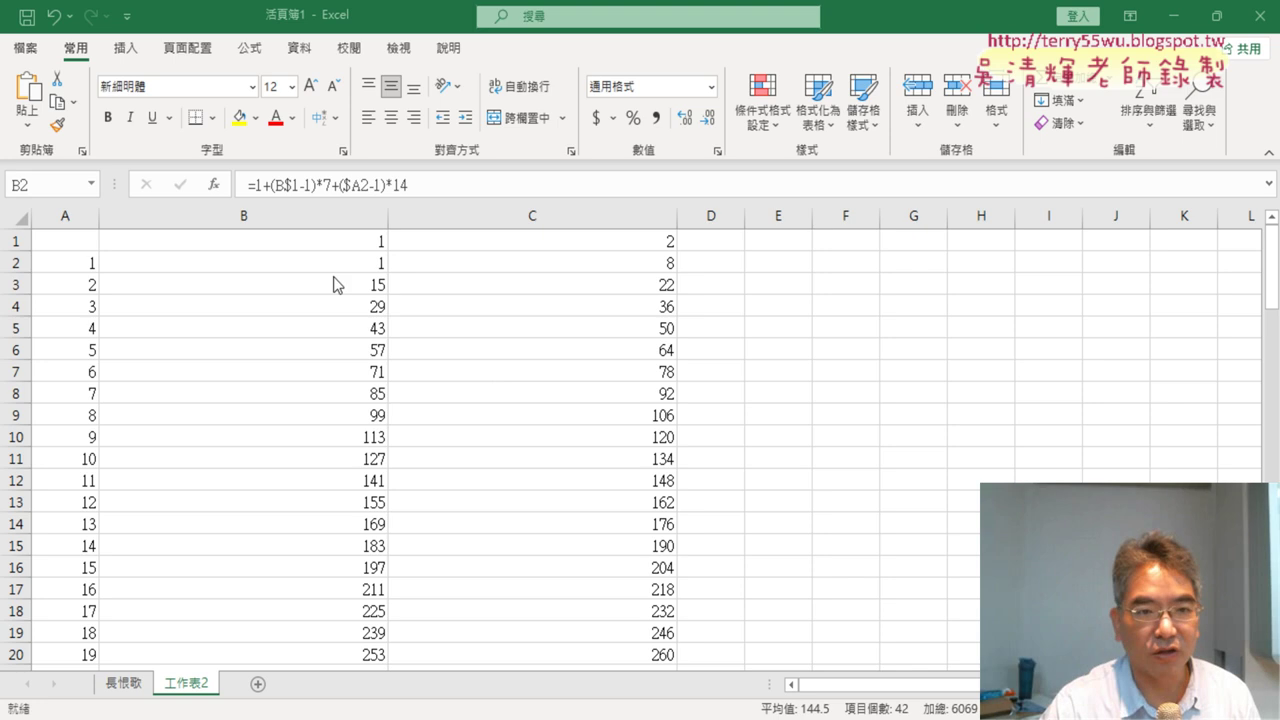
Review the formula results block and the poem's opening characters in 長恨歌 cell A1
key(ctrl+shift+End)
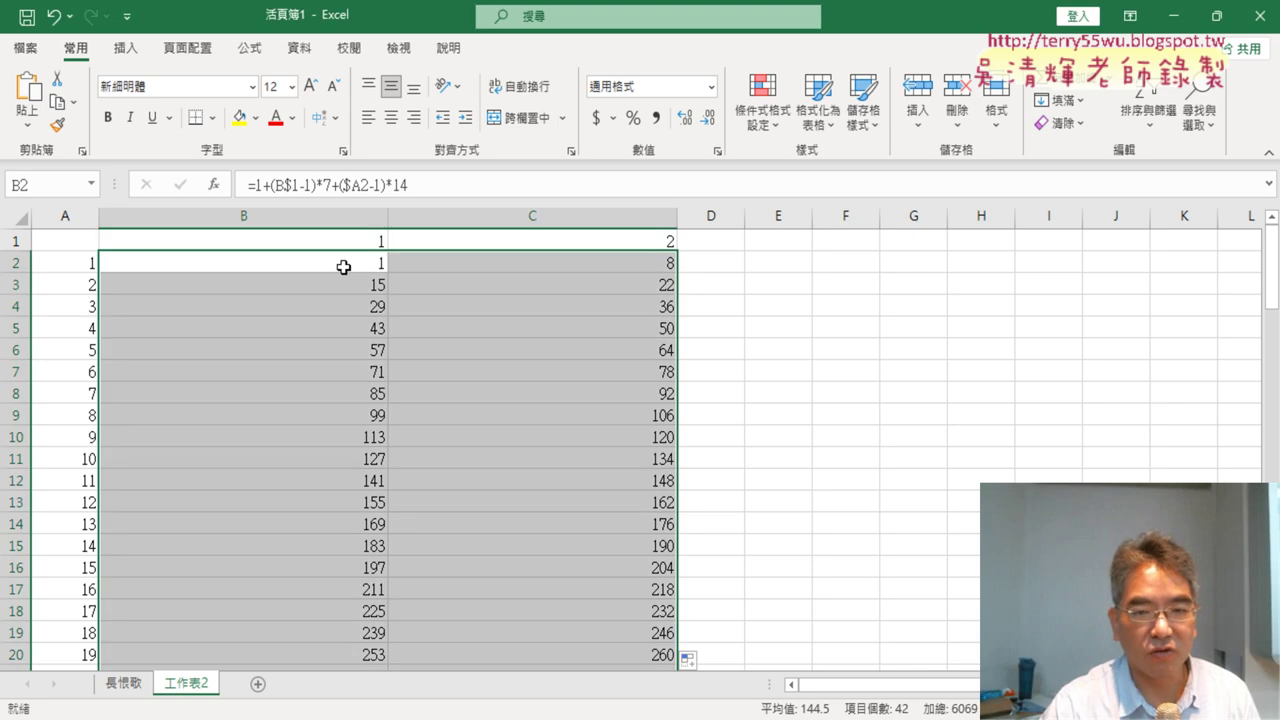
click(343, 267)
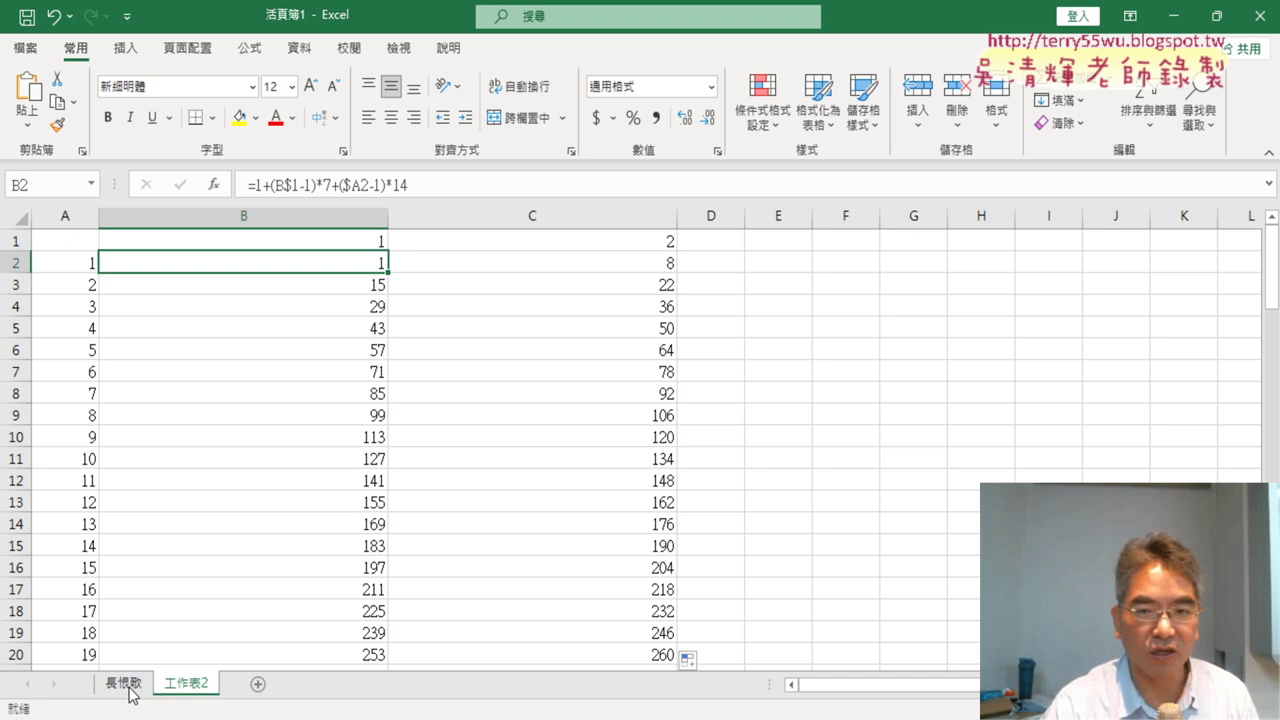
click(124, 683)
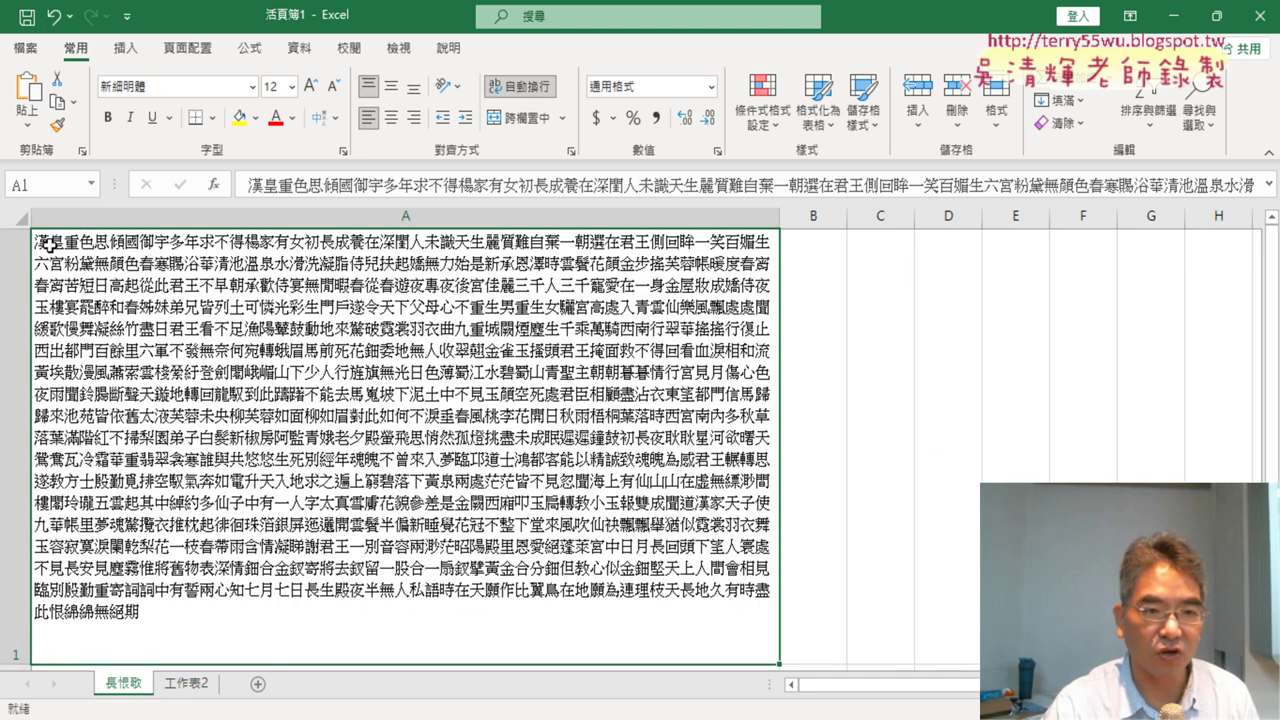
double_click(128, 240)
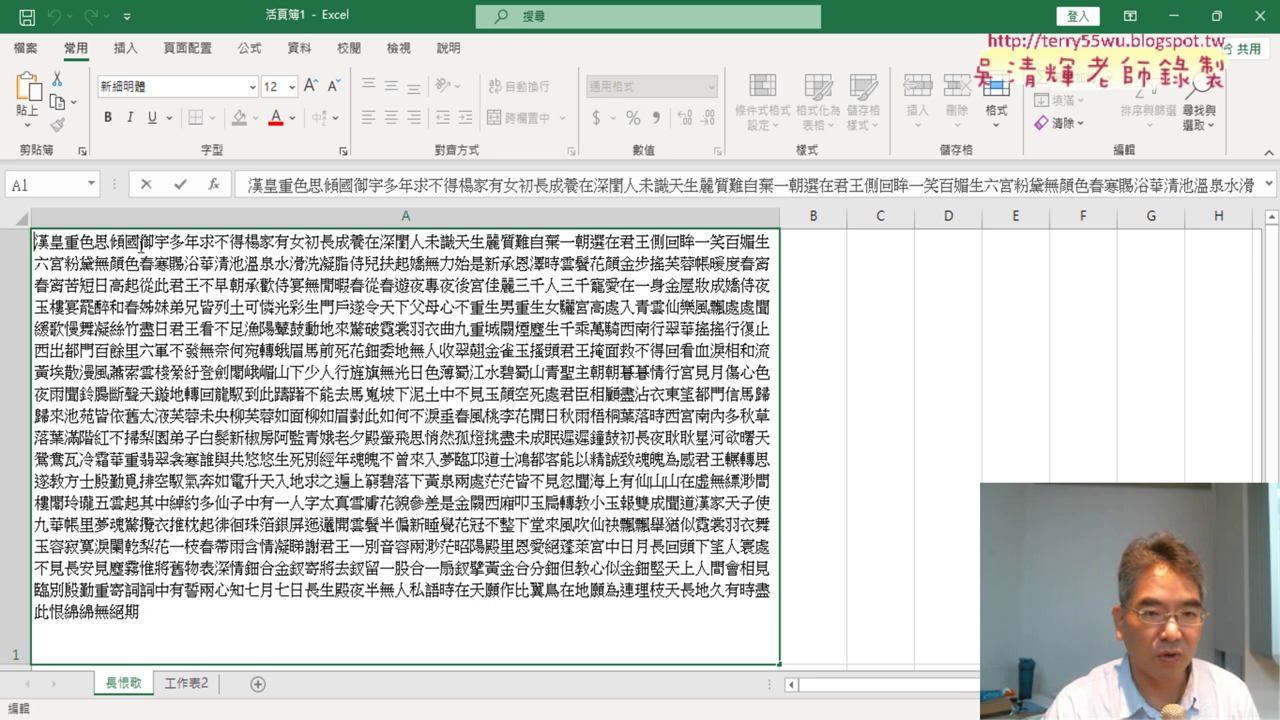
drag(140, 244, 34, 242)
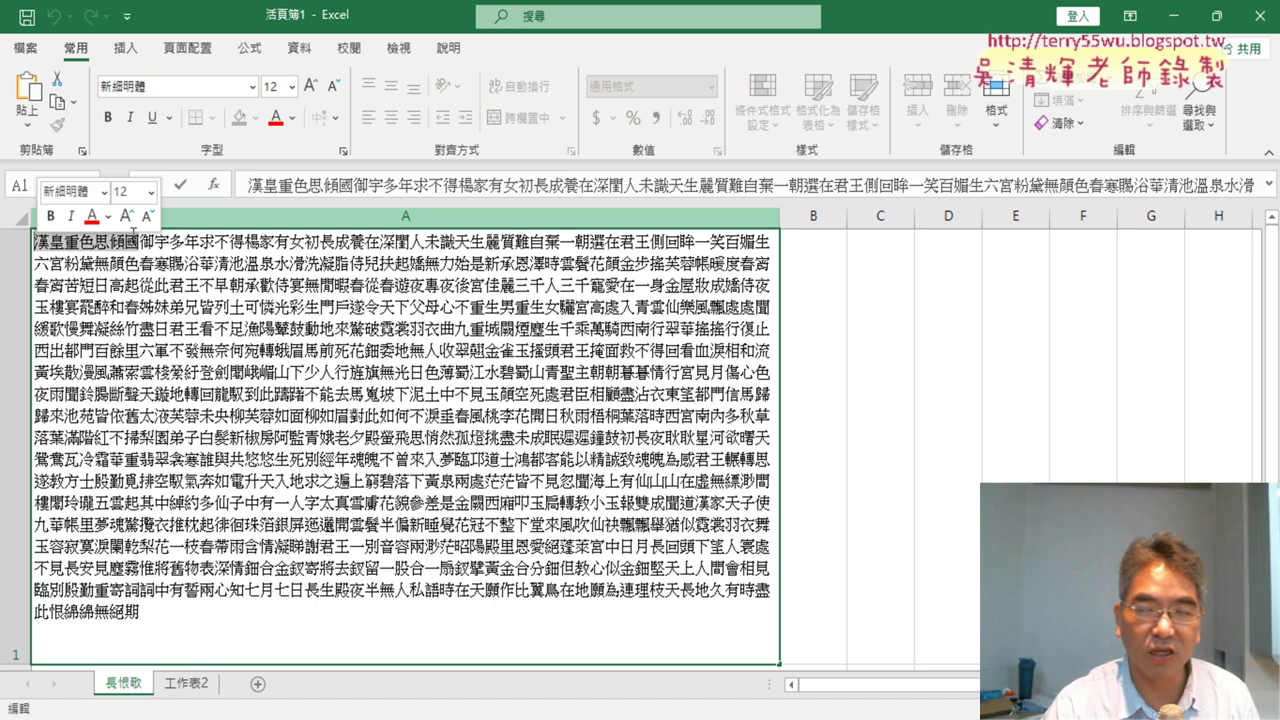
drag(140, 244, 243, 240)
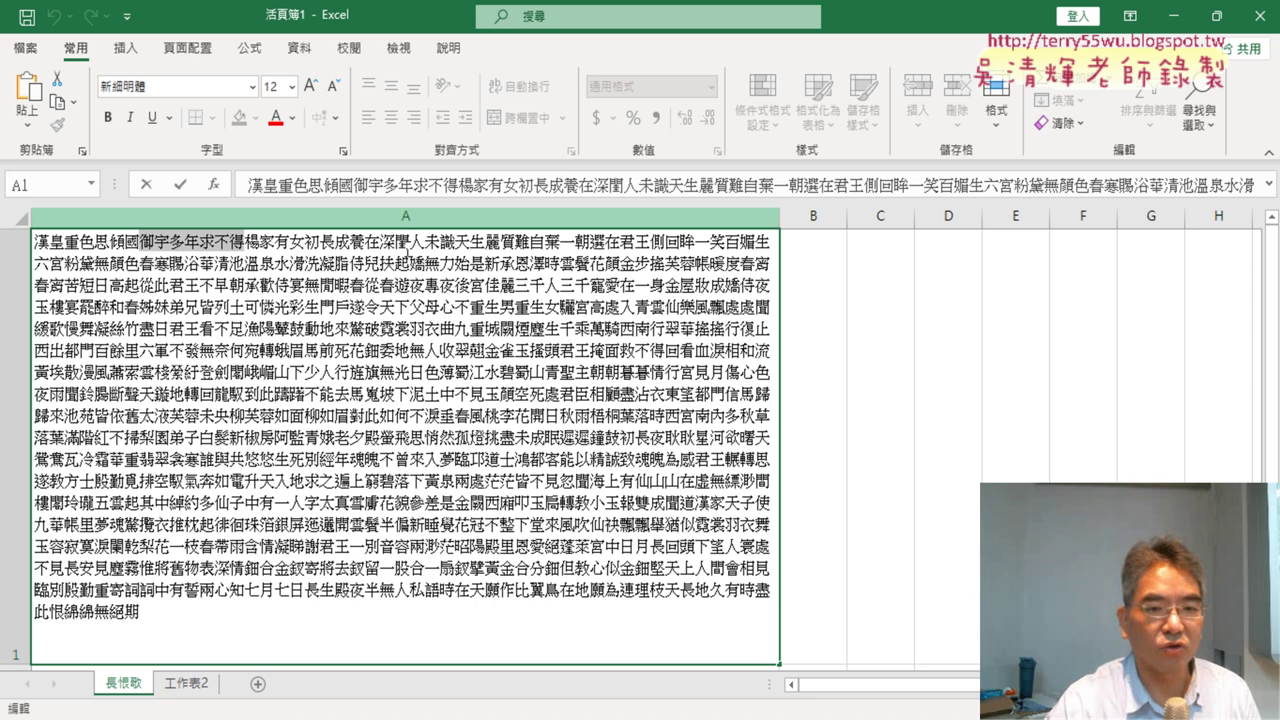
click(198, 688)
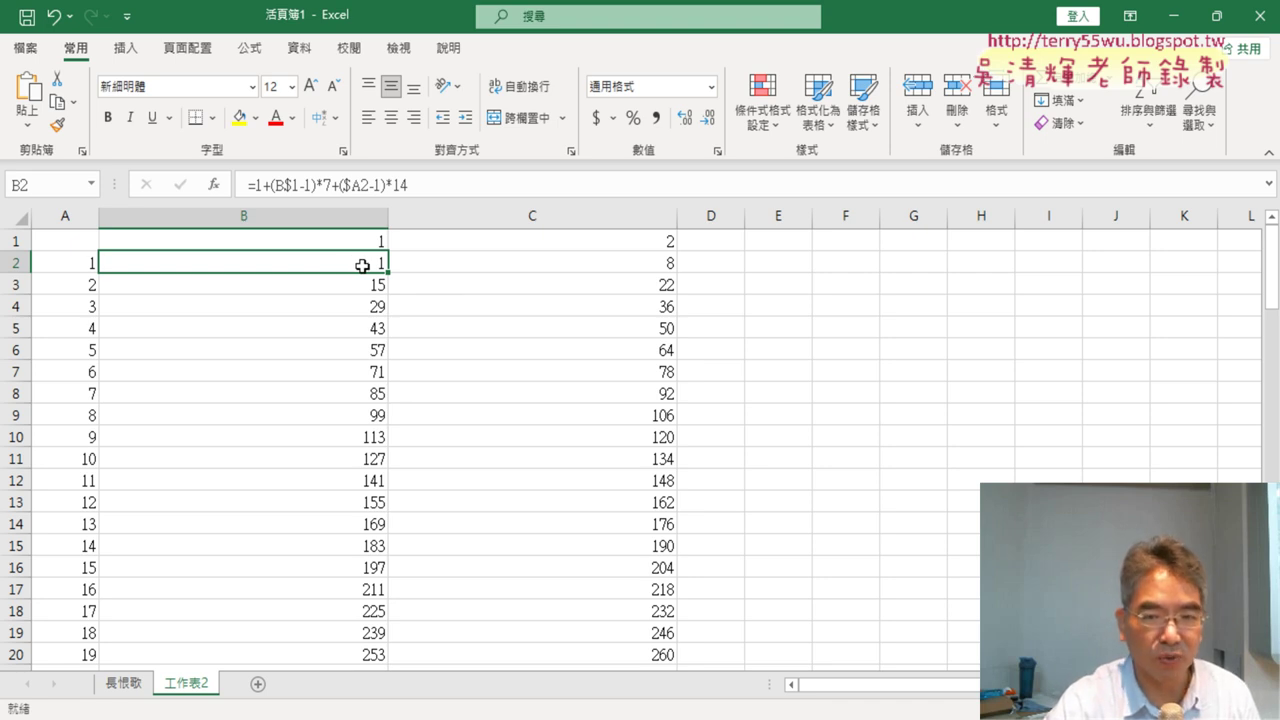
Delete the formula values in columns B and C below the 1 and 2 headers
click(506, 263)
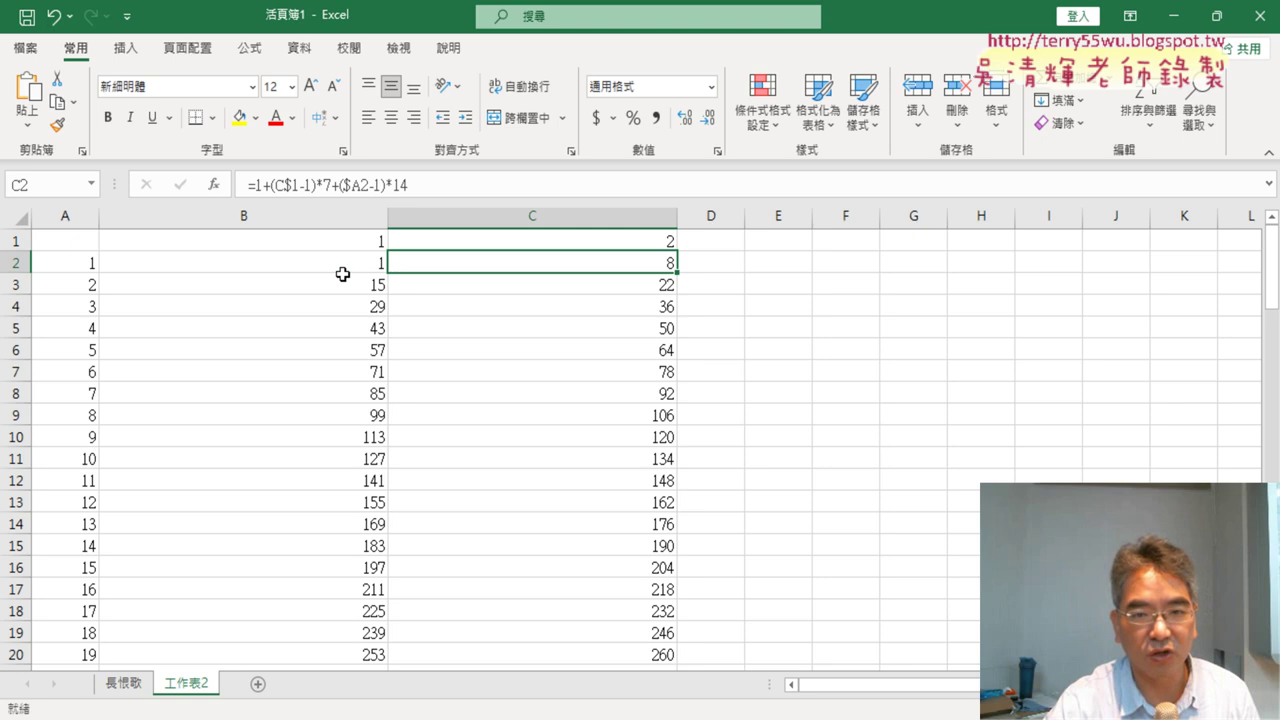
mouse_move(329, 263)
mouse_down()
mouse_move(581, 363)
mouse_move(603, 451)
mouse_up()
key(BackSpace)
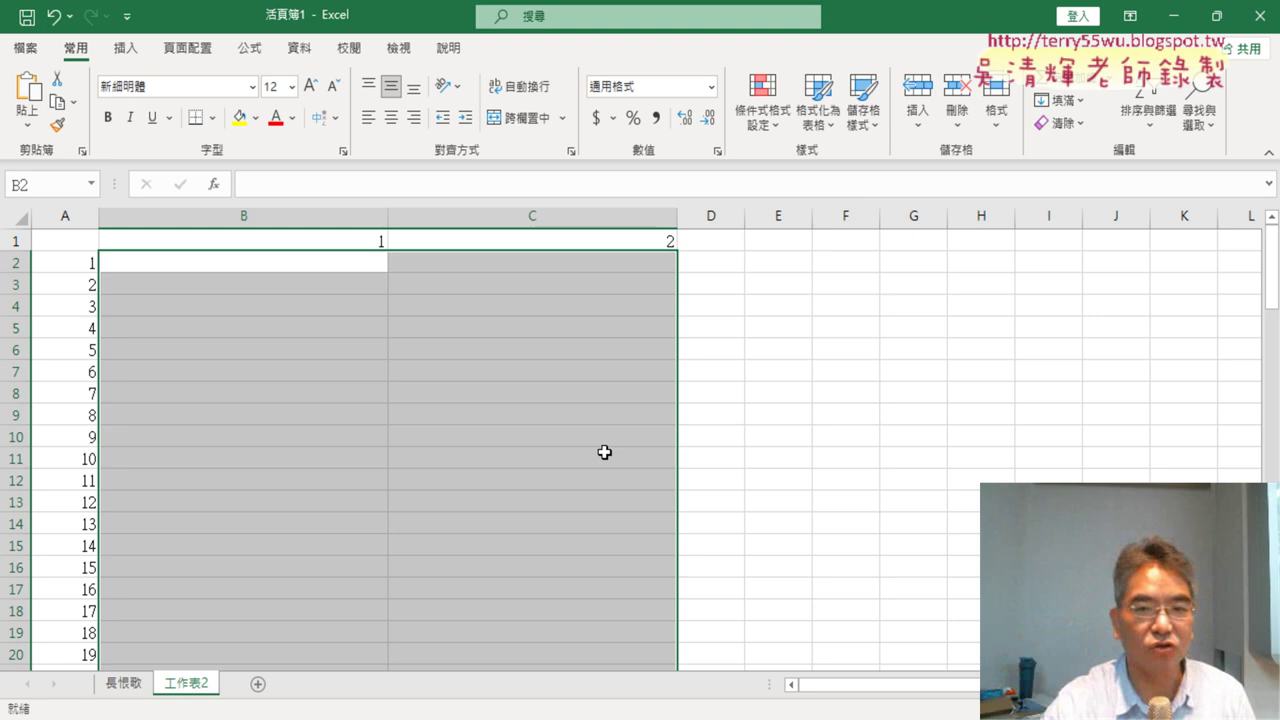
click(315, 264)
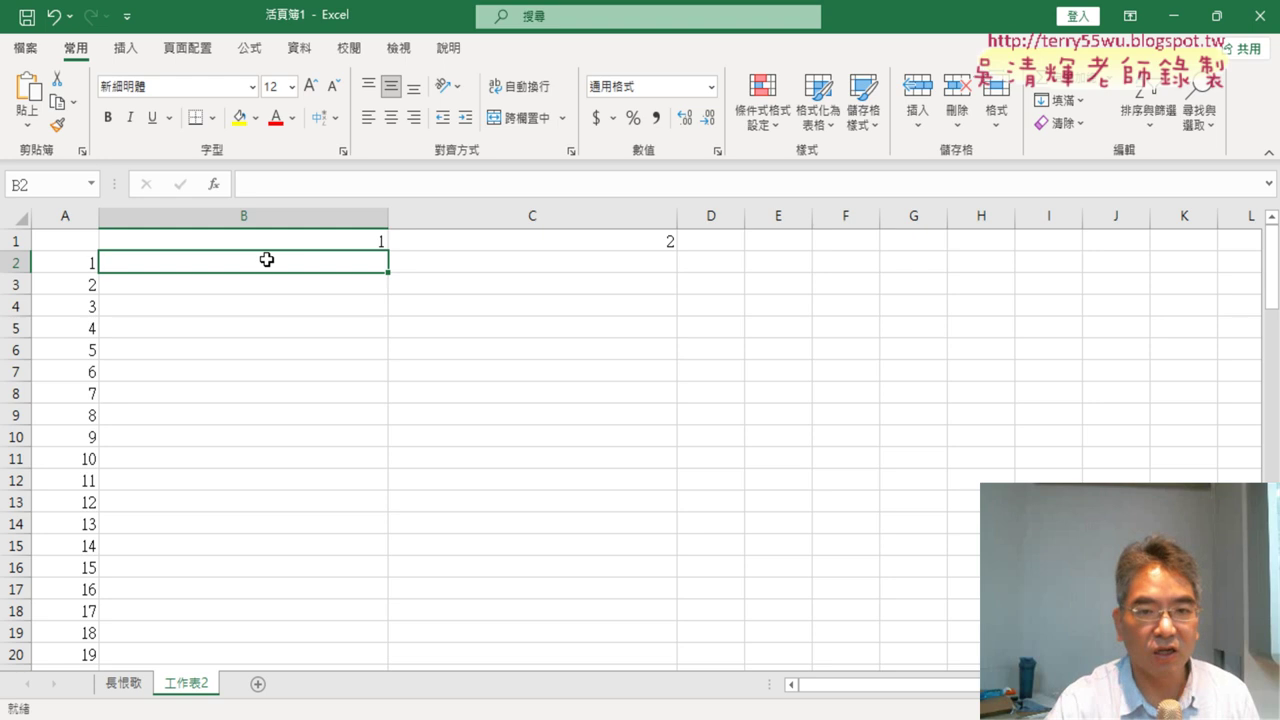
Enter =1+(B1-1)*7 in B2 so it shows the starting position 1
click(305, 187)
text(=)
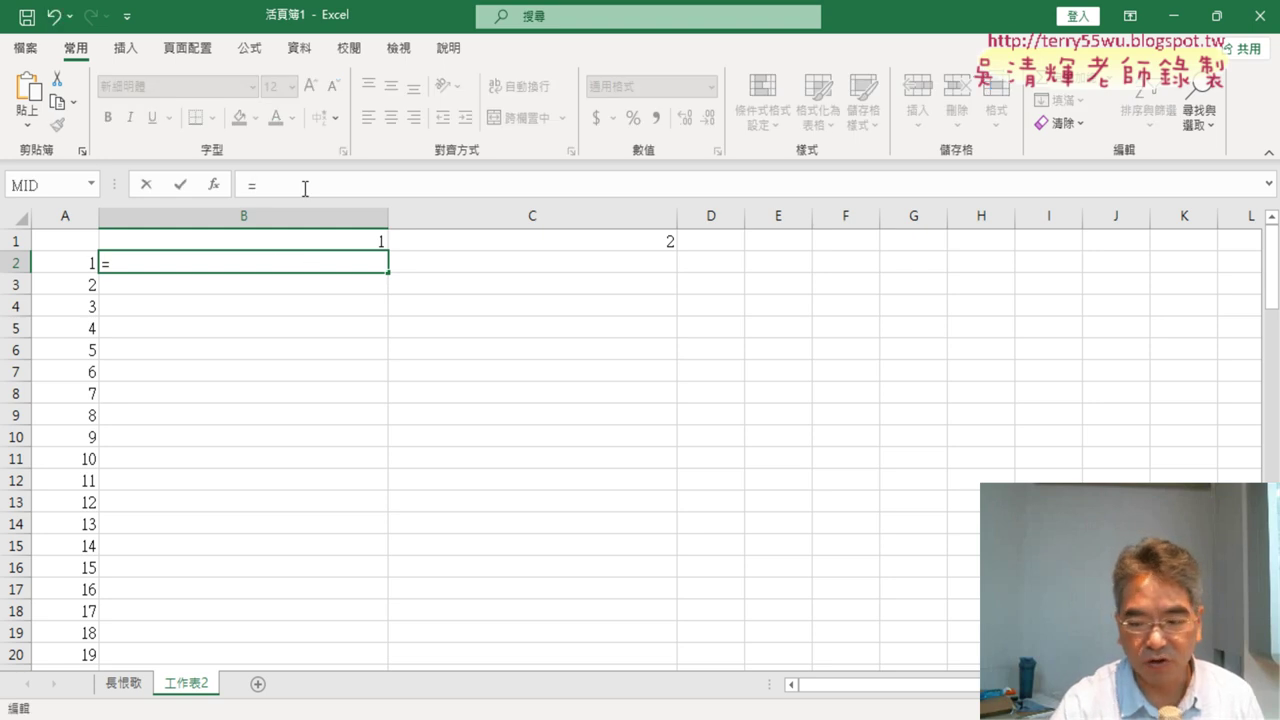
text(1+)
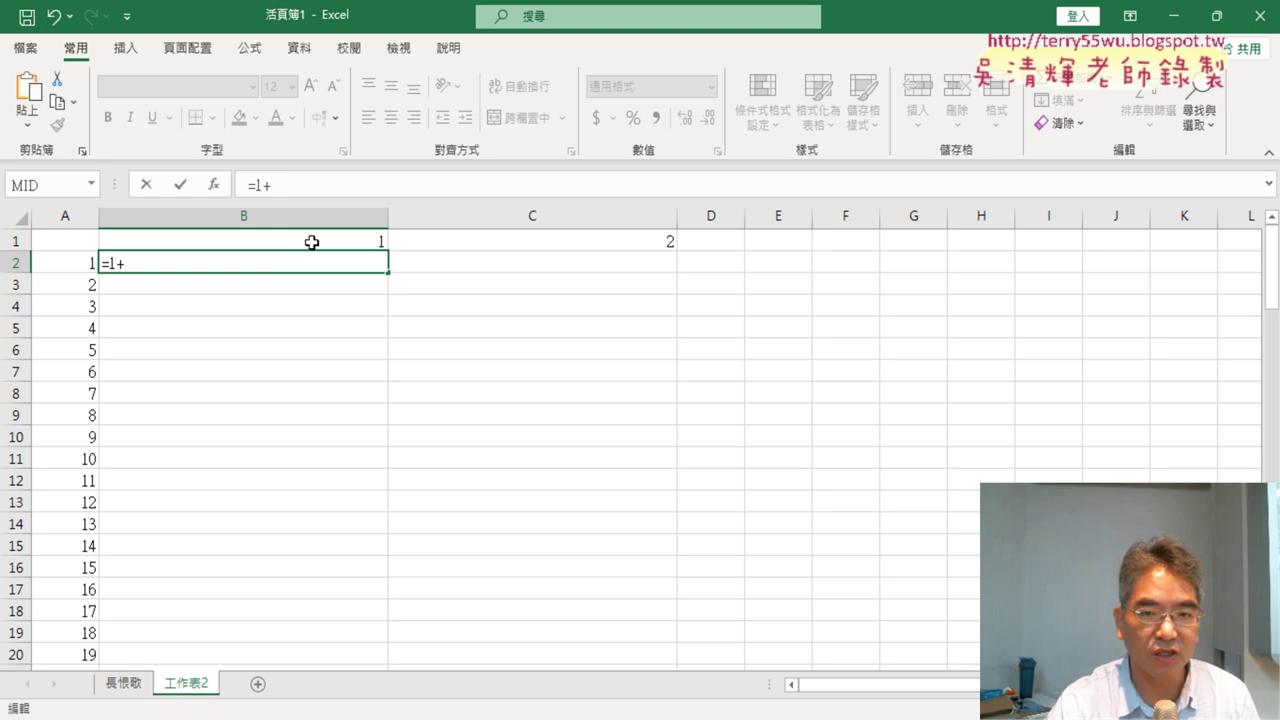
click(312, 242)
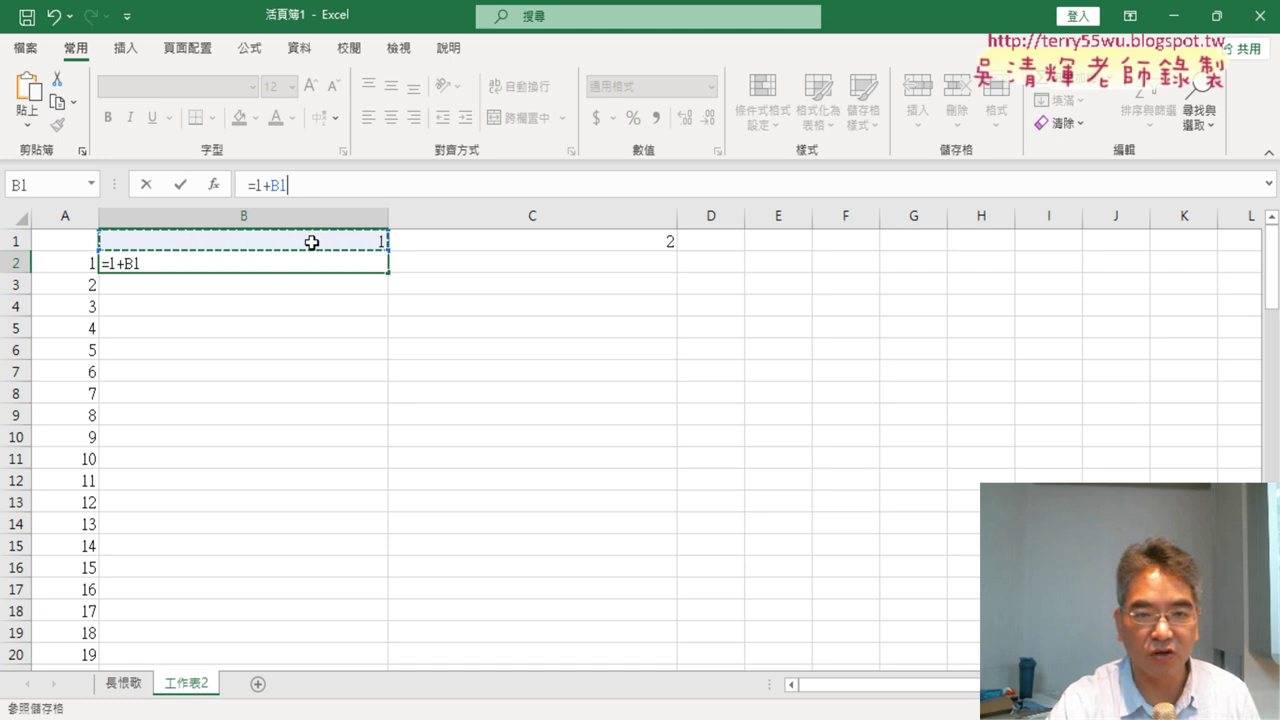
text(-1)
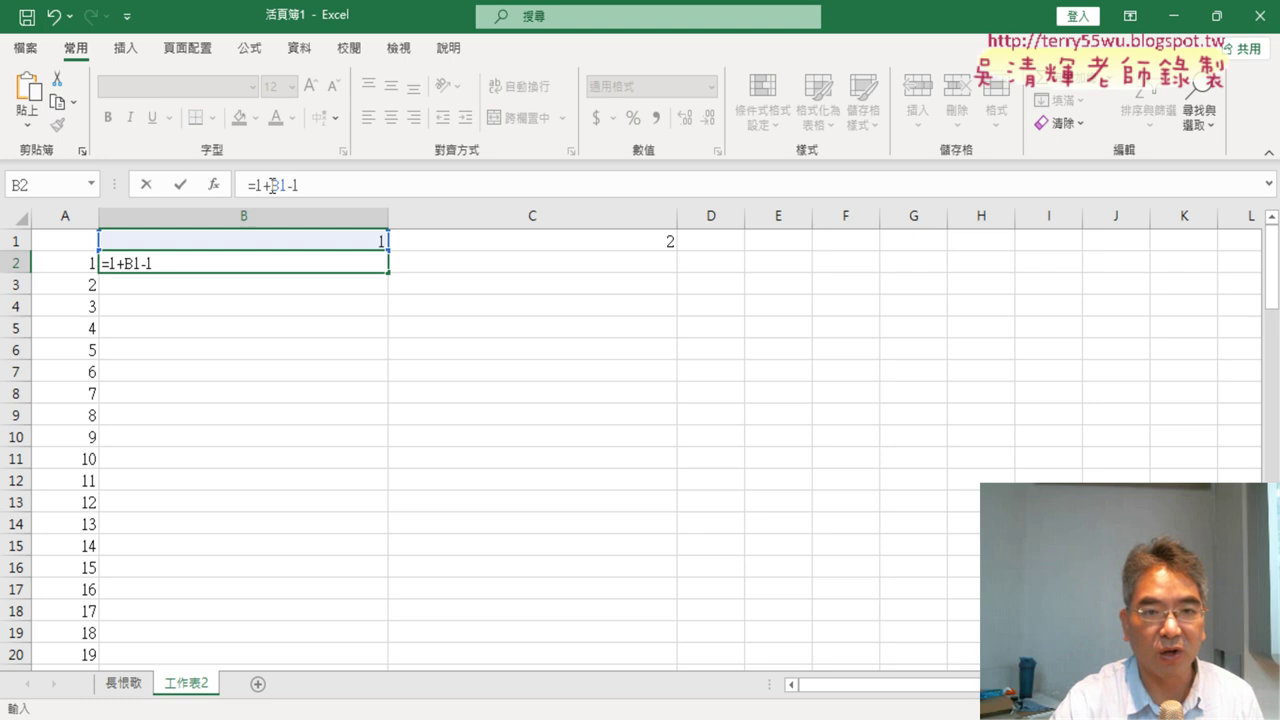
click(272, 186)
text((B1-1)
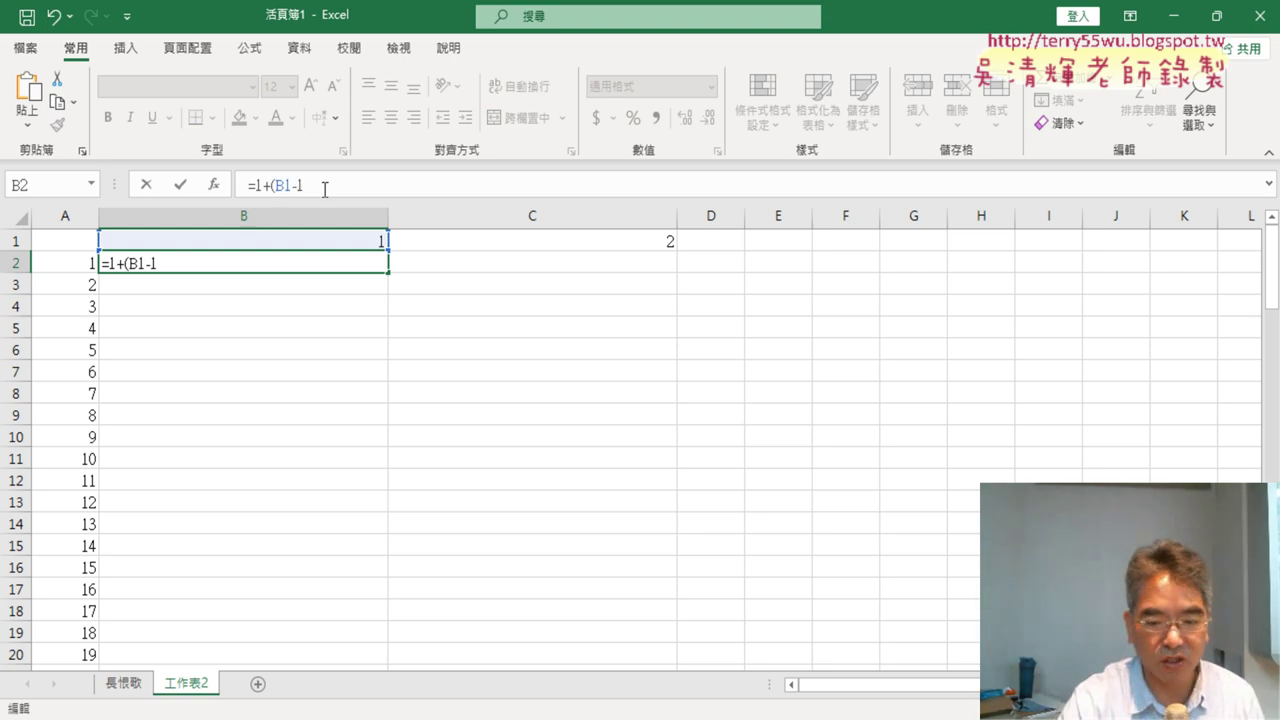
text()*)
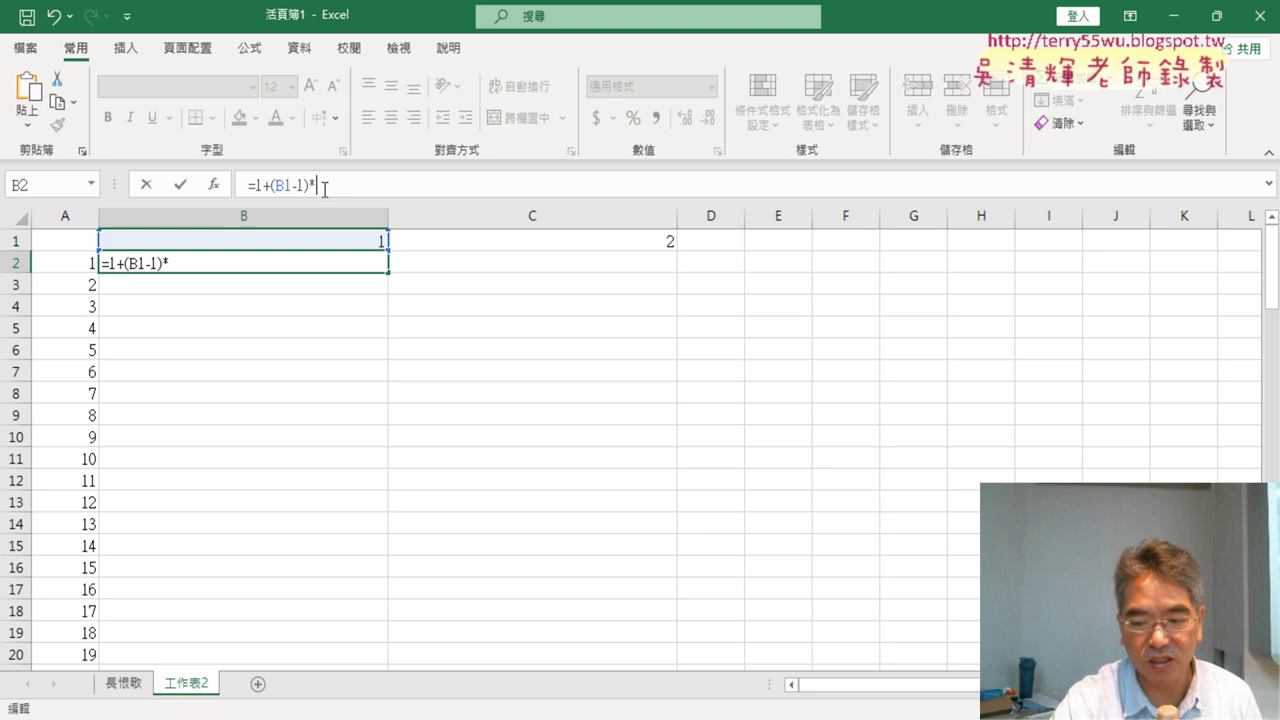
text(7)
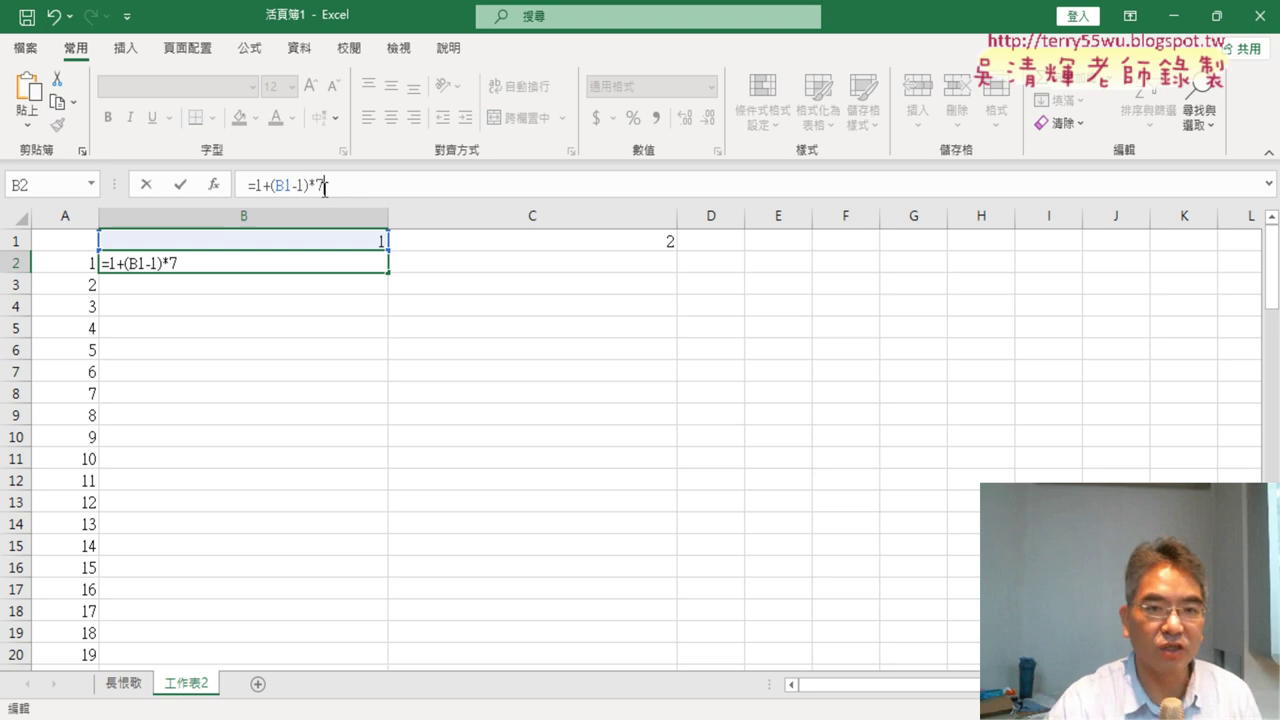
drag(309, 185, 328, 185)
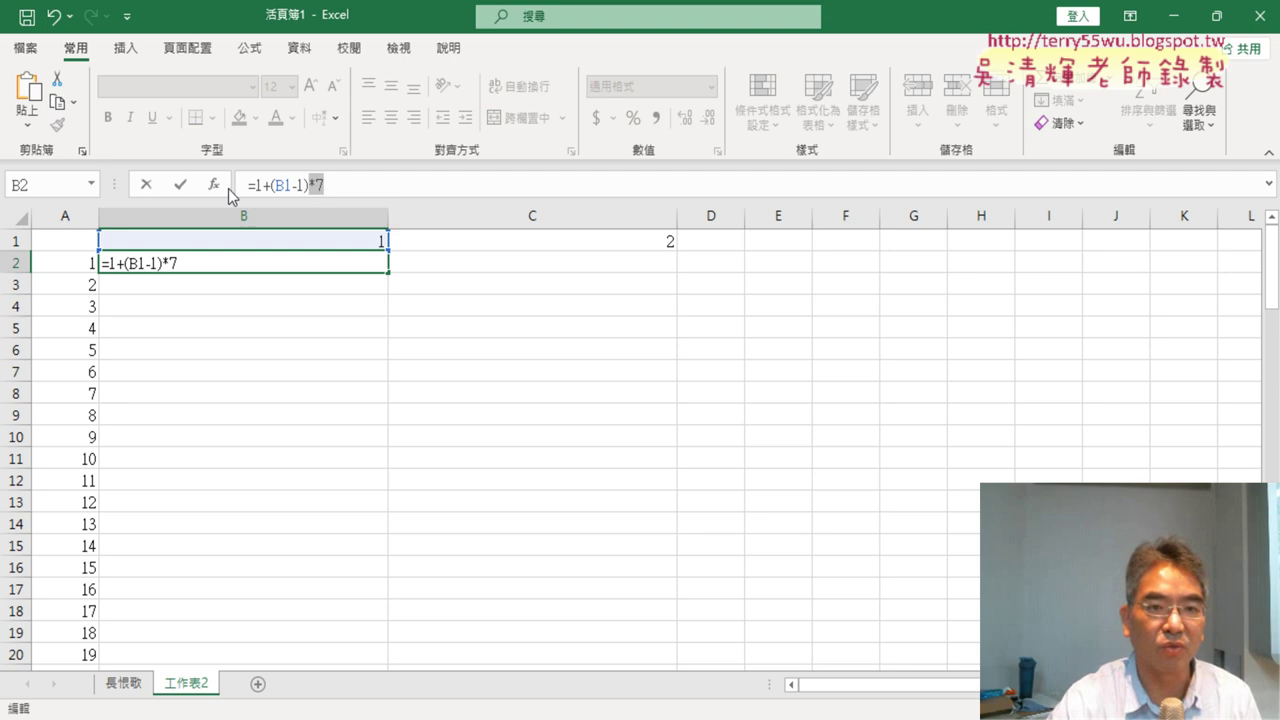
click(187, 185)
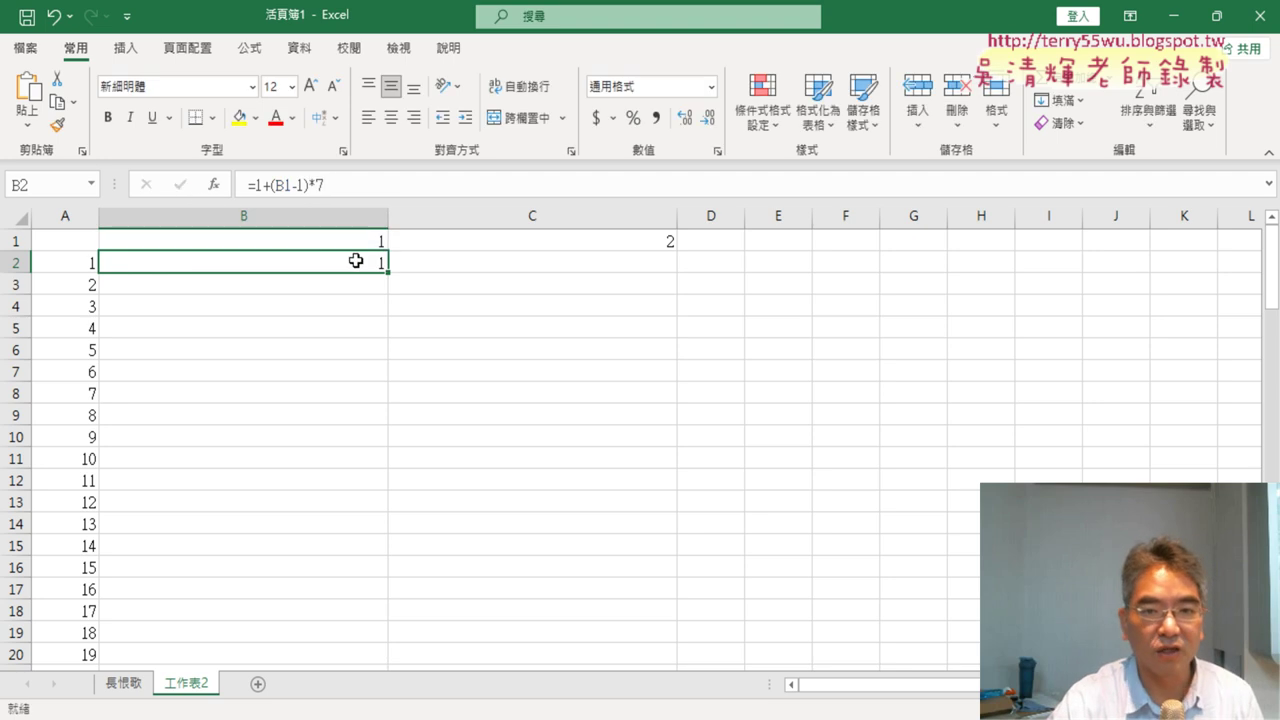
Copy B2's formula into C2, showing 8, and change B2's header reference to B$1
drag(390, 276, 640, 266)
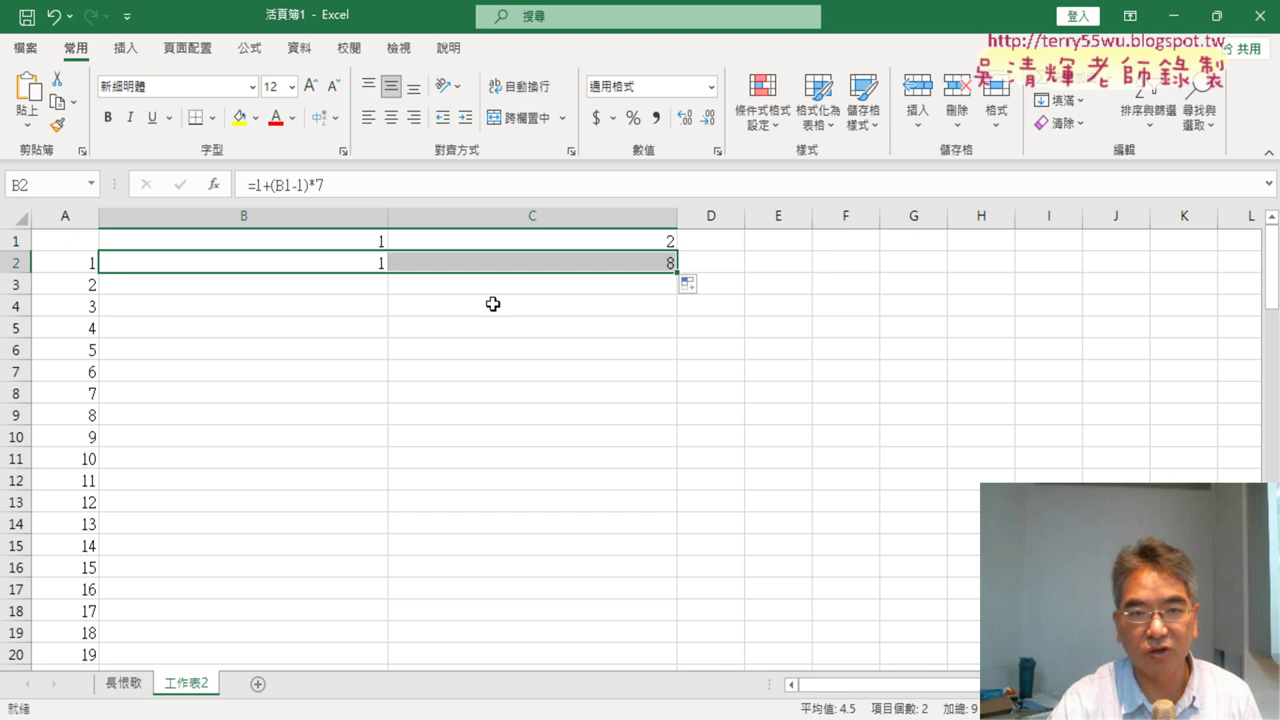
click(285, 187)
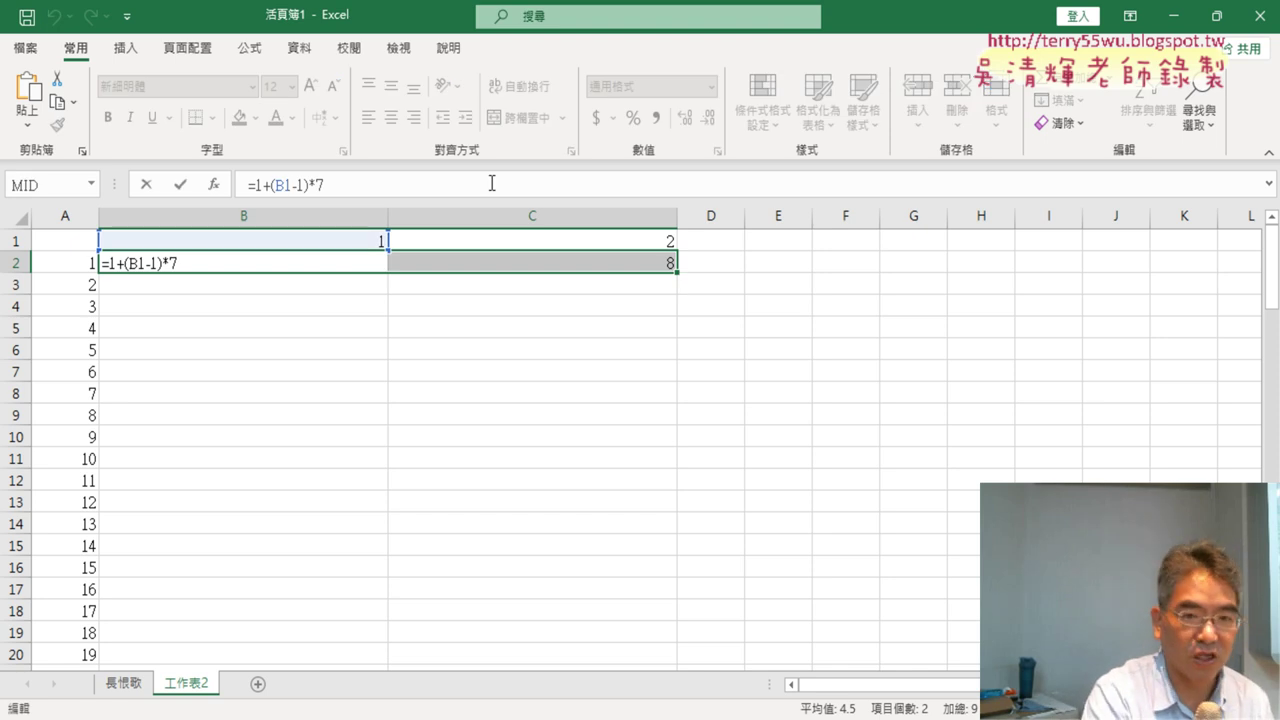
text($)
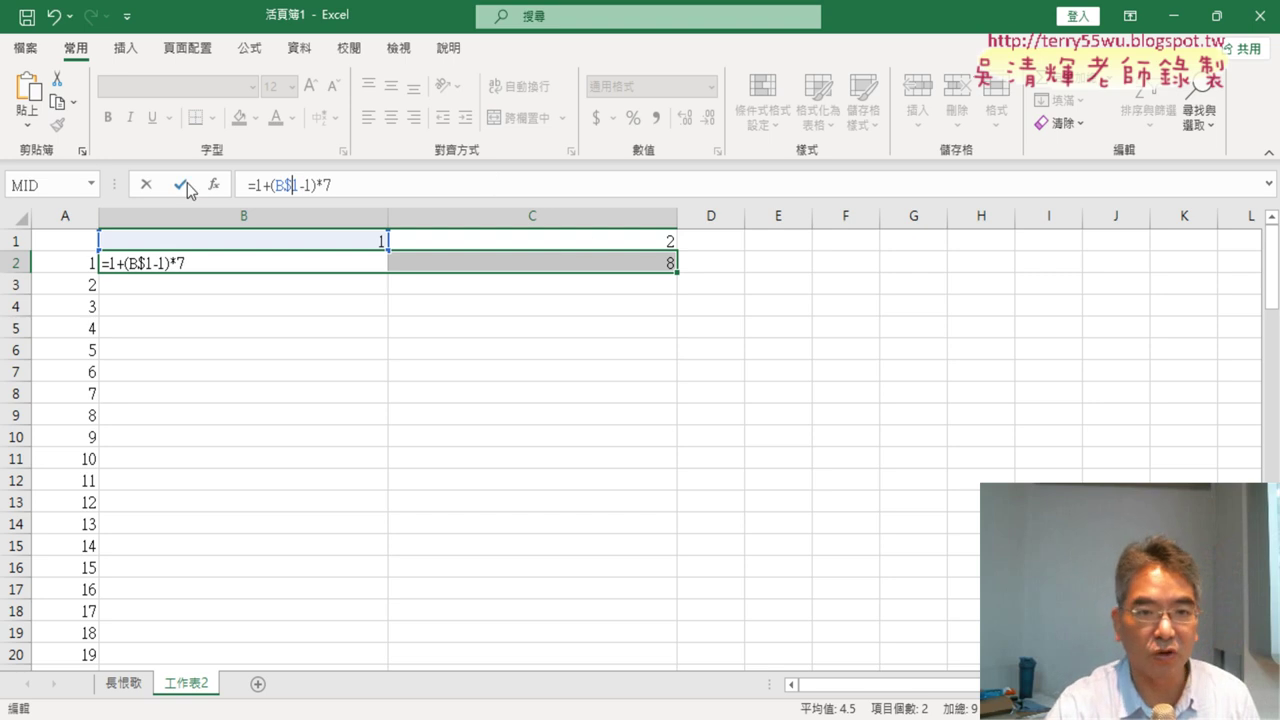
key(Return)
click(288, 261)
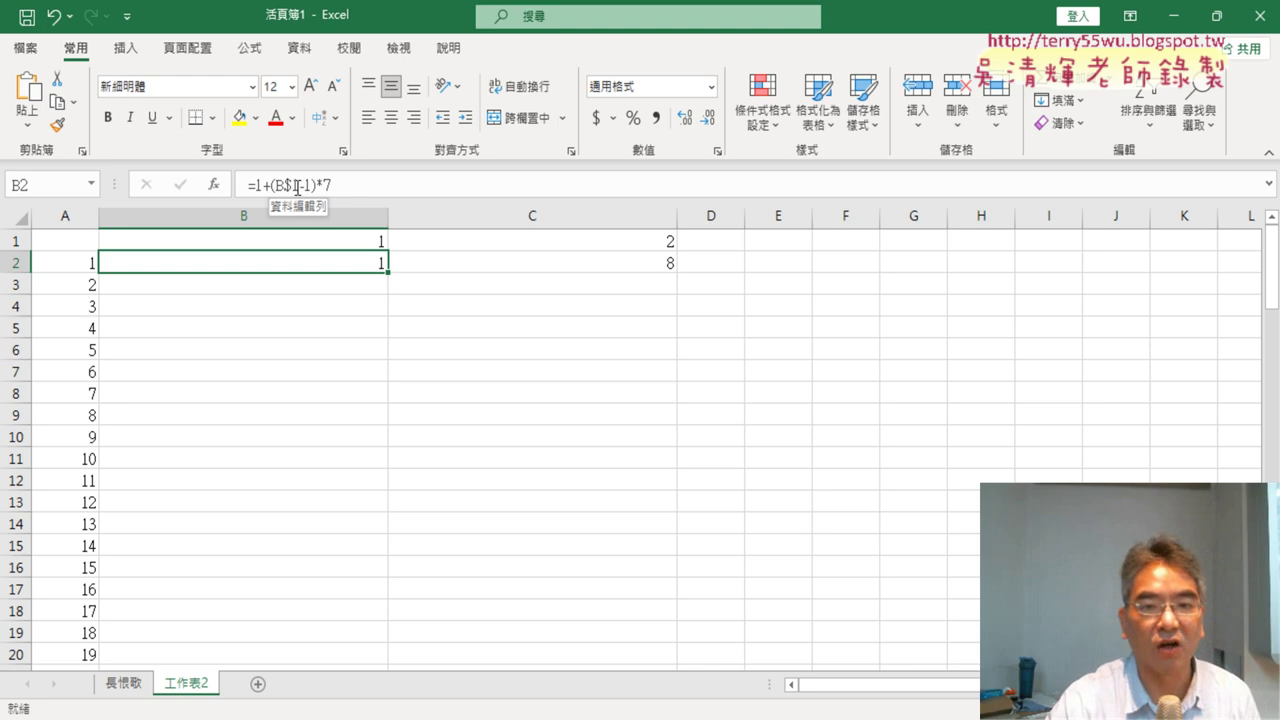
Fill B2:C2 down to row 13 and check the copied formulas, which repeat 1 and 8
mouse_move(387, 271)
mouse_down()
mouse_move(678, 282)
mouse_move(726, 497)
mouse_up()
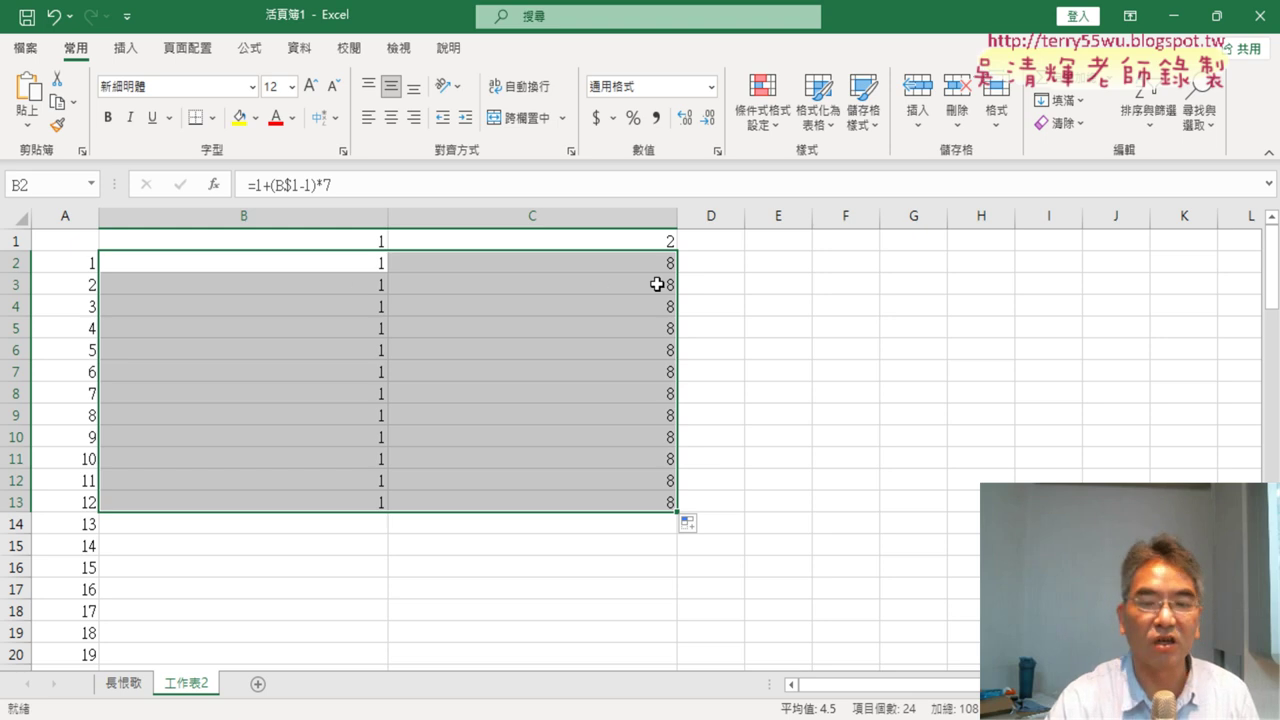
click(338, 267)
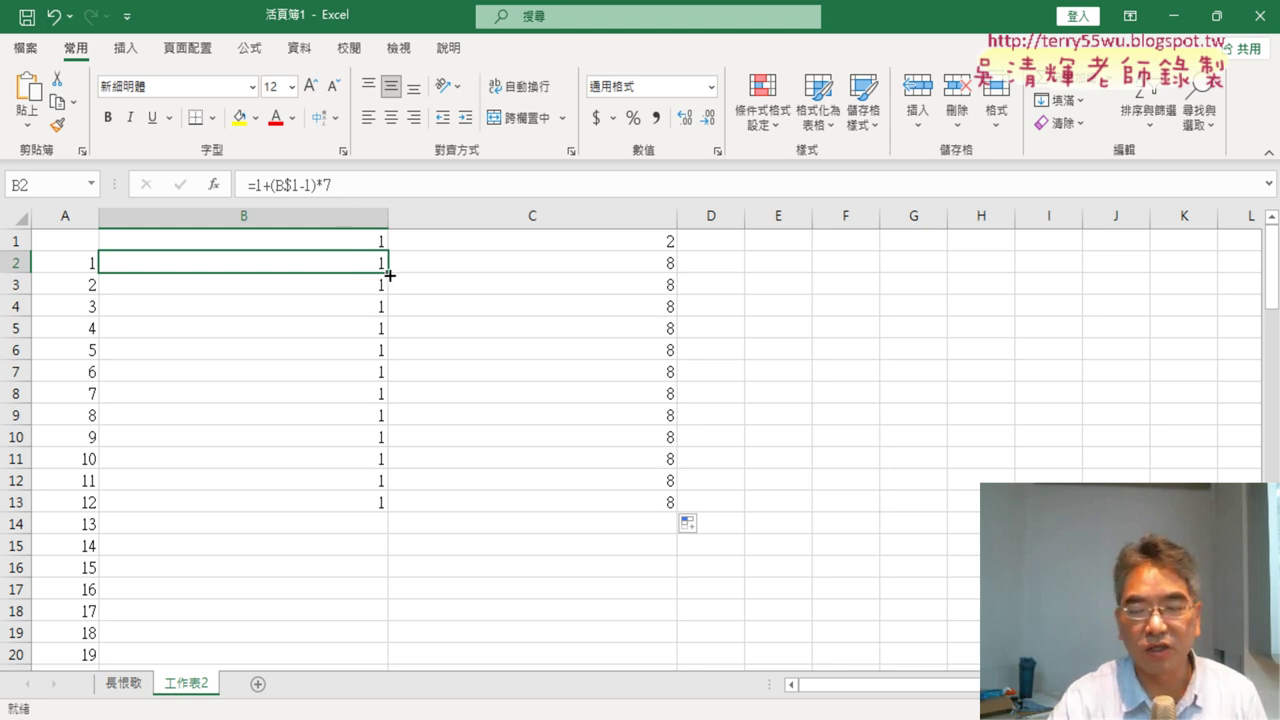
click(477, 262)
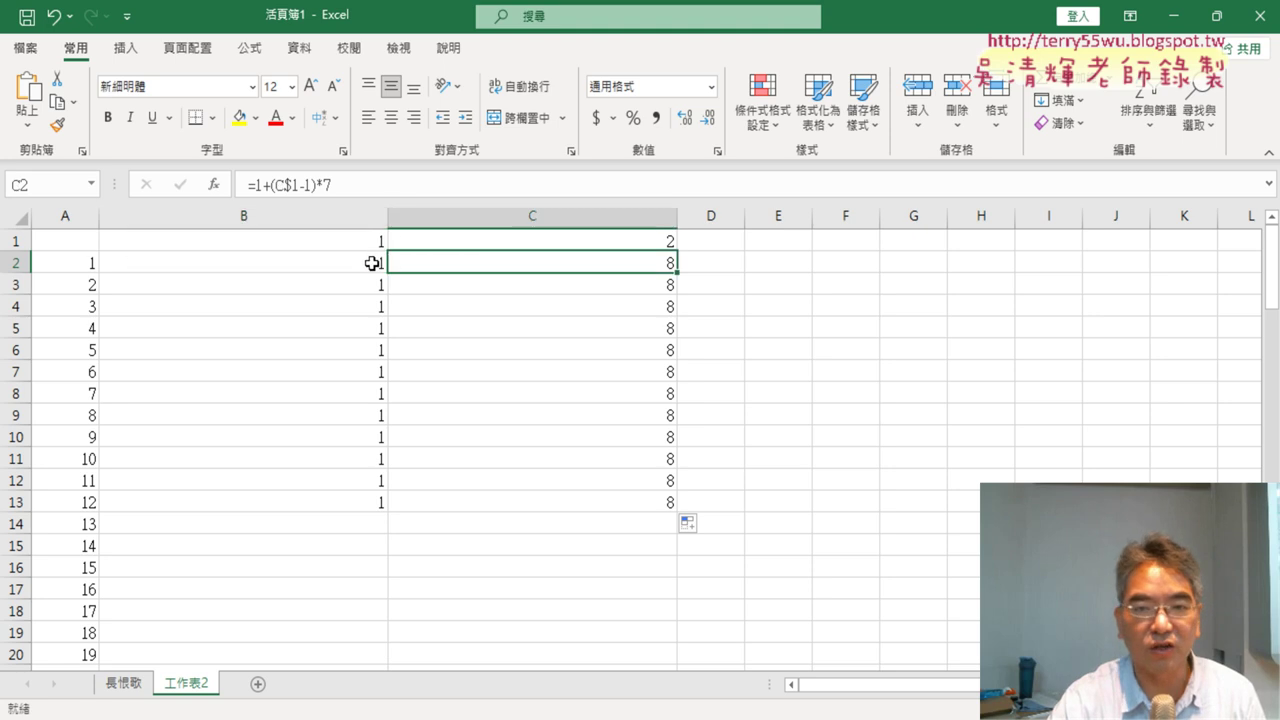
click(313, 262)
click(466, 262)
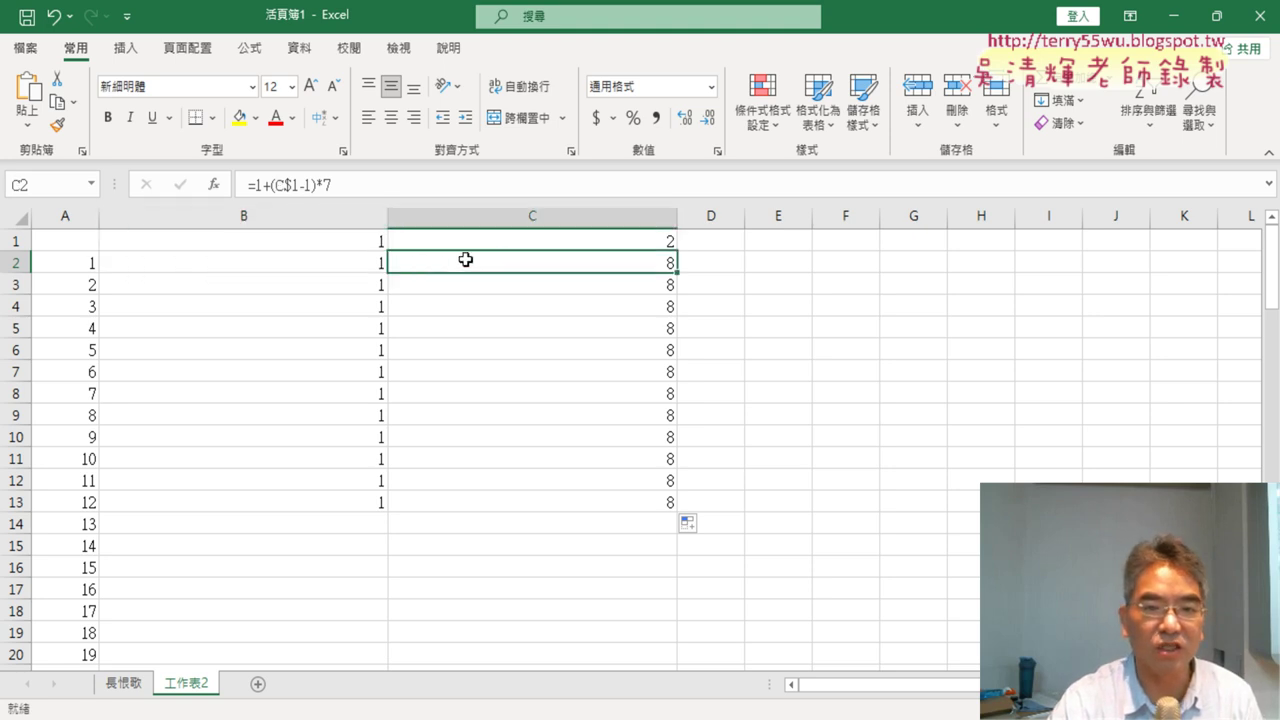
click(358, 263)
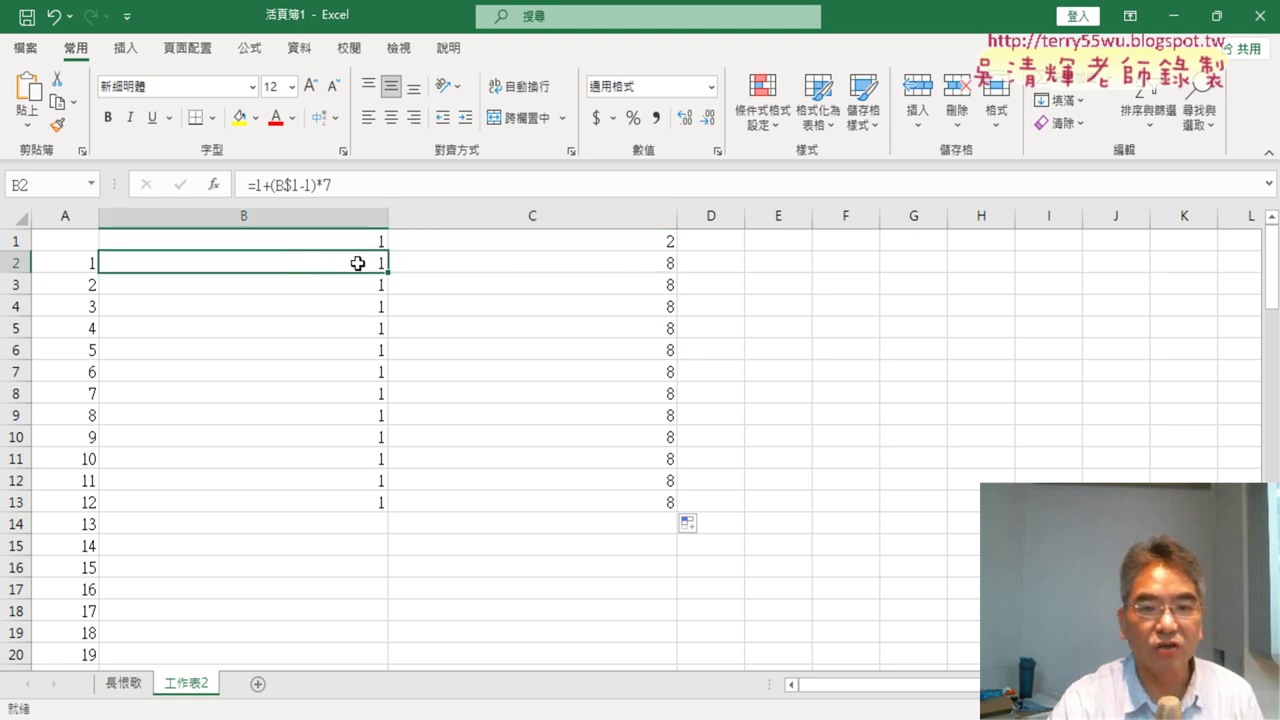
click(361, 187)
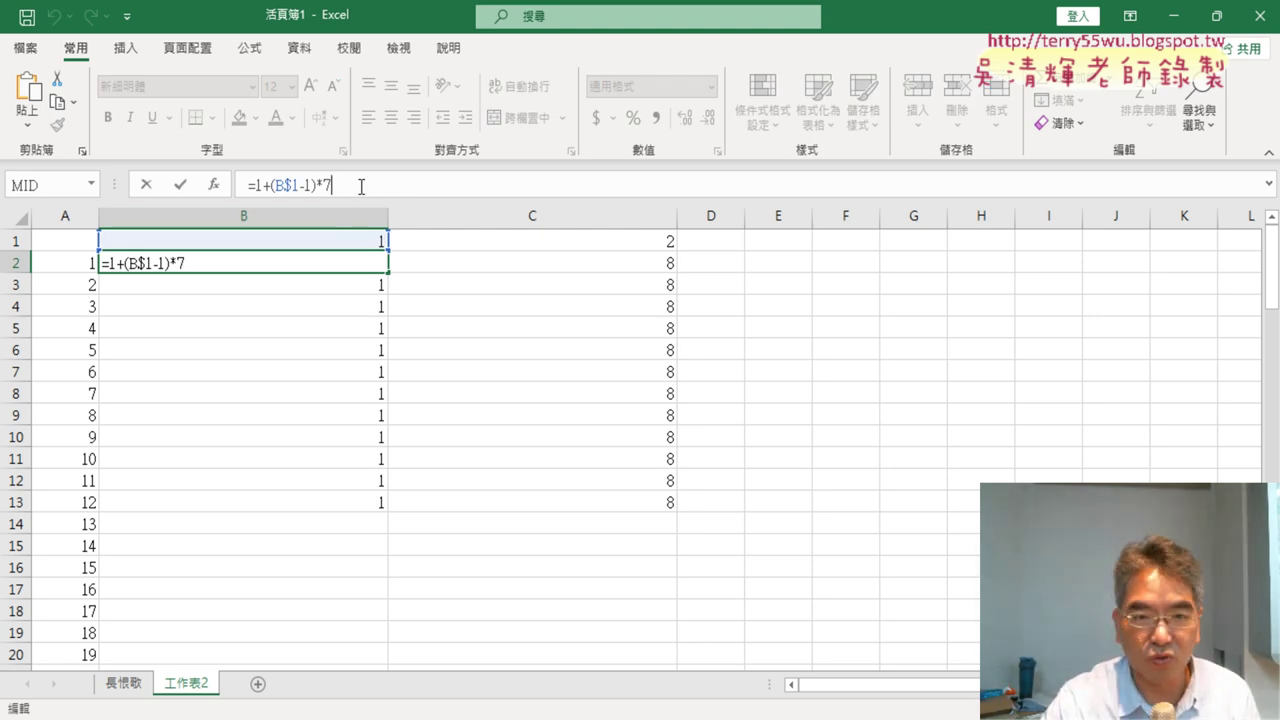
Extend B2's formula to =1+(B$1-1)*7+(A2-1)*14 and copy it into C2
text(+)
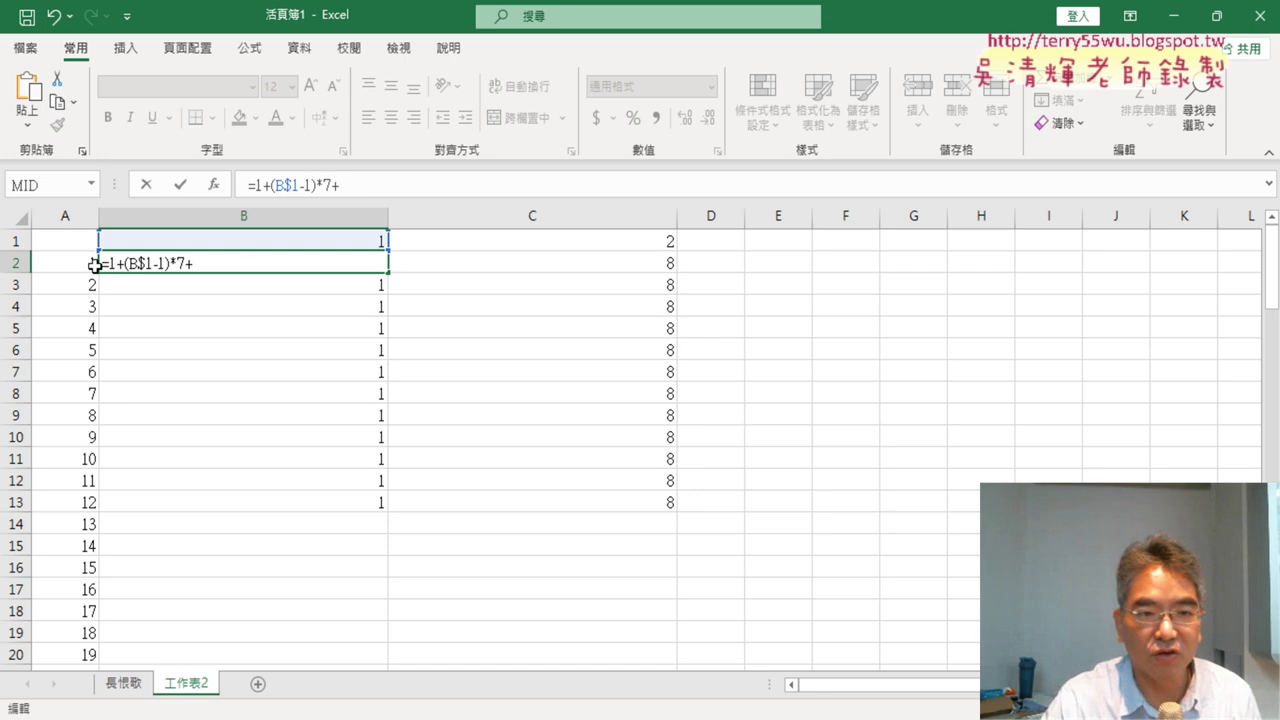
click(67, 266)
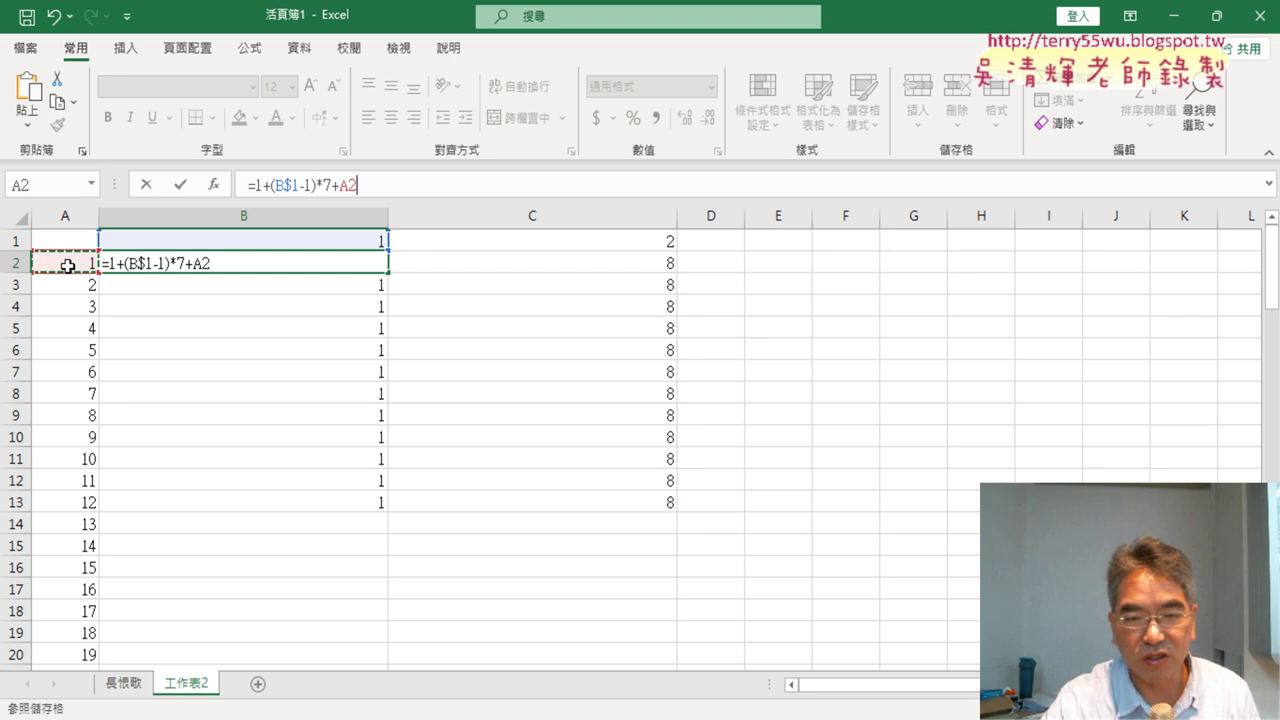
text(-)
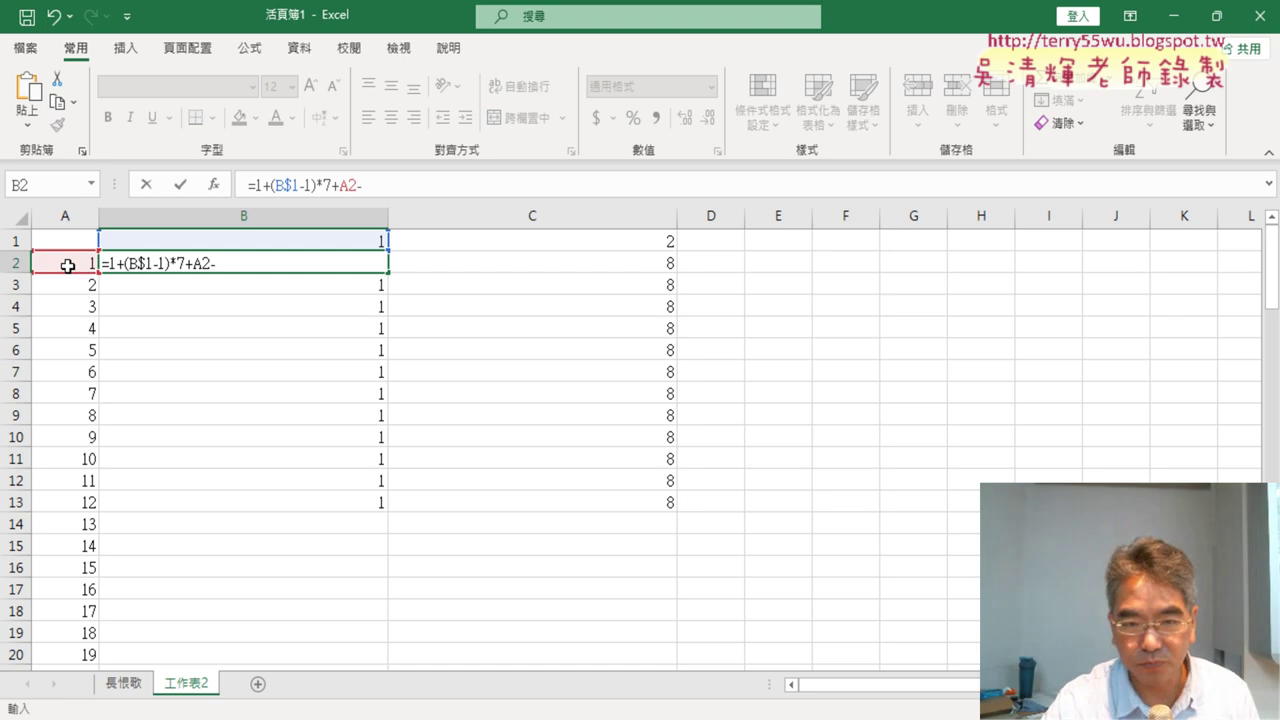
text(1)*7+)
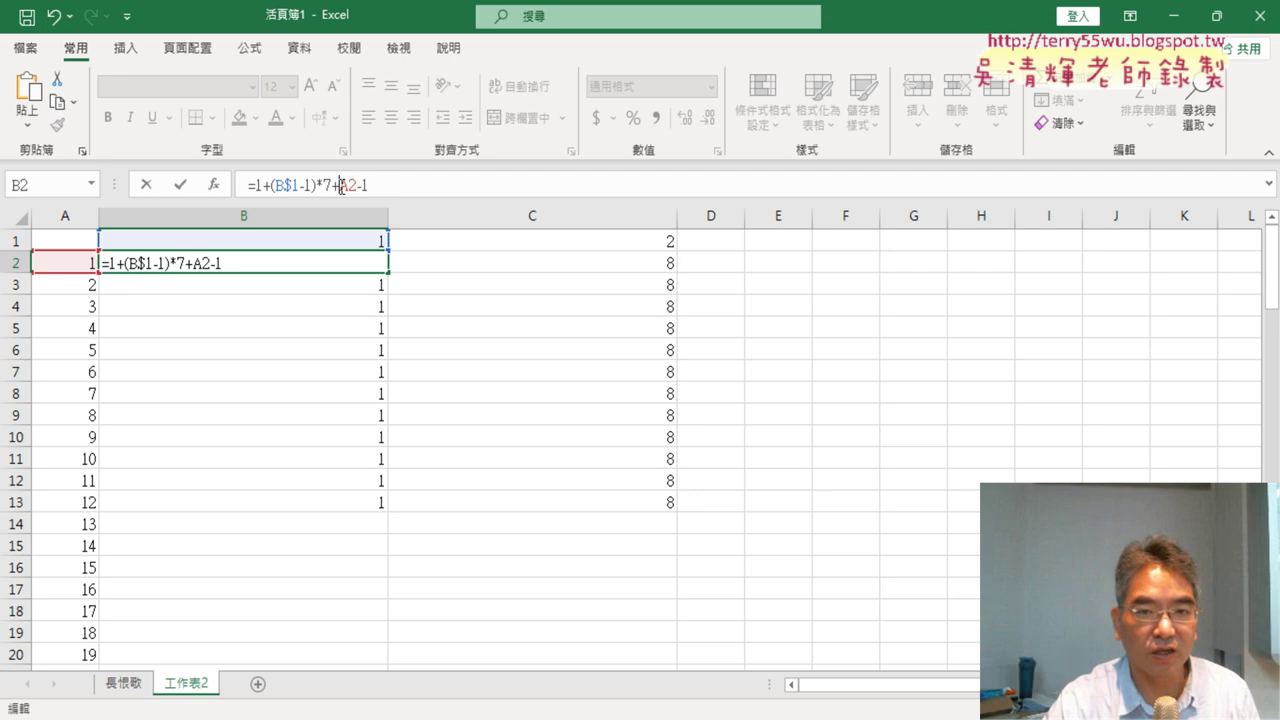
text(()
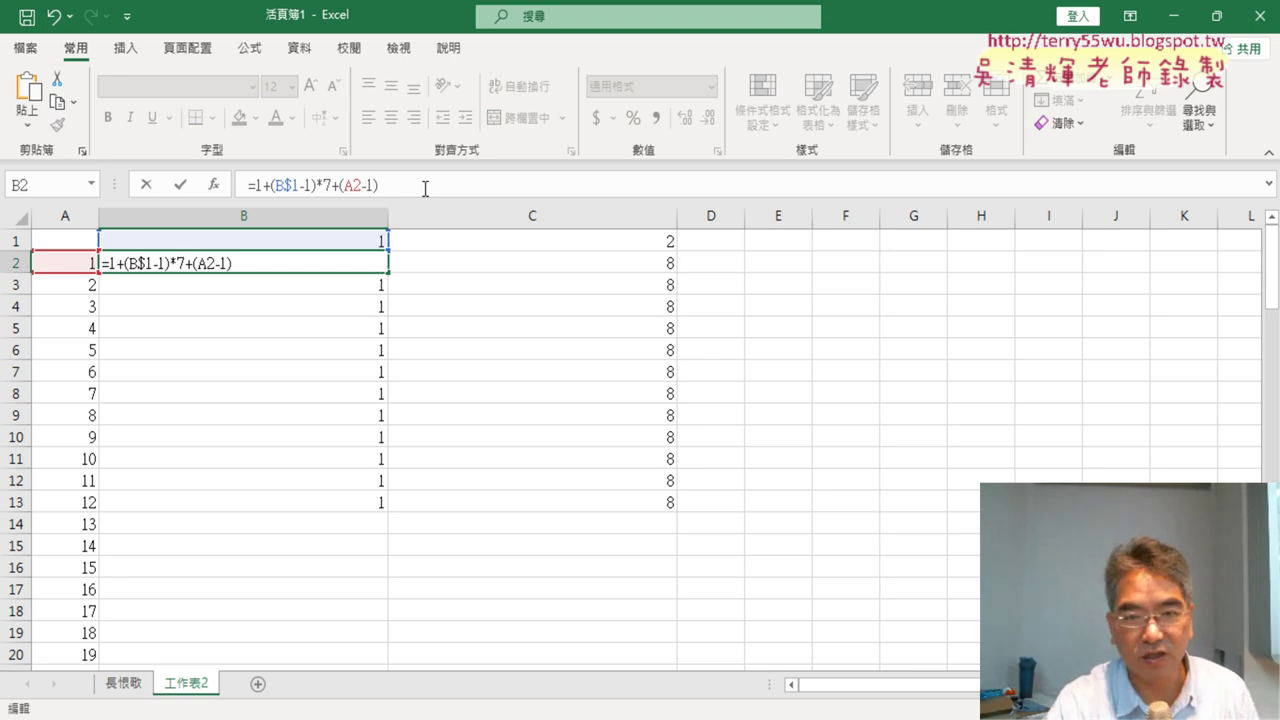
text(4)
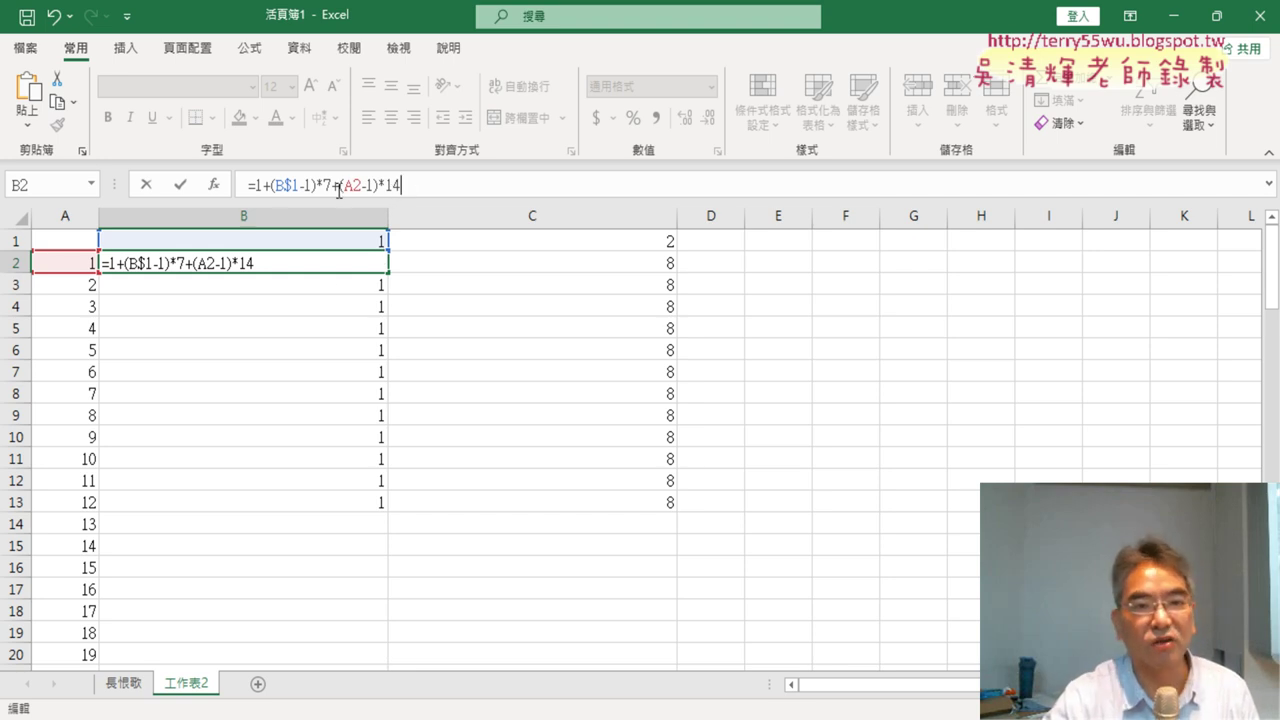
click(182, 185)
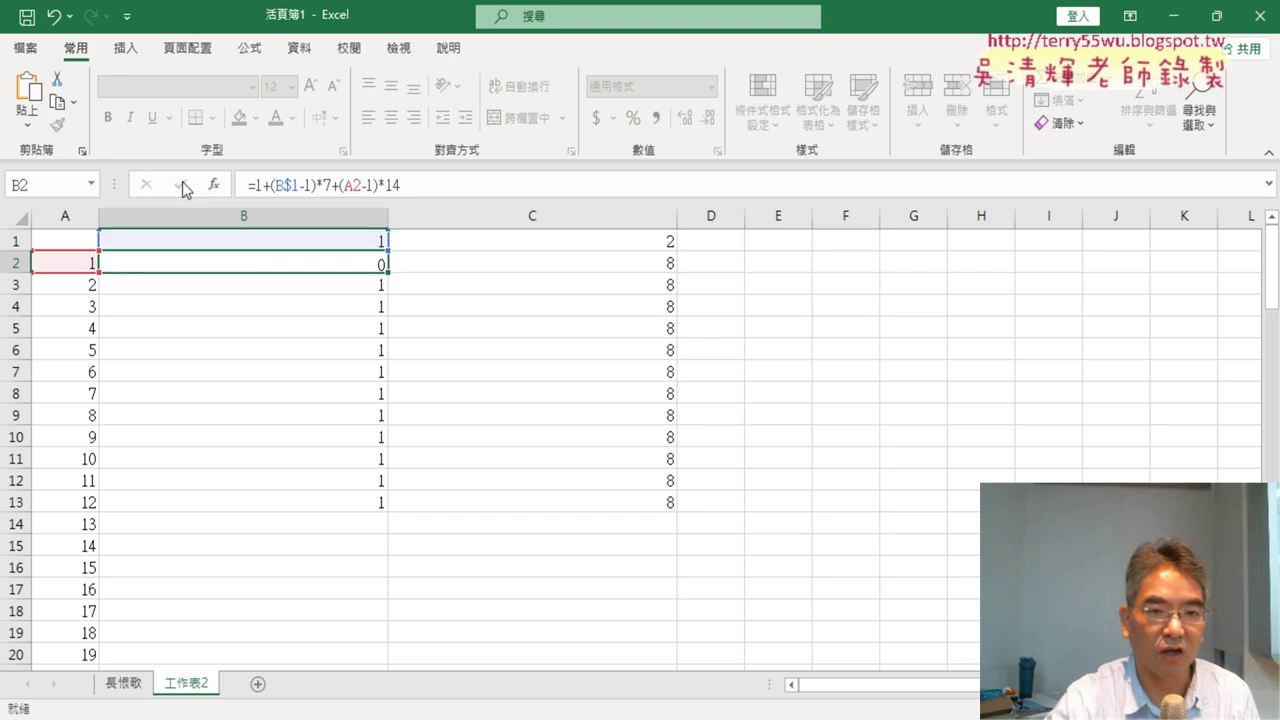
drag(390, 272, 594, 279)
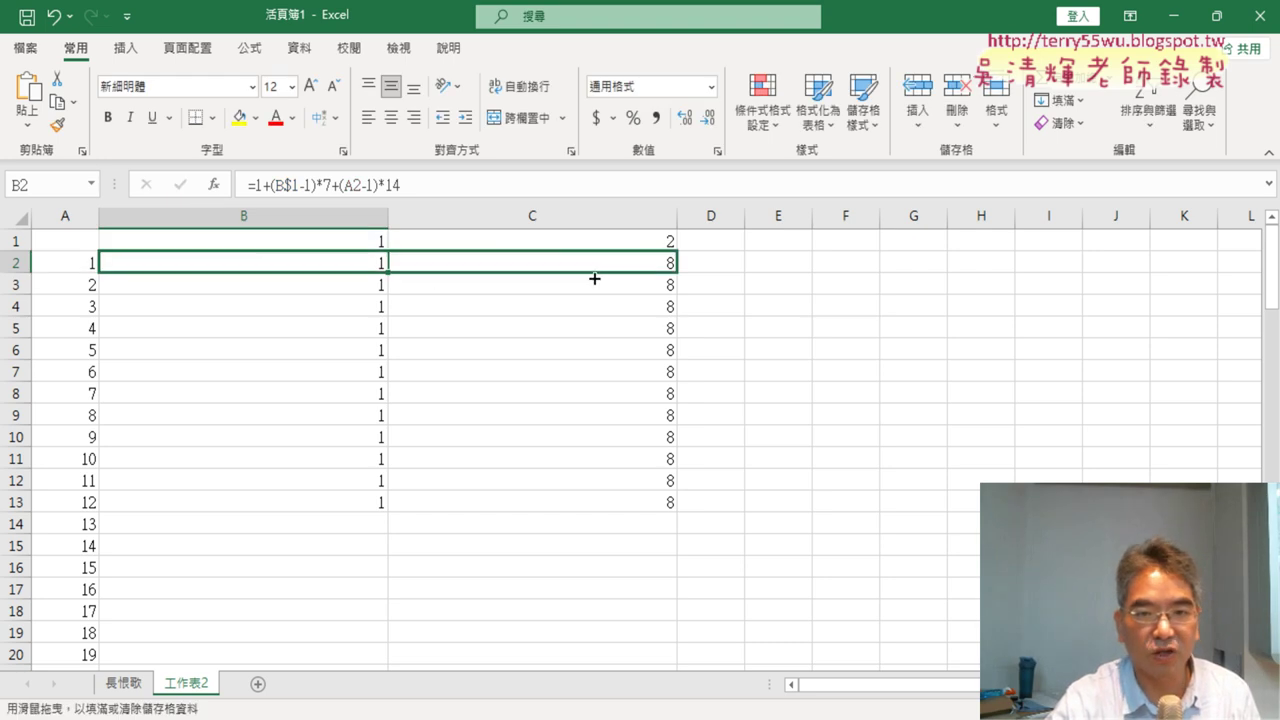
drag(594, 279, 593, 277)
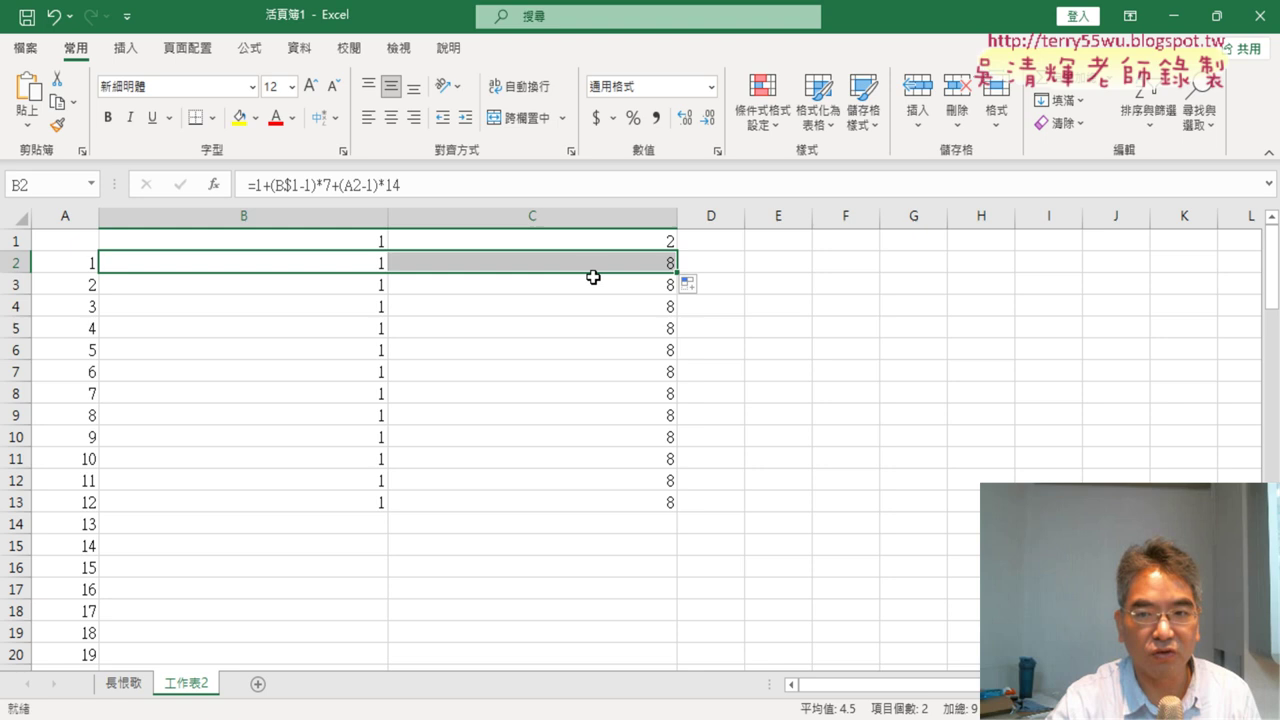
Change A2 to $A2 in B2's formula and refill B2:C13 with starts 1, 8 through 155, 162
click(325, 256)
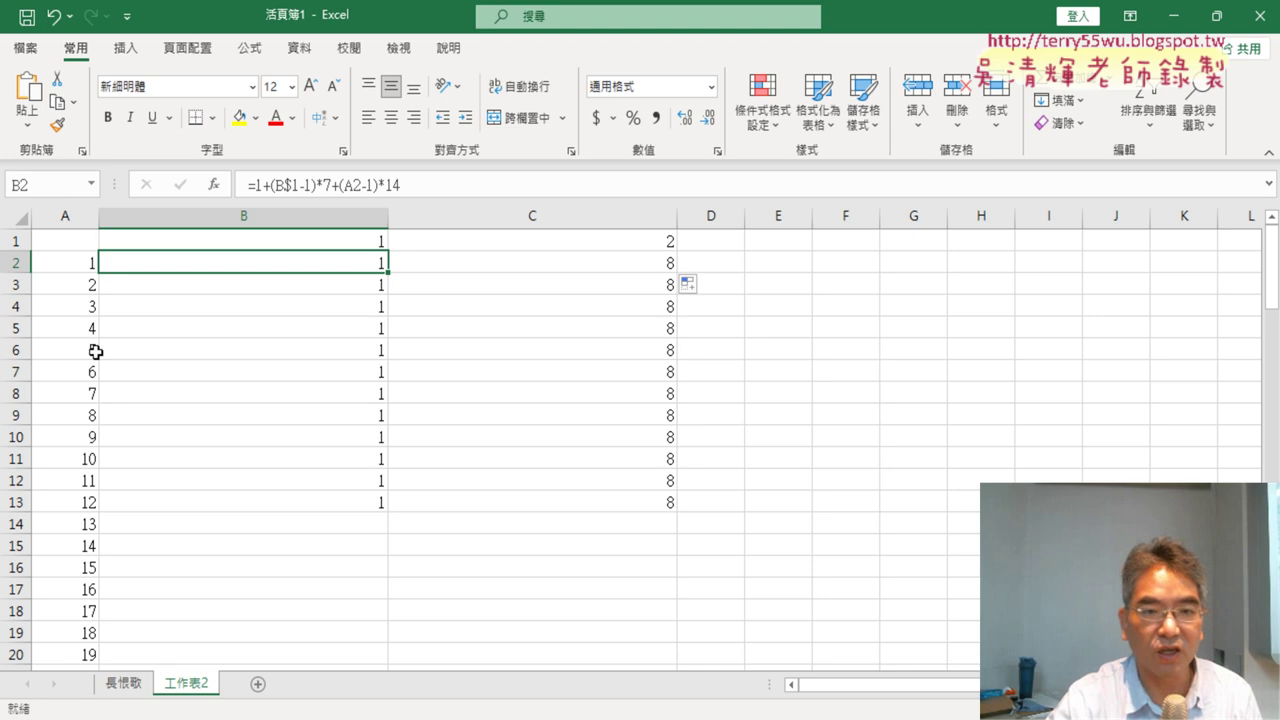
click(349, 185)
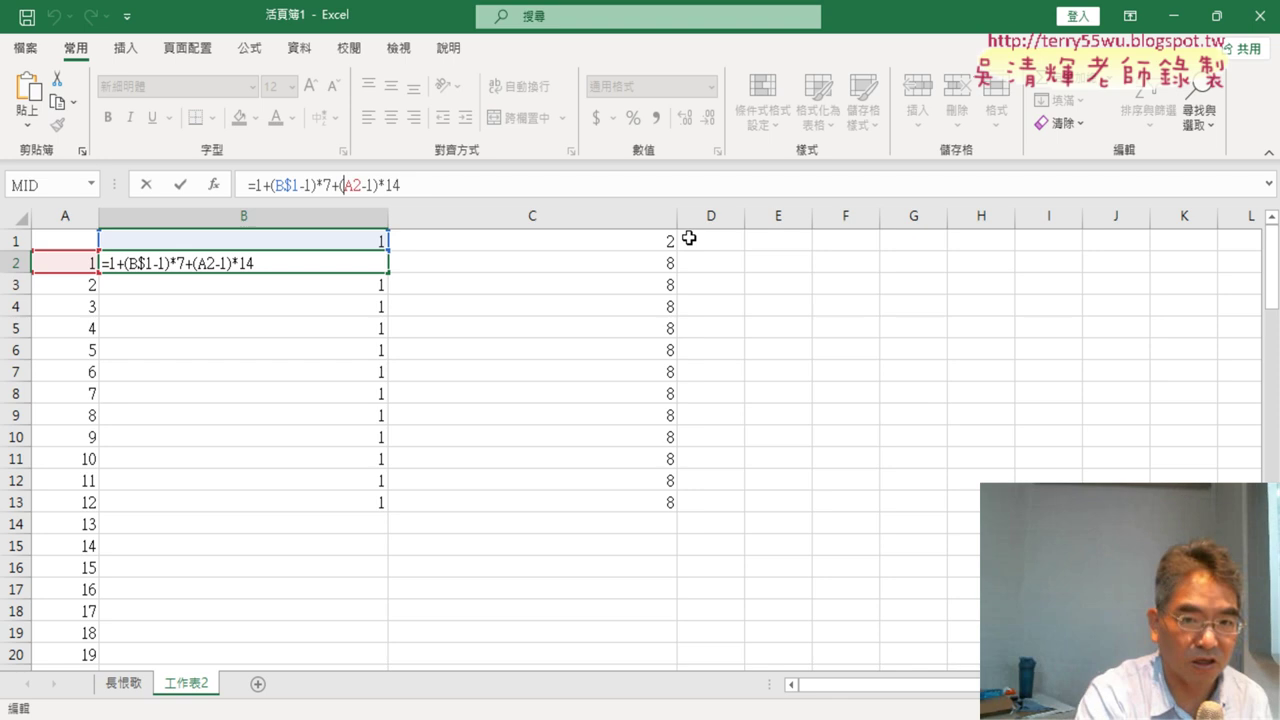
text($)
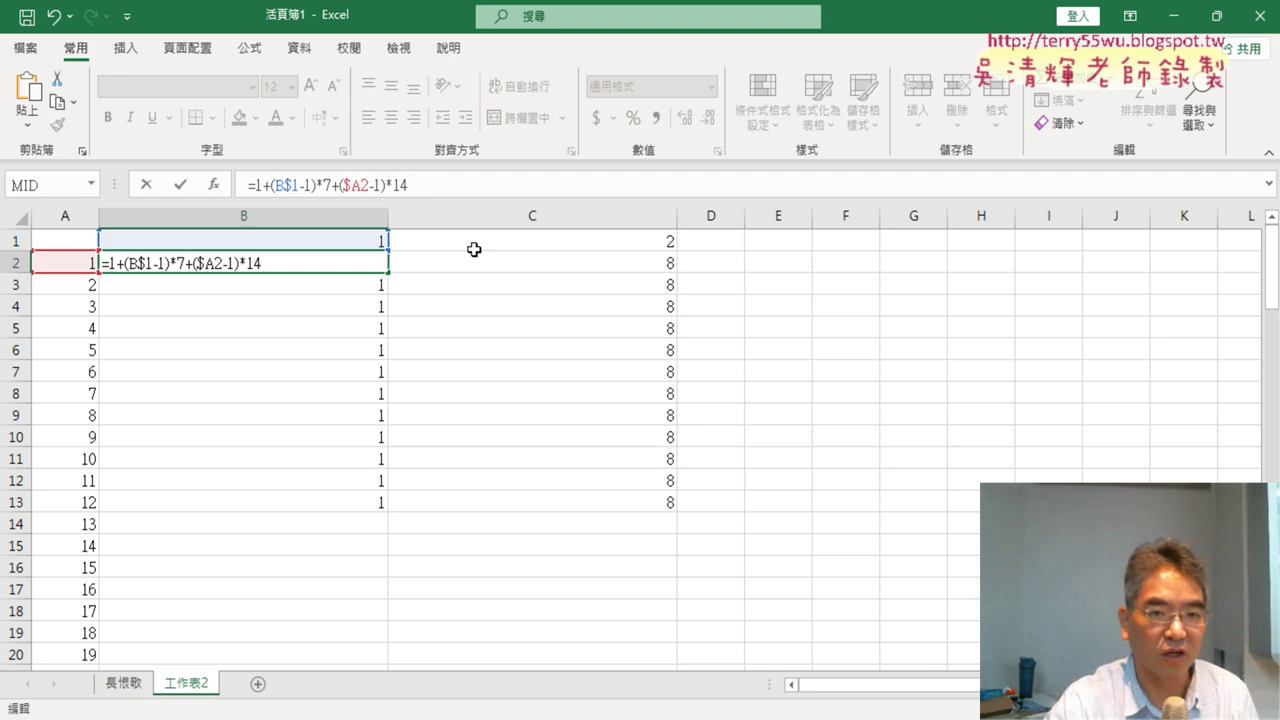
click(181, 185)
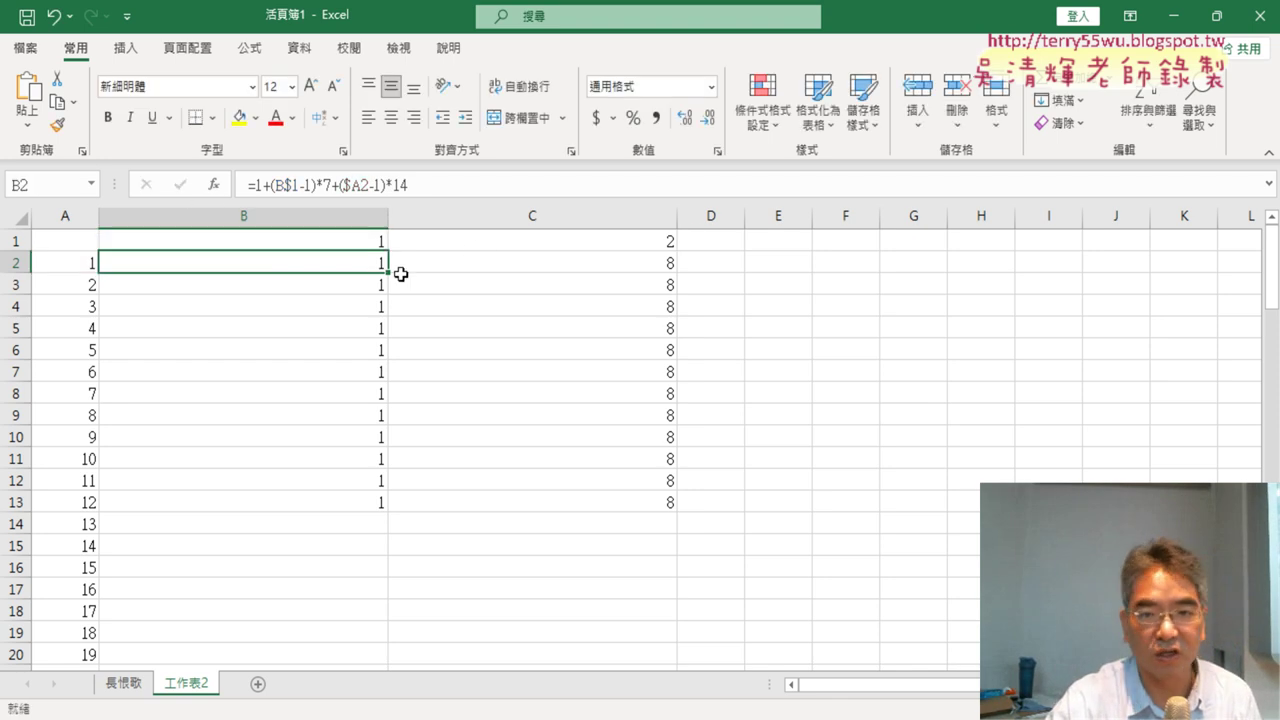
mouse_move(400, 273)
mouse_down()
mouse_move(677, 272)
mouse_move(677, 514)
mouse_up()
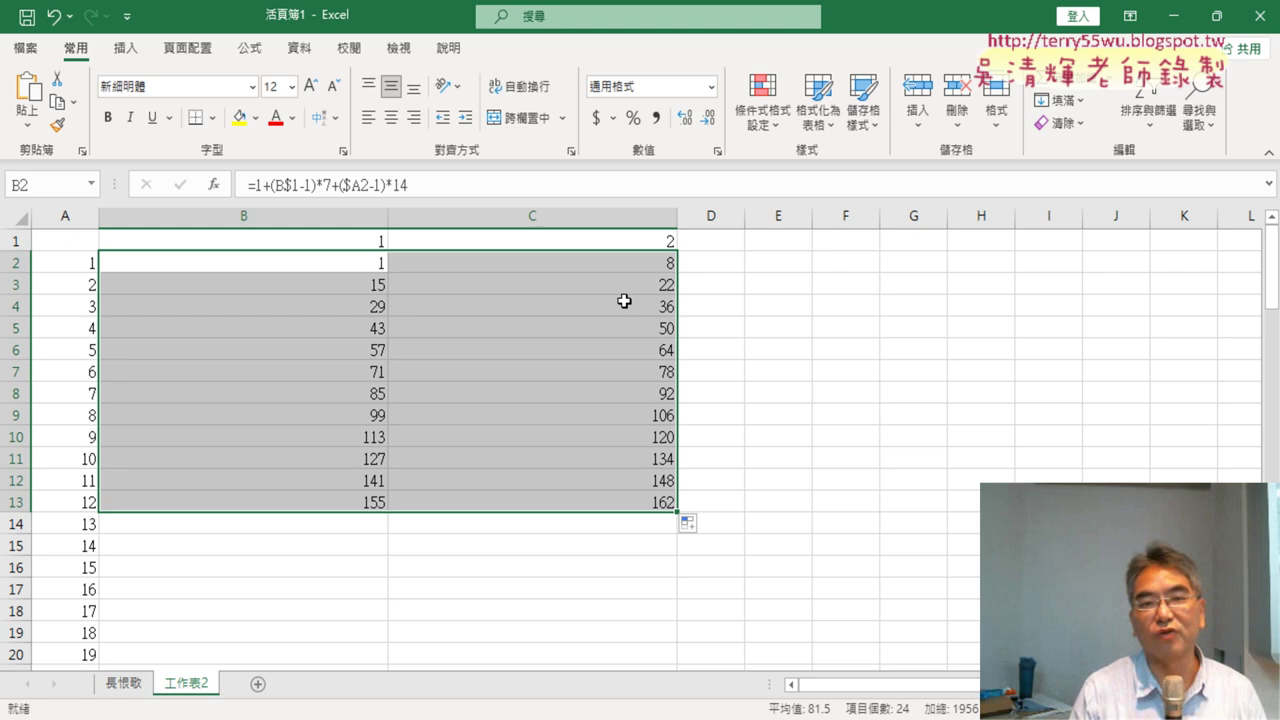
click(331, 263)
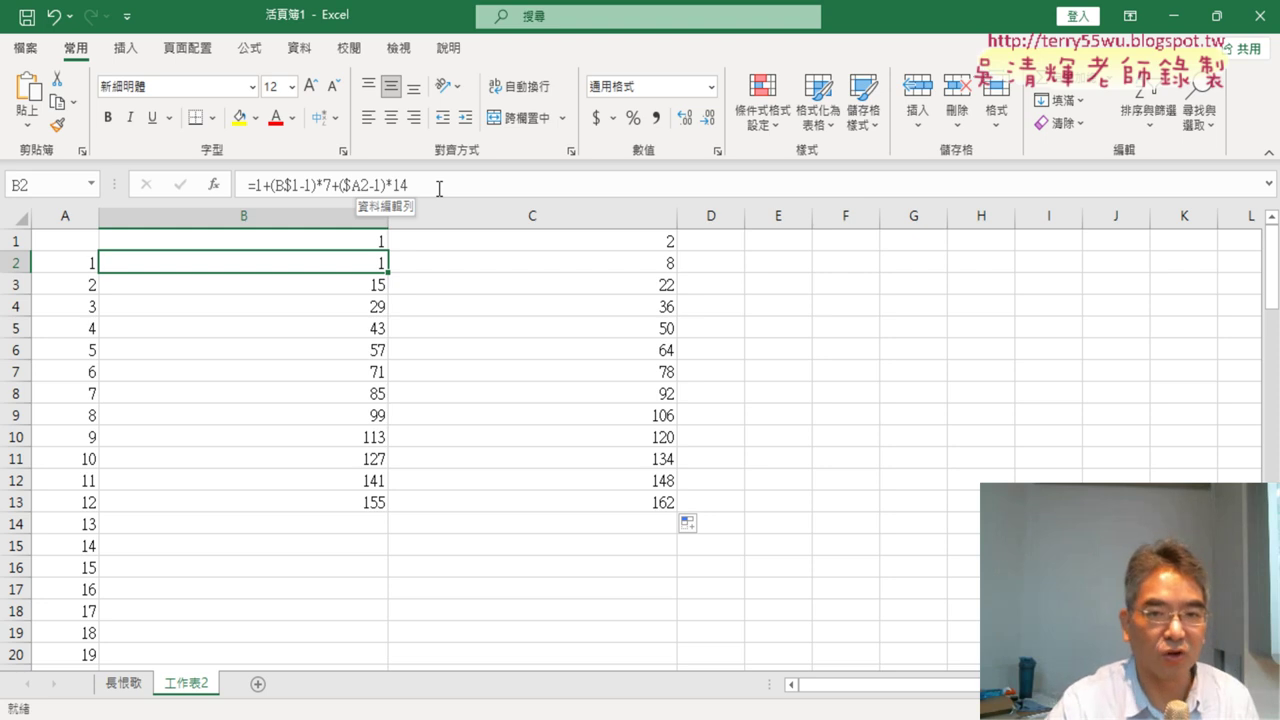
click(438, 187)
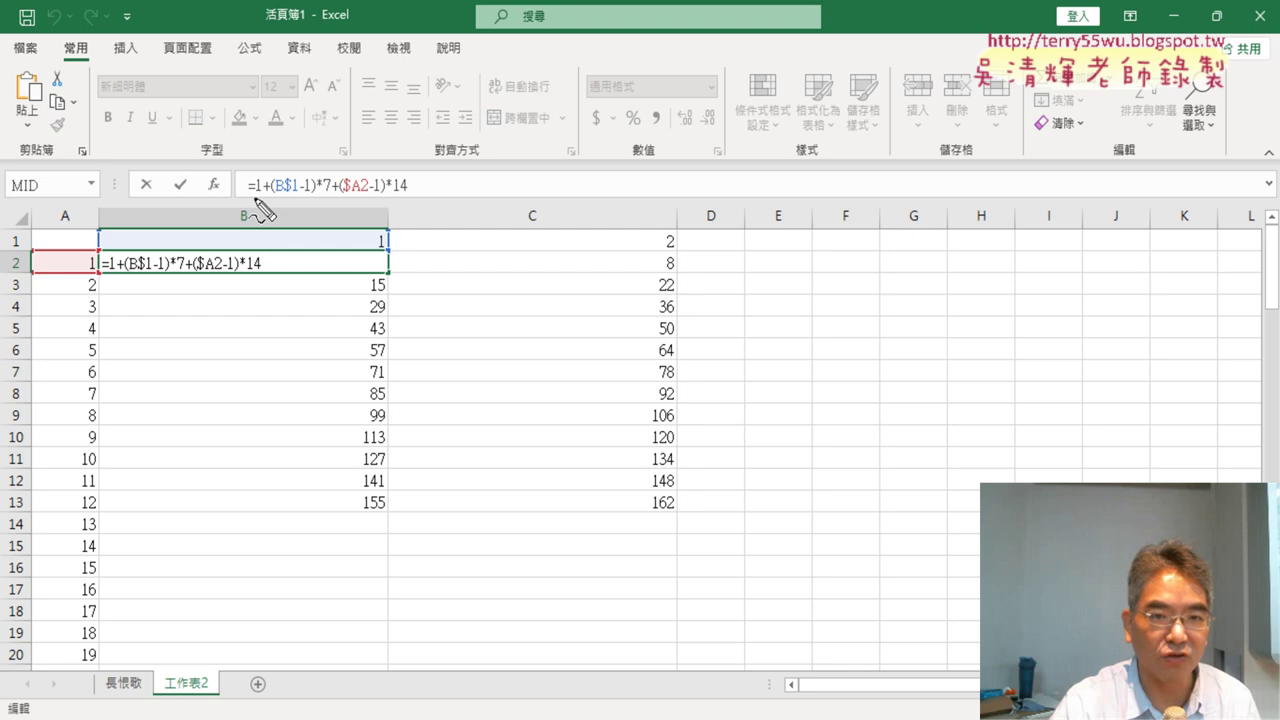
drag(255, 200, 271, 196)
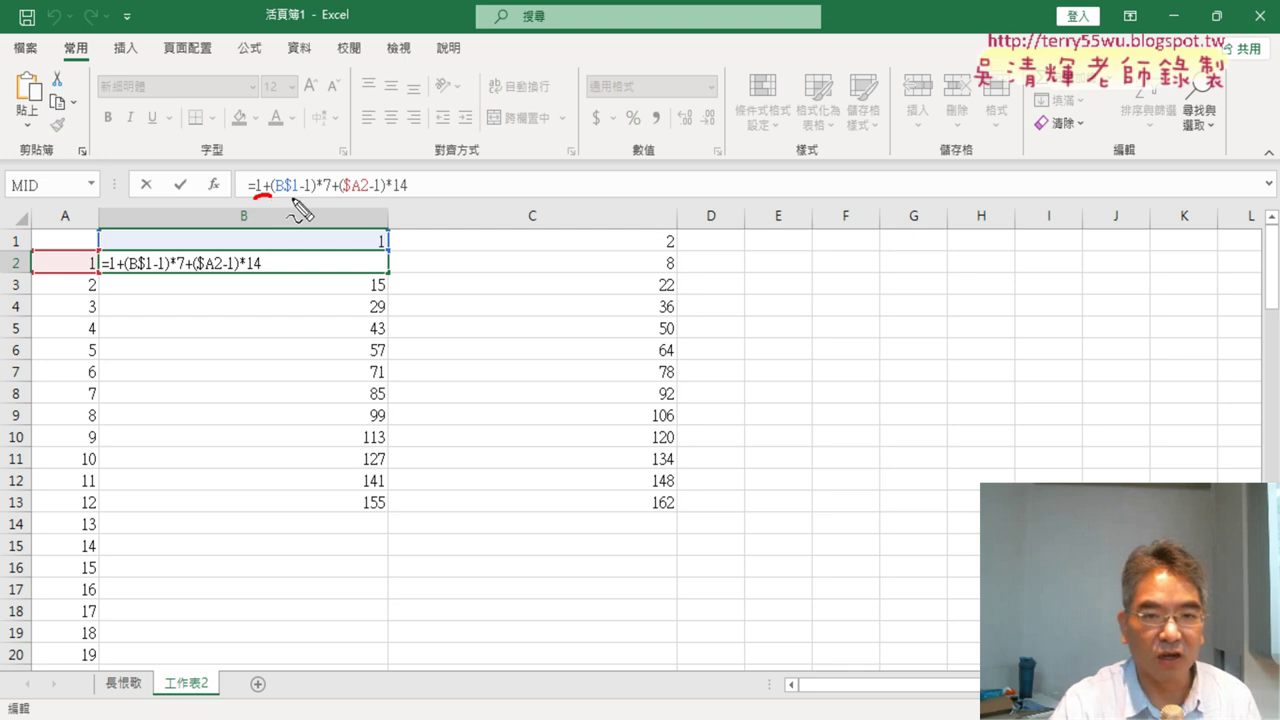
drag(284, 198, 336, 197)
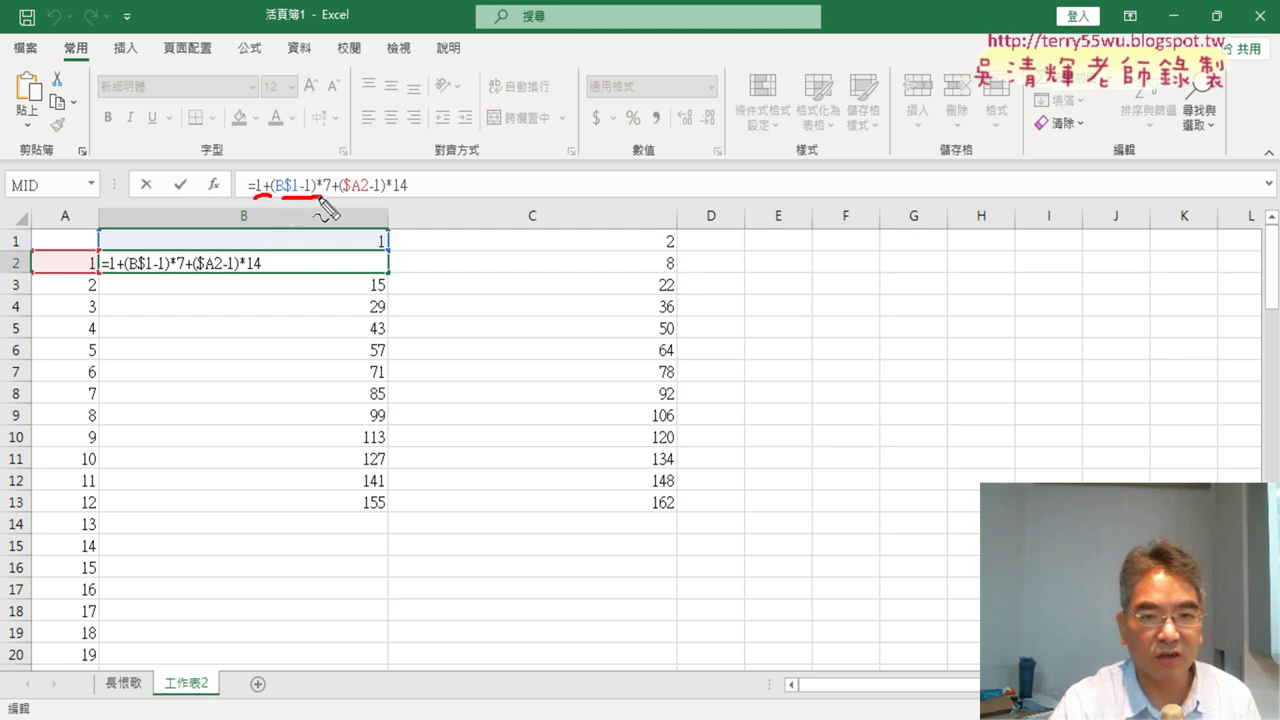
drag(213, 228, 210, 222)
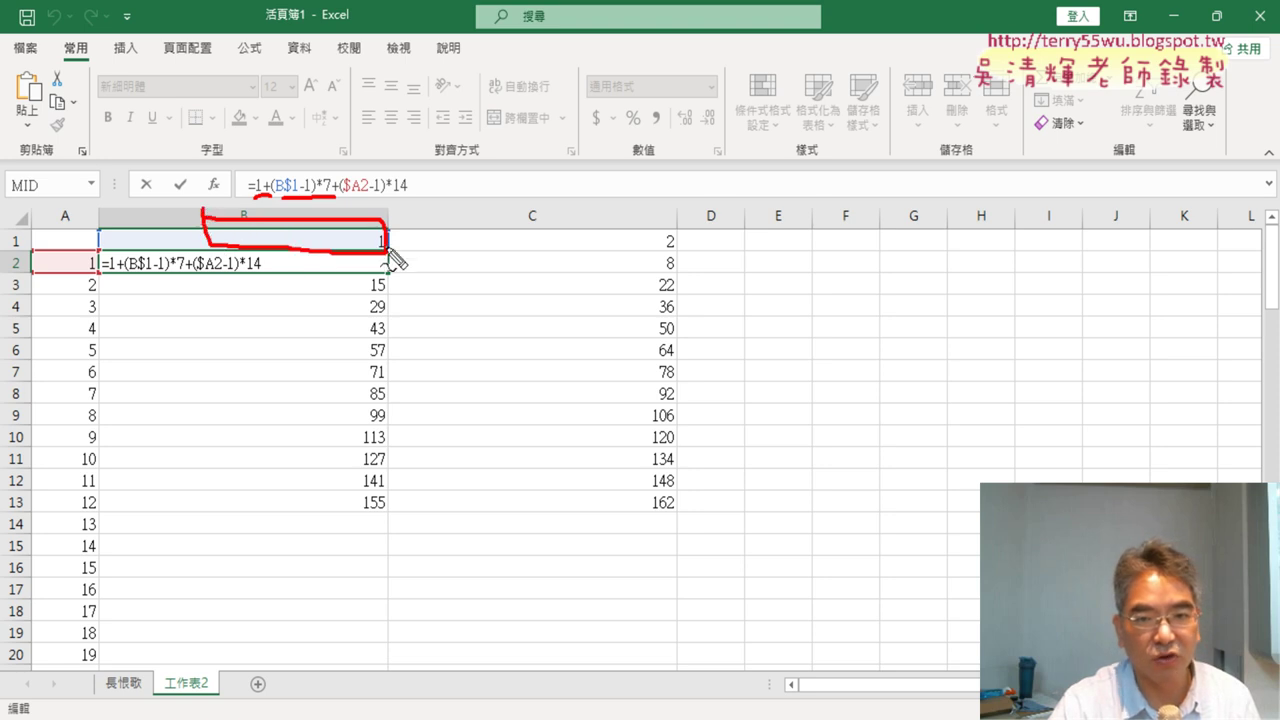
mouse_move(392, 240)
mouse_down()
mouse_move(460, 248)
mouse_move(445, 262)
mouse_up()
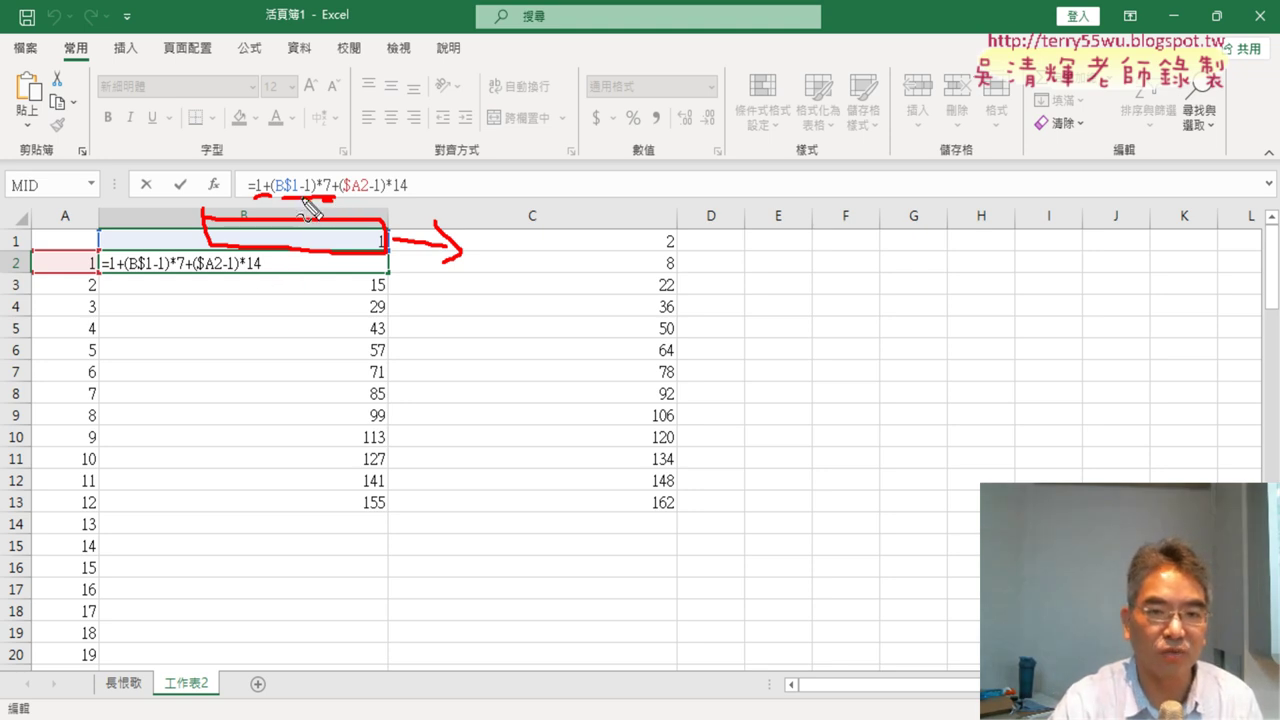
drag(312, 199, 331, 198)
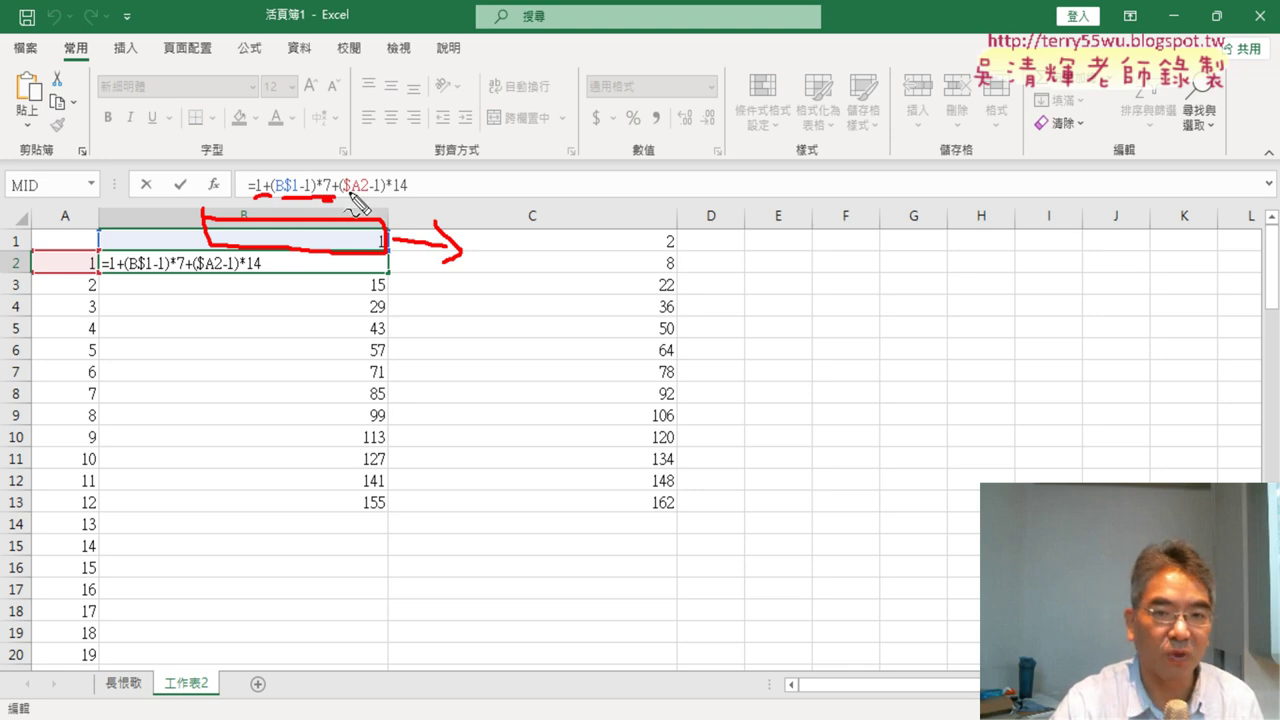
drag(340, 196, 364, 196)
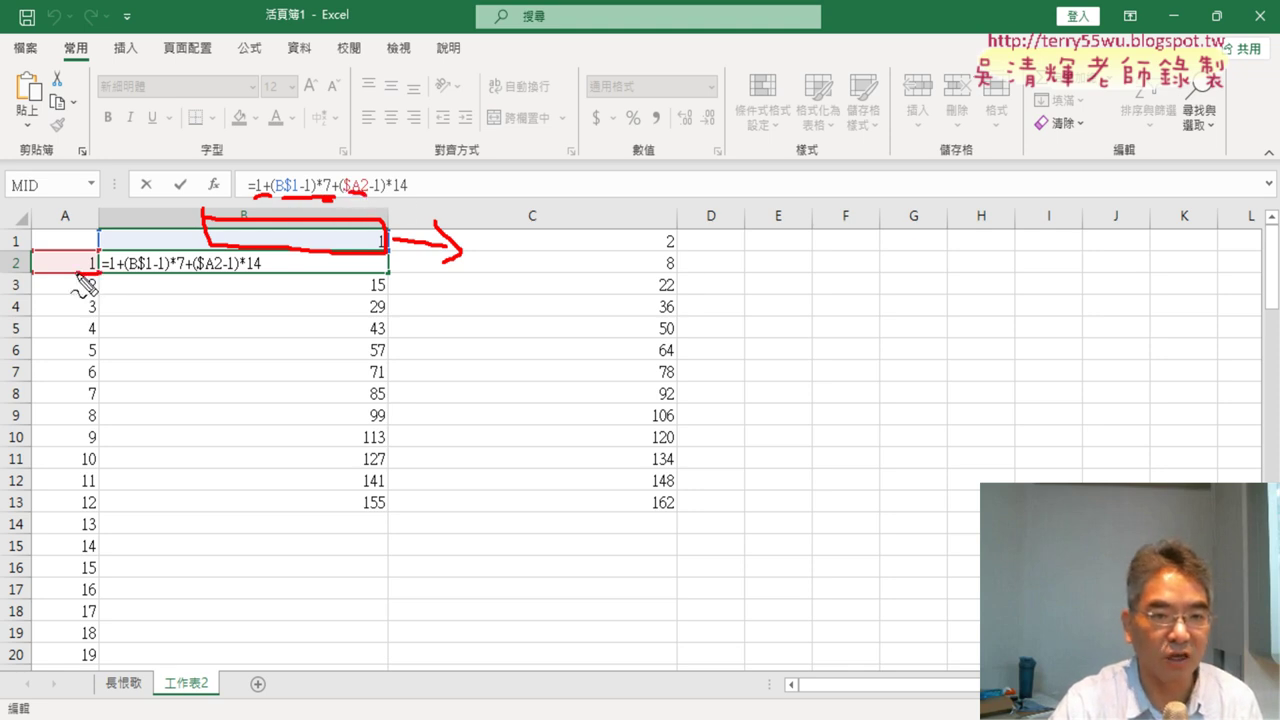
drag(98, 244, 104, 268)
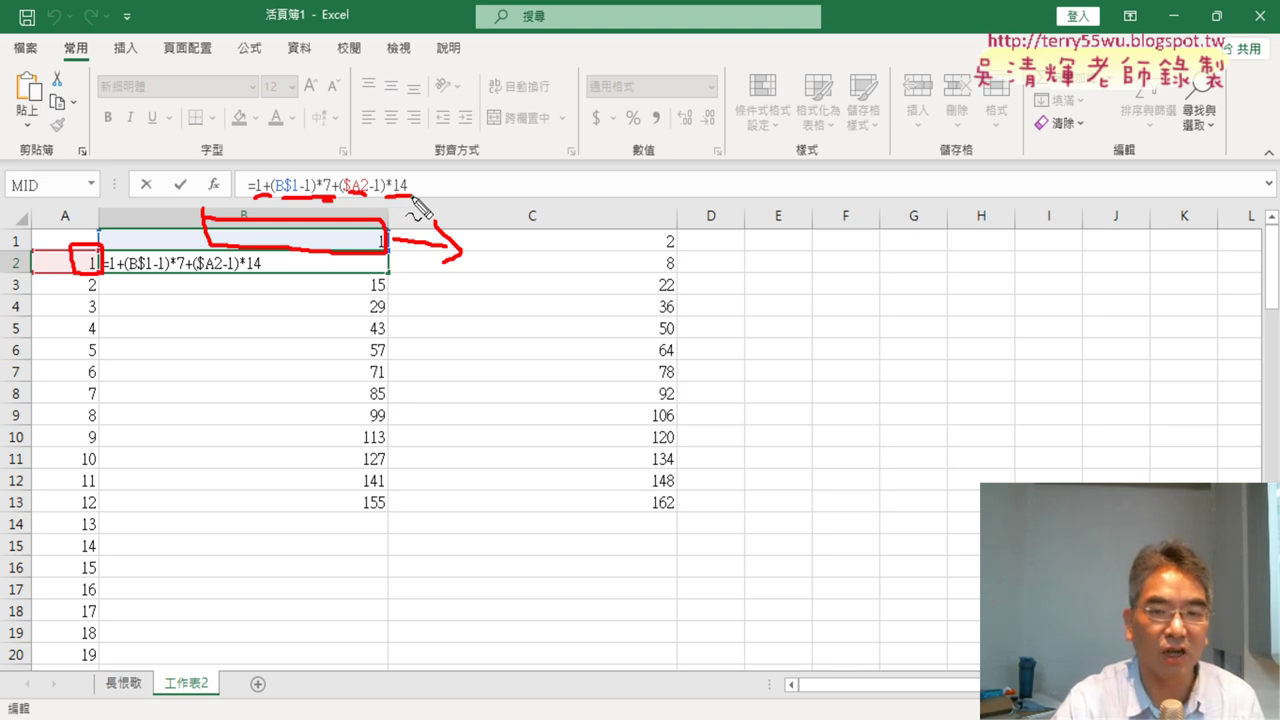
drag(388, 197, 360, 197)
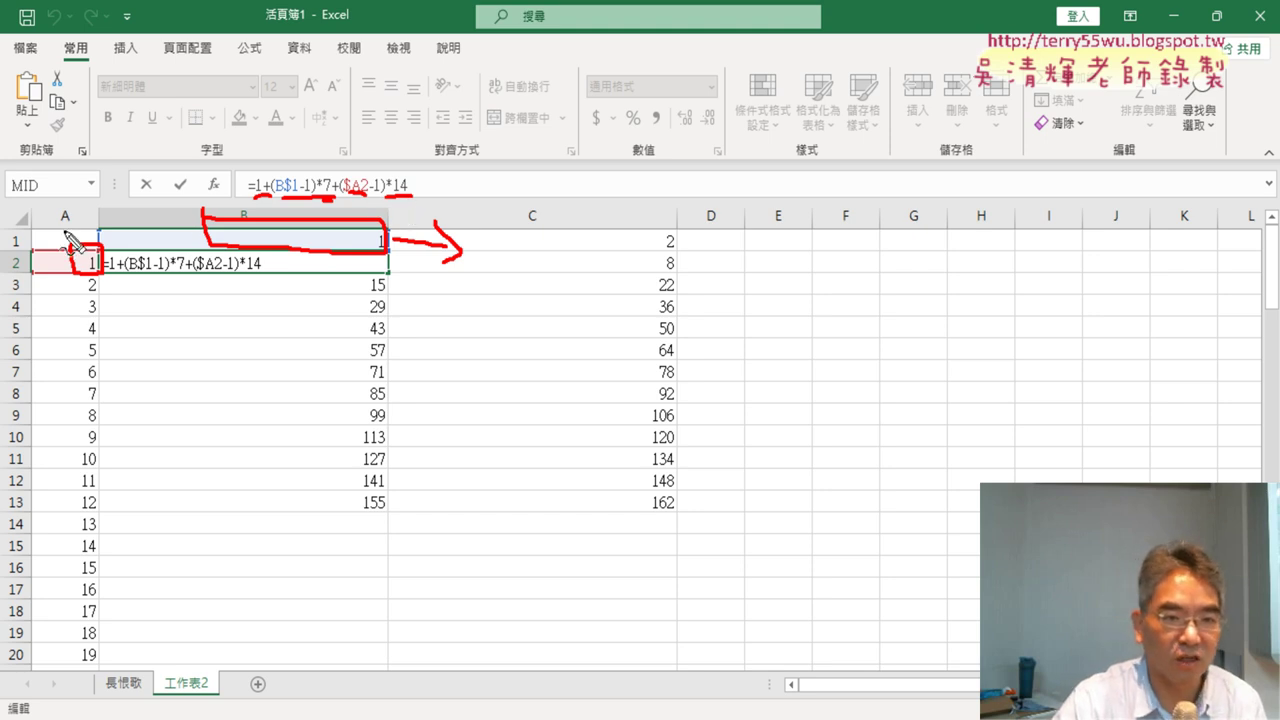
mouse_move(57, 229)
mouse_down()
mouse_move(63, 203)
mouse_move(62, 228)
mouse_up()
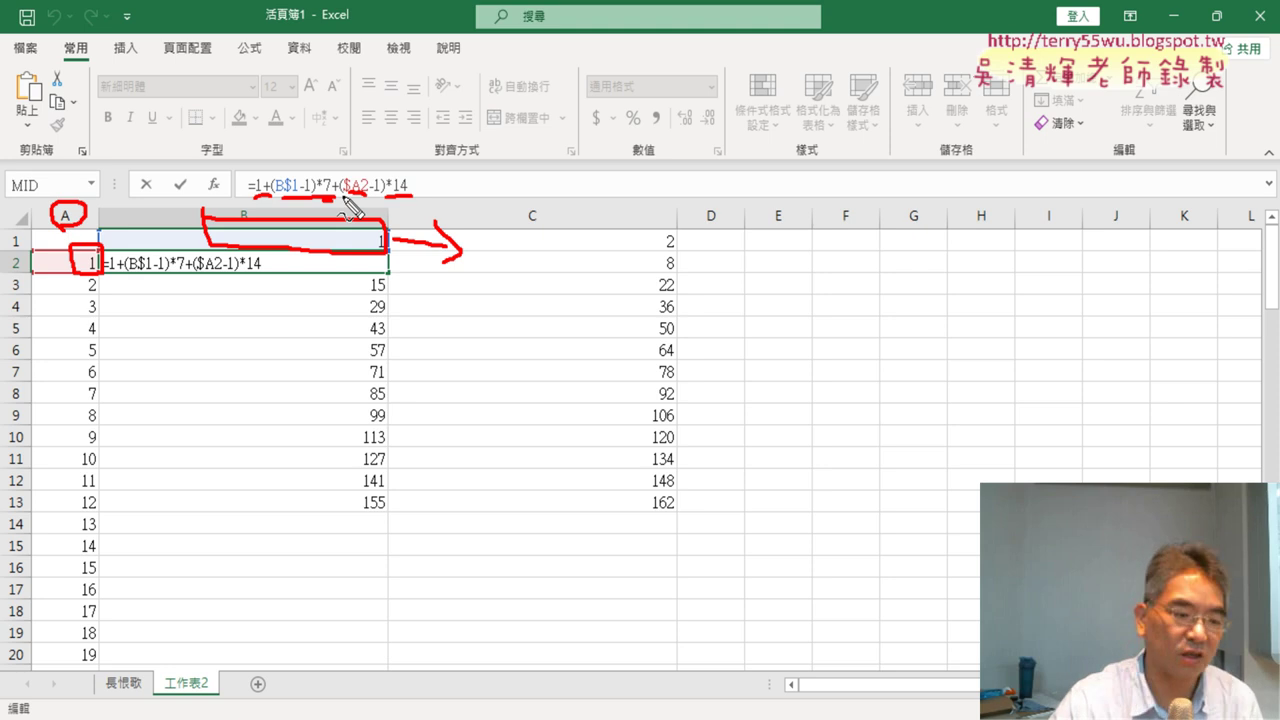
key(Escape)
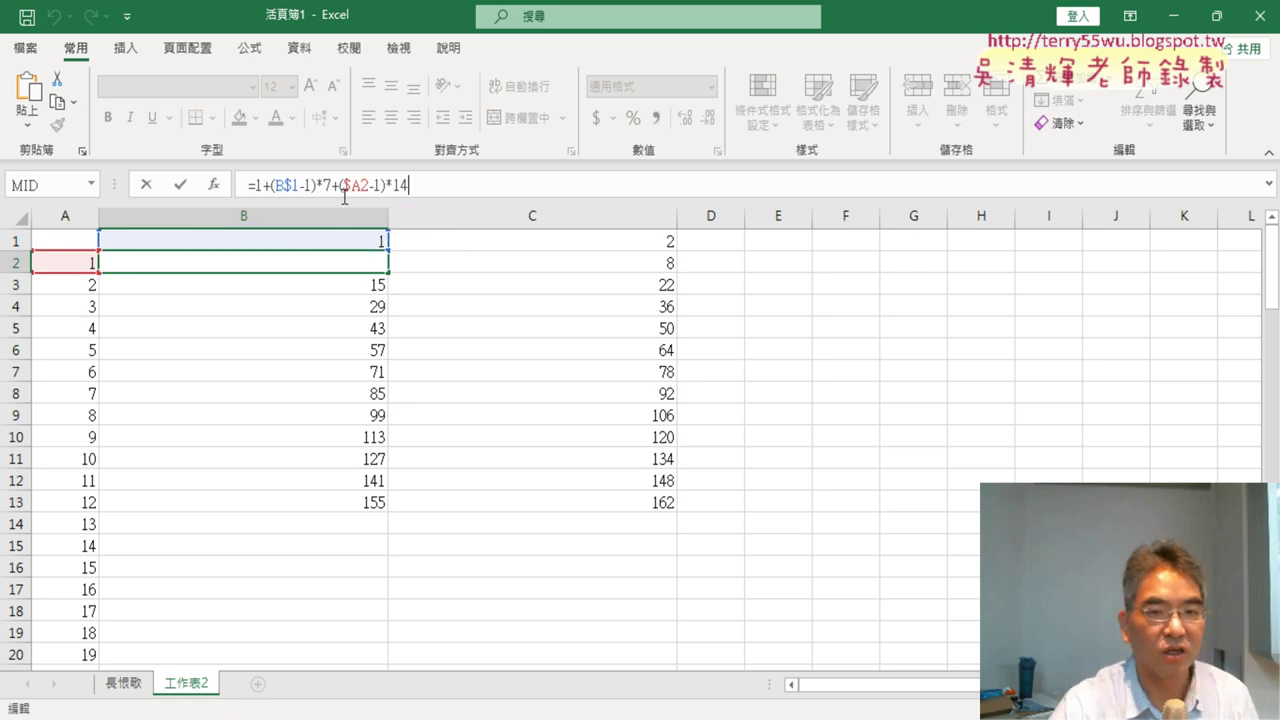
Cut the position formula out of B2 and insert MID from the recently used functions
click(181, 184)
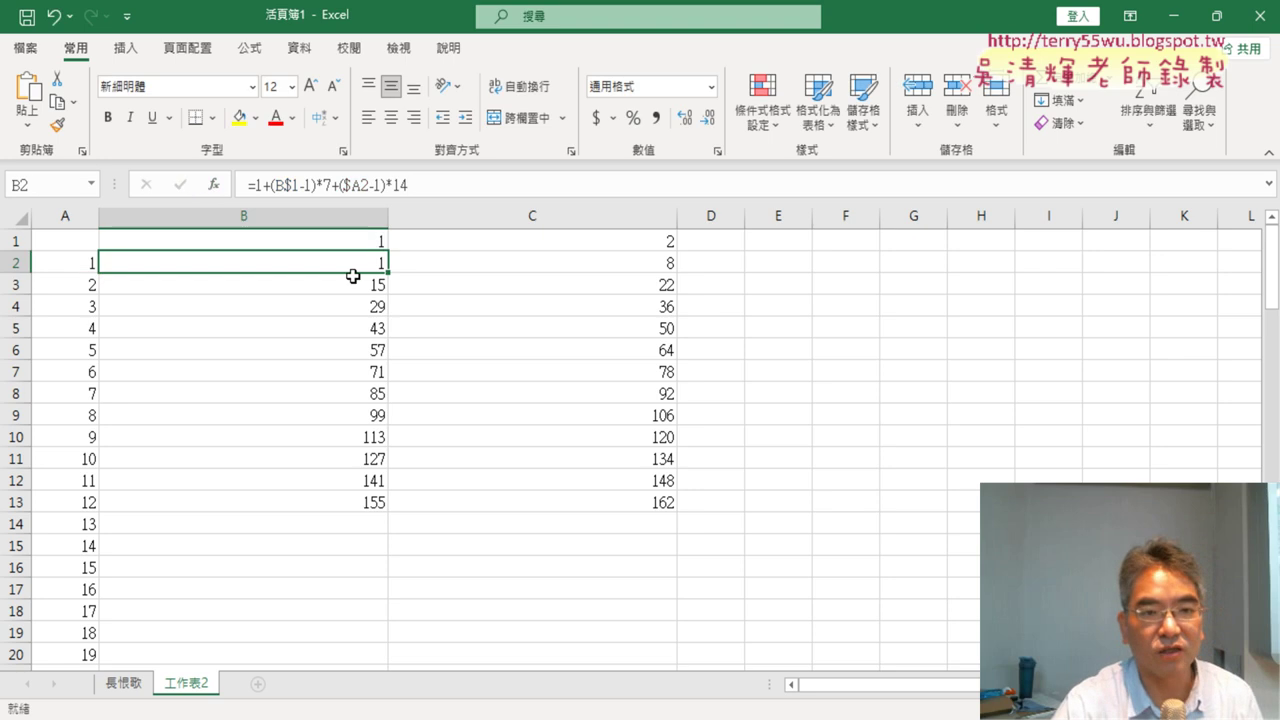
drag(414, 186, 279, 180)
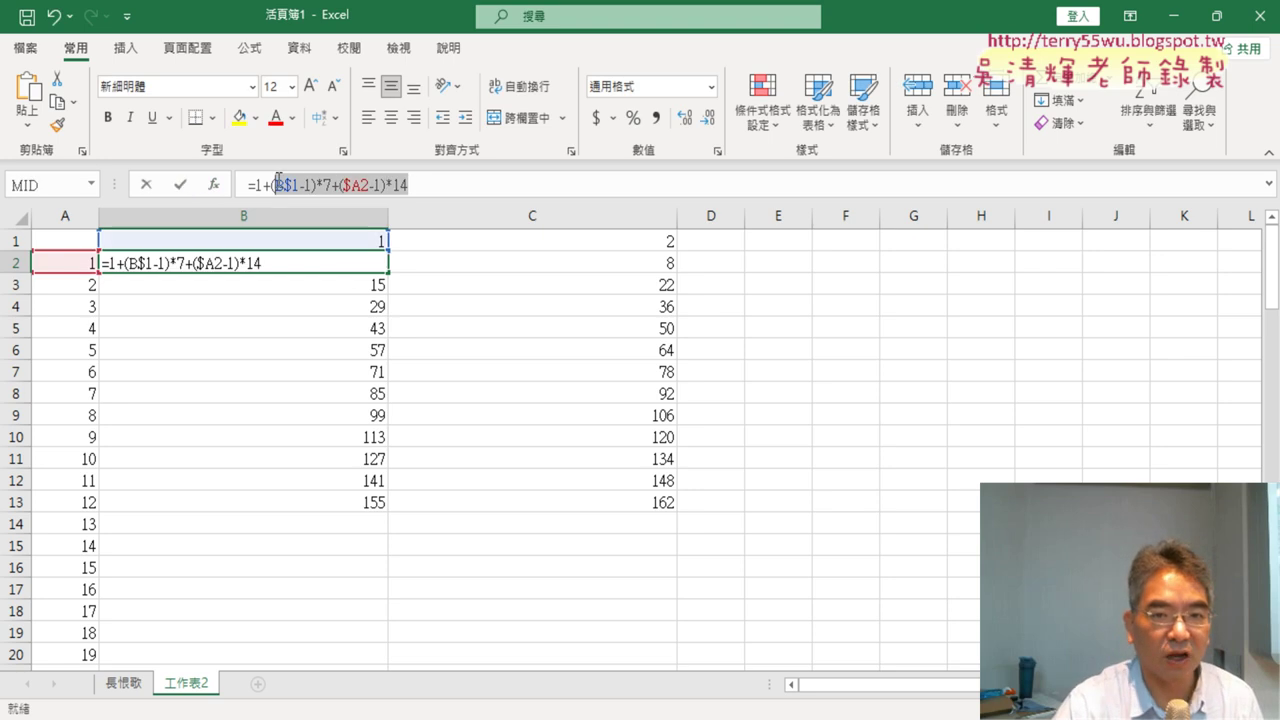
right_click(388, 185)
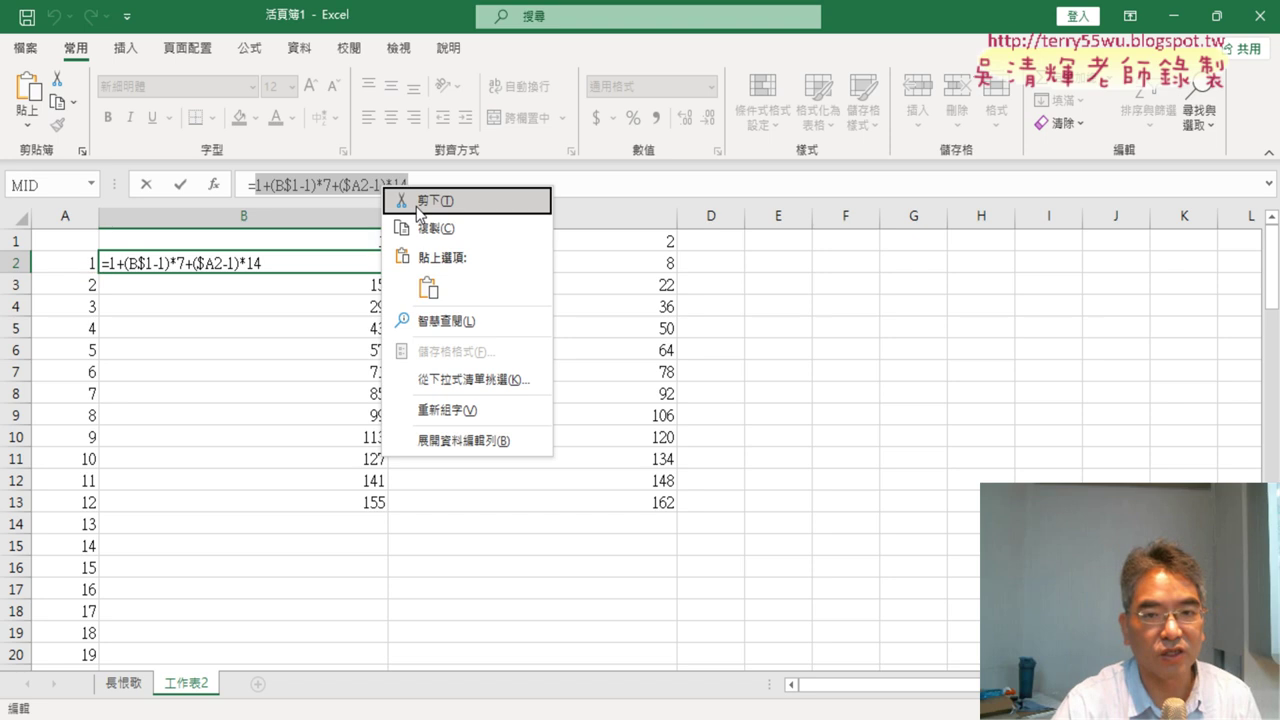
click(416, 204)
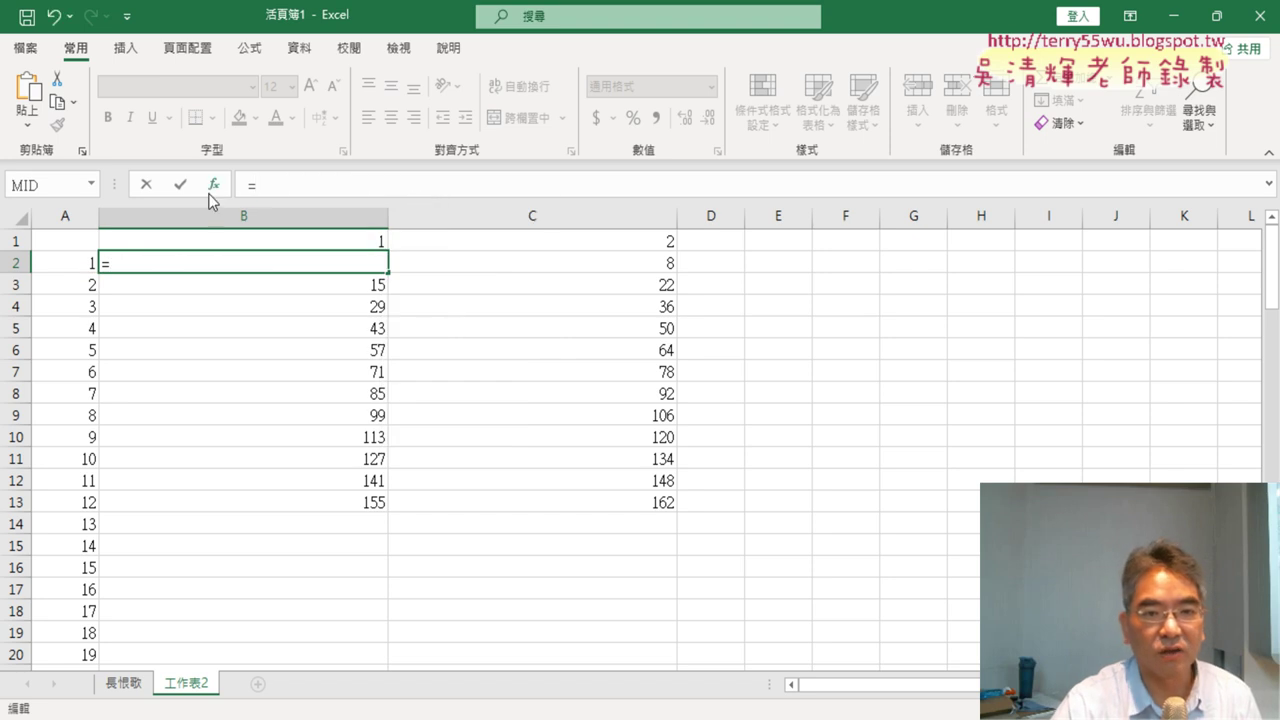
click(213, 185)
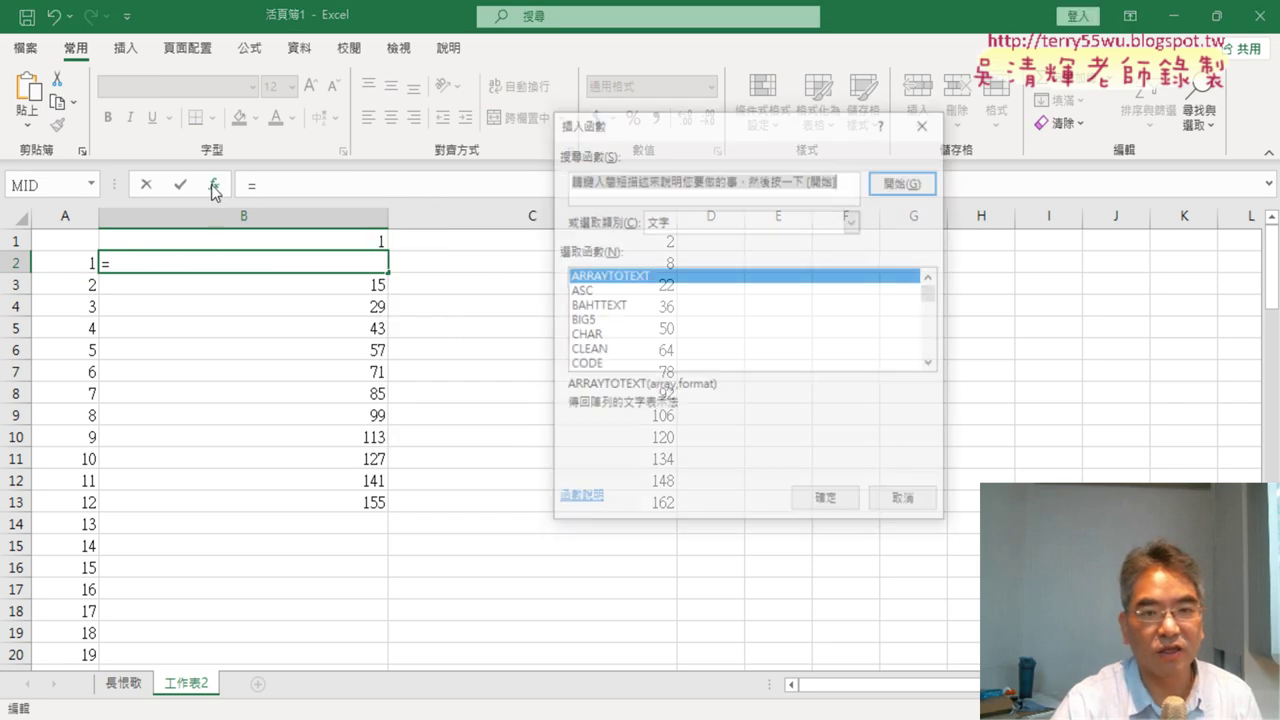
click(655, 233)
click(700, 240)
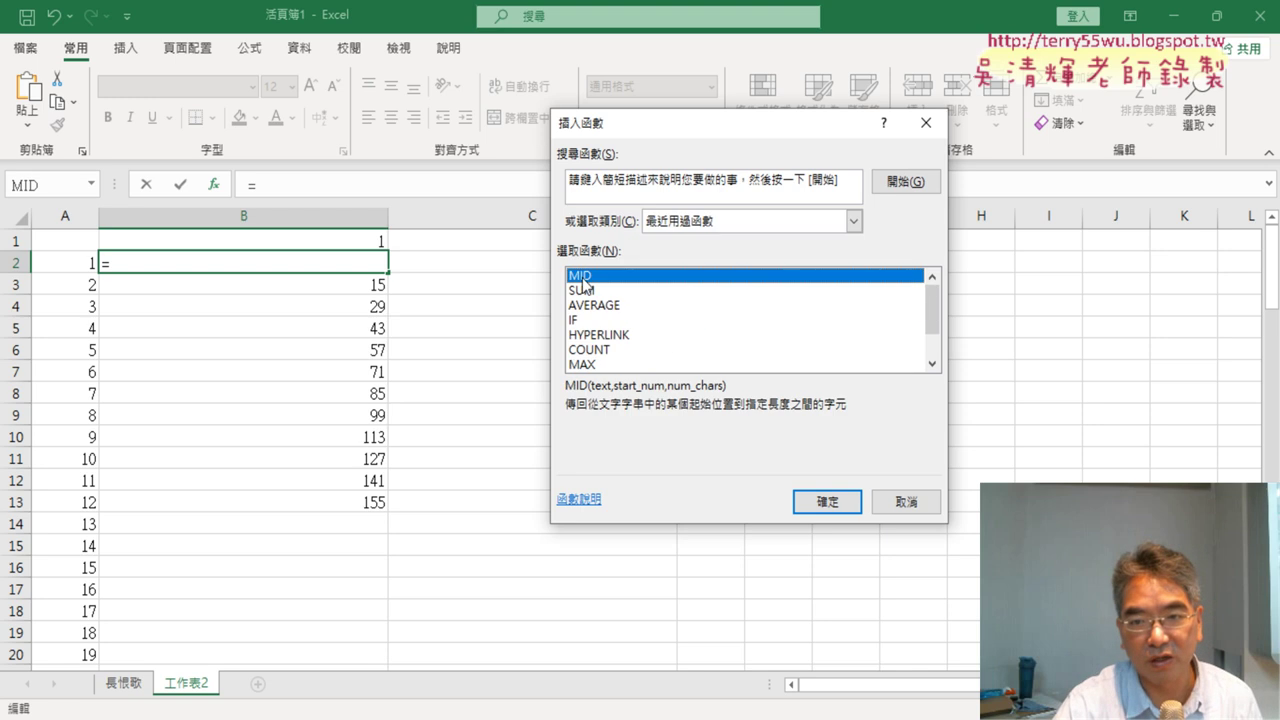
double_click(583, 276)
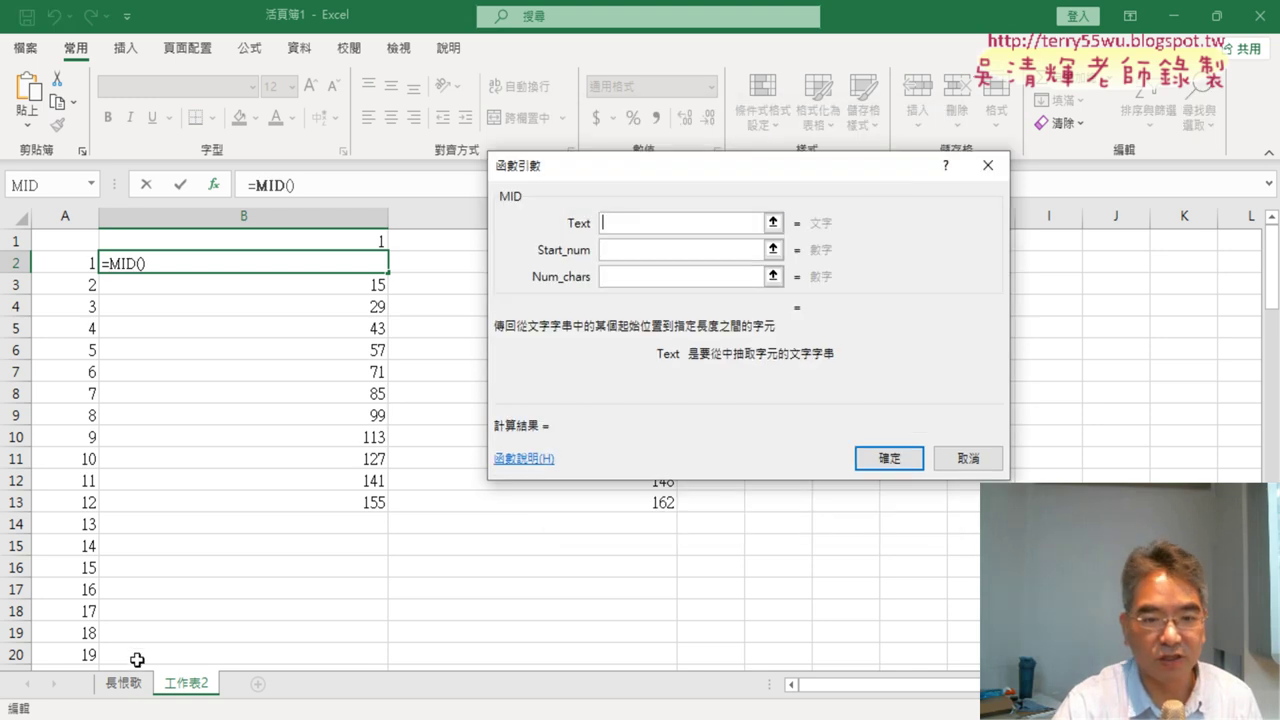
Set MID's Text to 長恨歌!$A$1 and Num_chars to 7, leaving Start_num blank
click(128, 690)
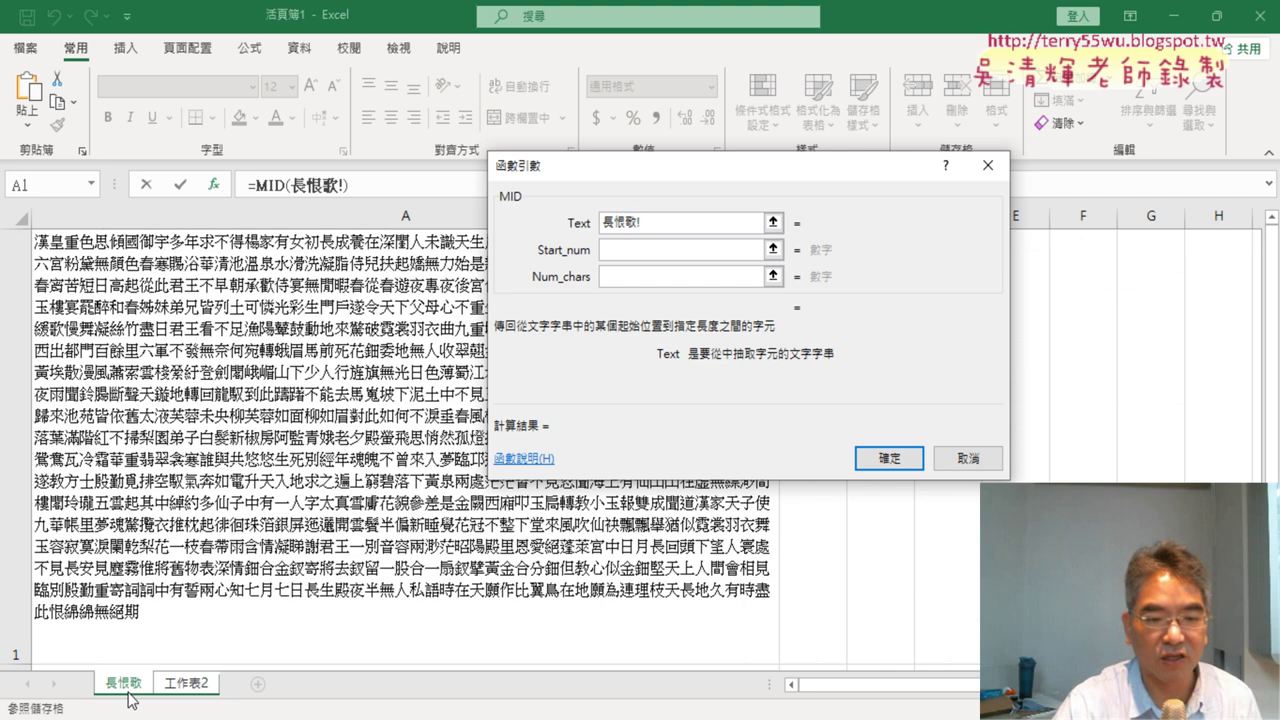
click(255, 355)
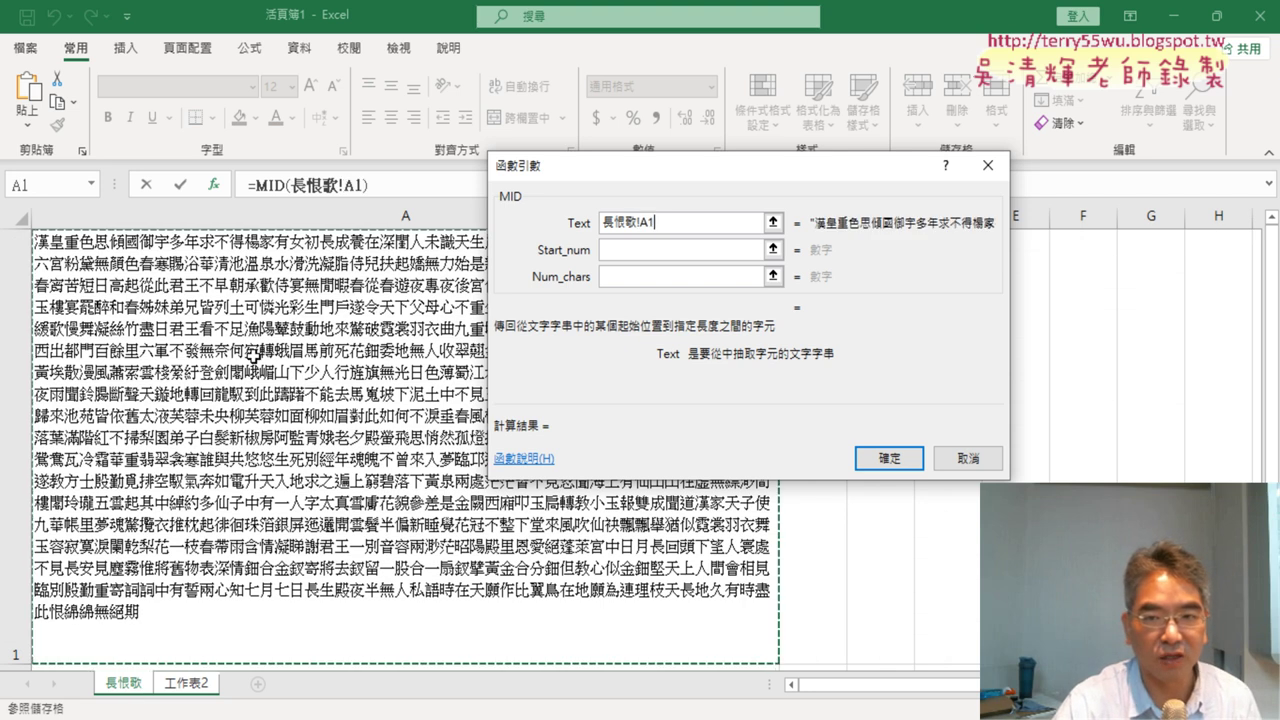
click(647, 222)
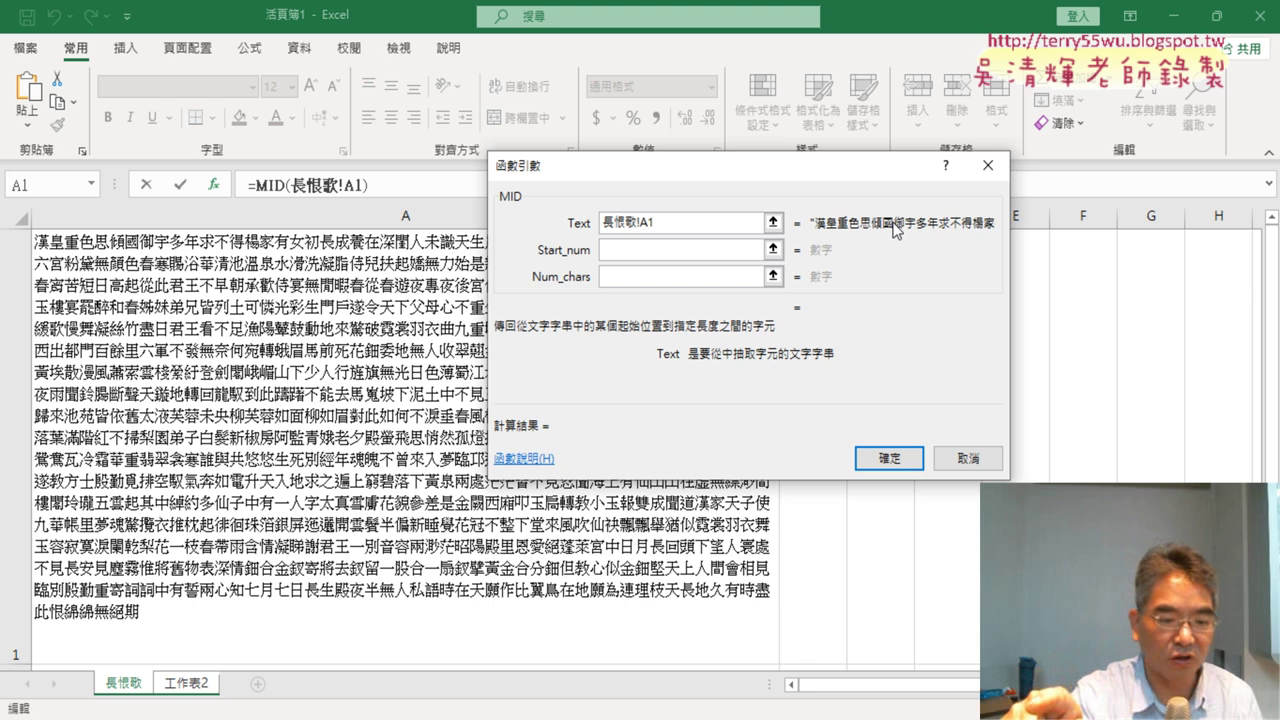
key(F4)
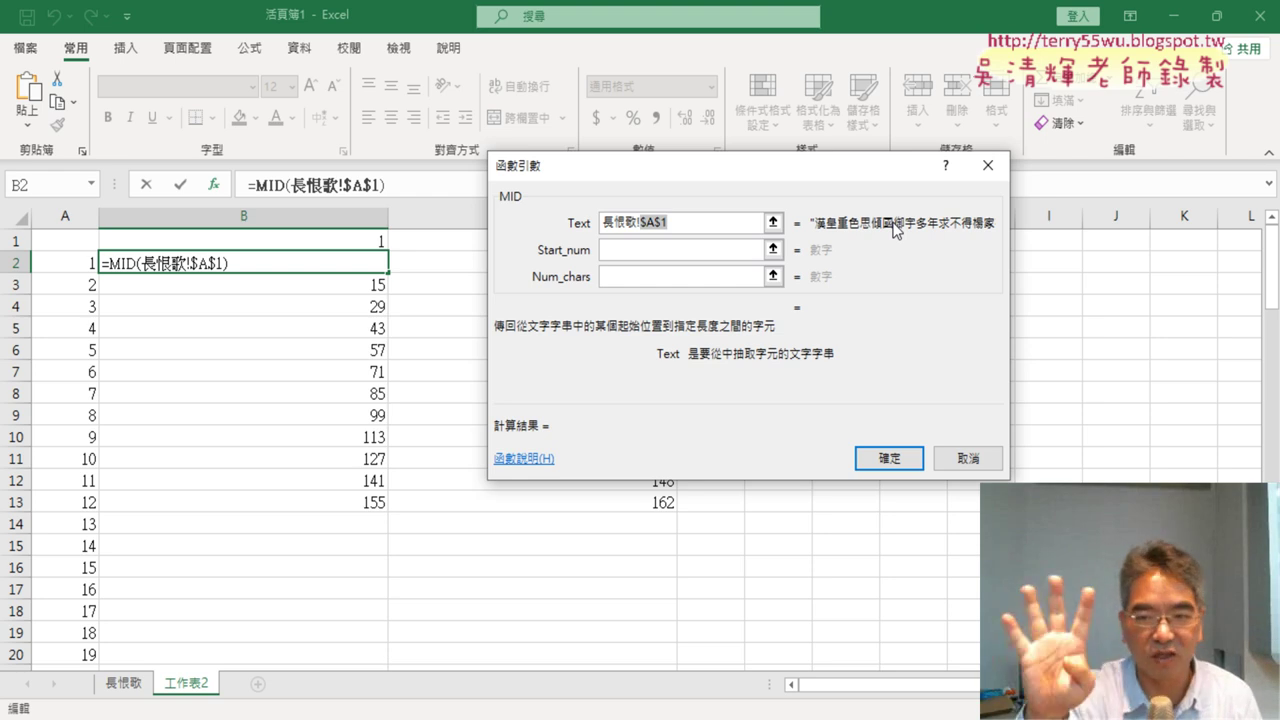
click(656, 245)
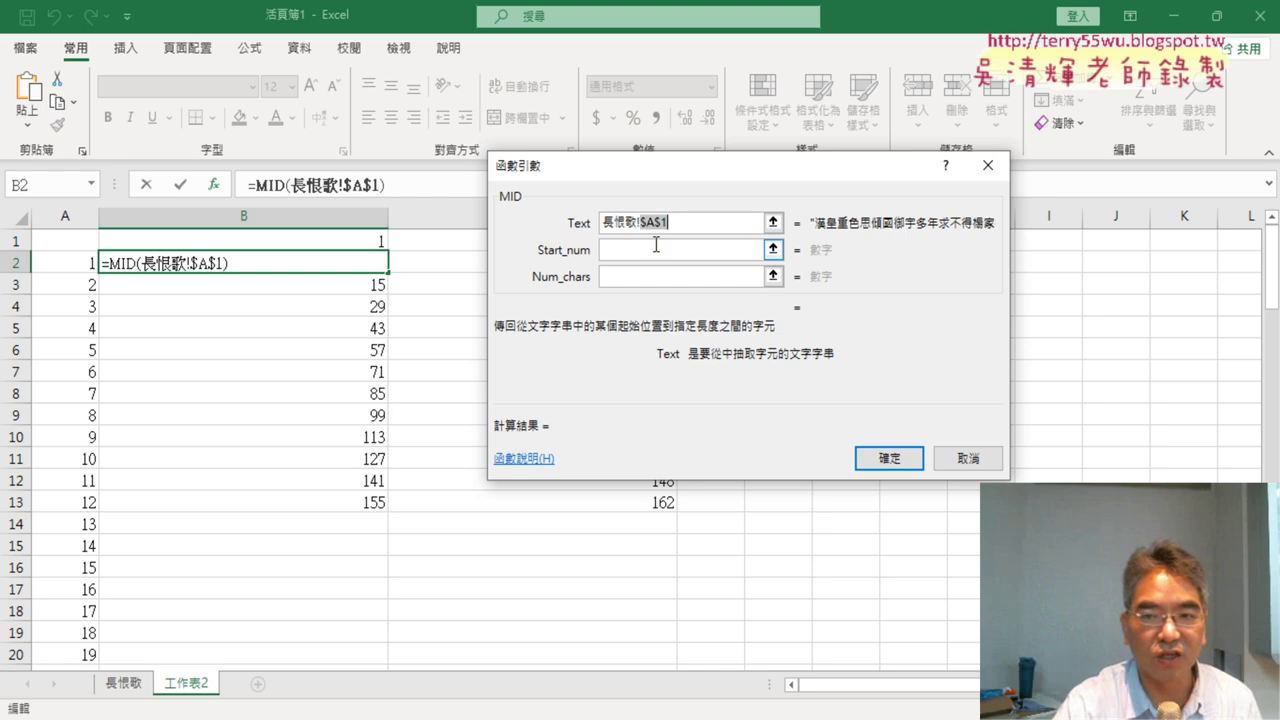
click(655, 249)
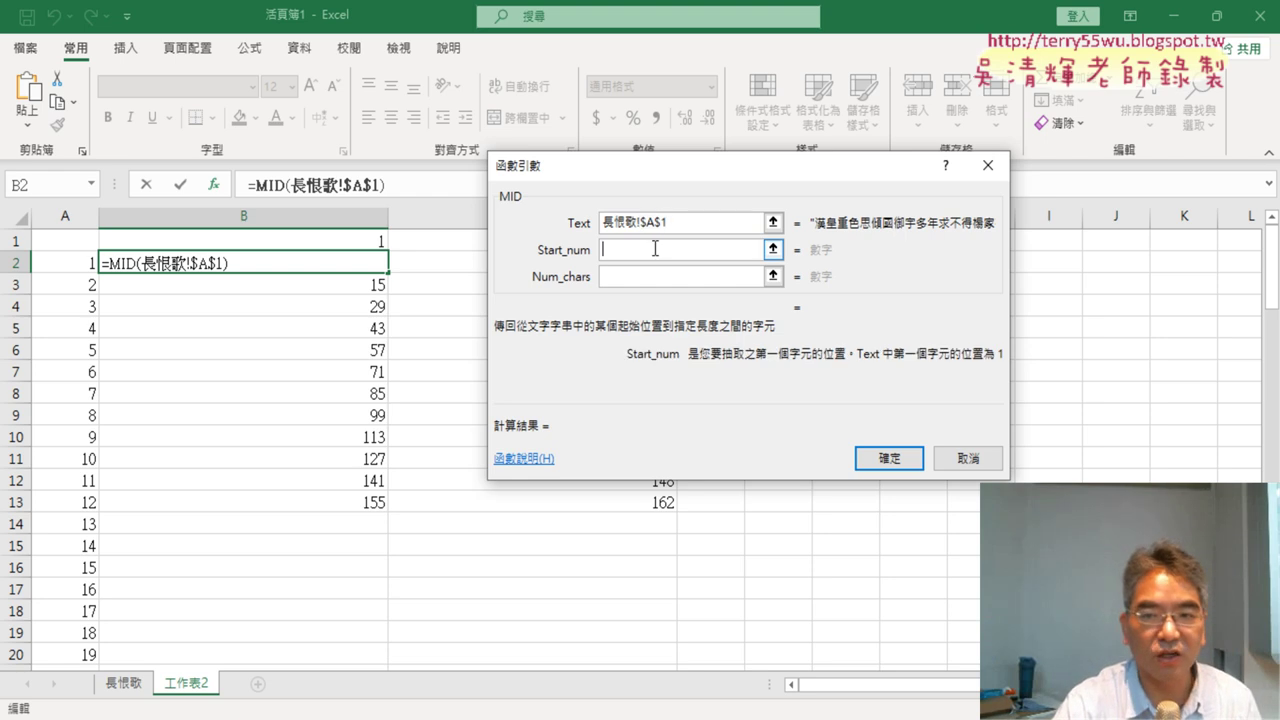
click(629, 277)
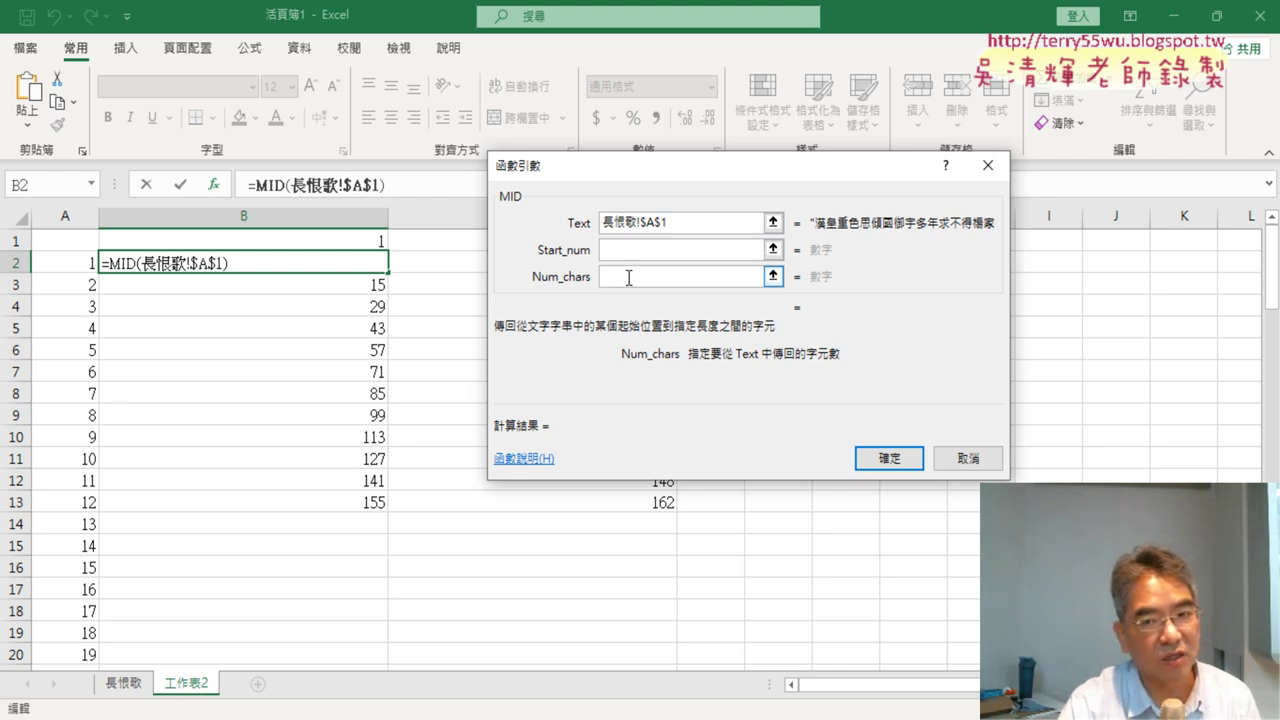
text(7)
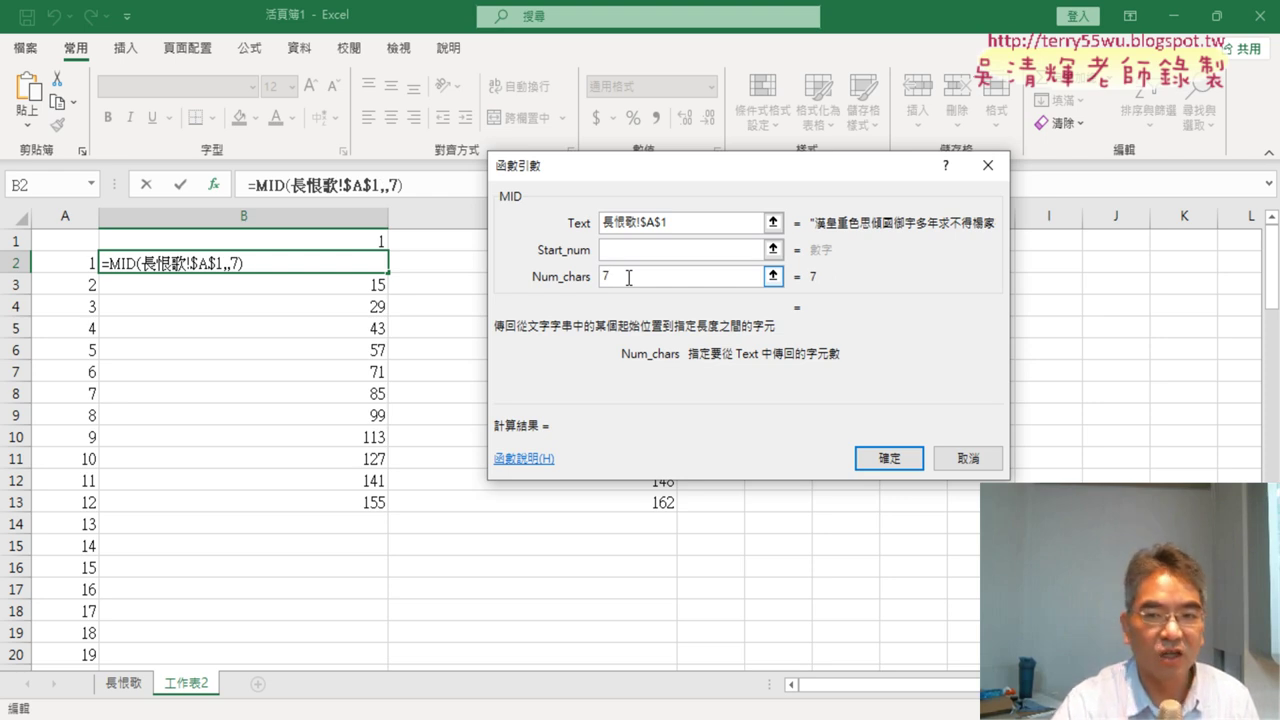
click(621, 255)
Paste the position formula as Start_num, confirm MID showing 漢皇重色思傾國, and fill B2:C down
right_click(621, 249)
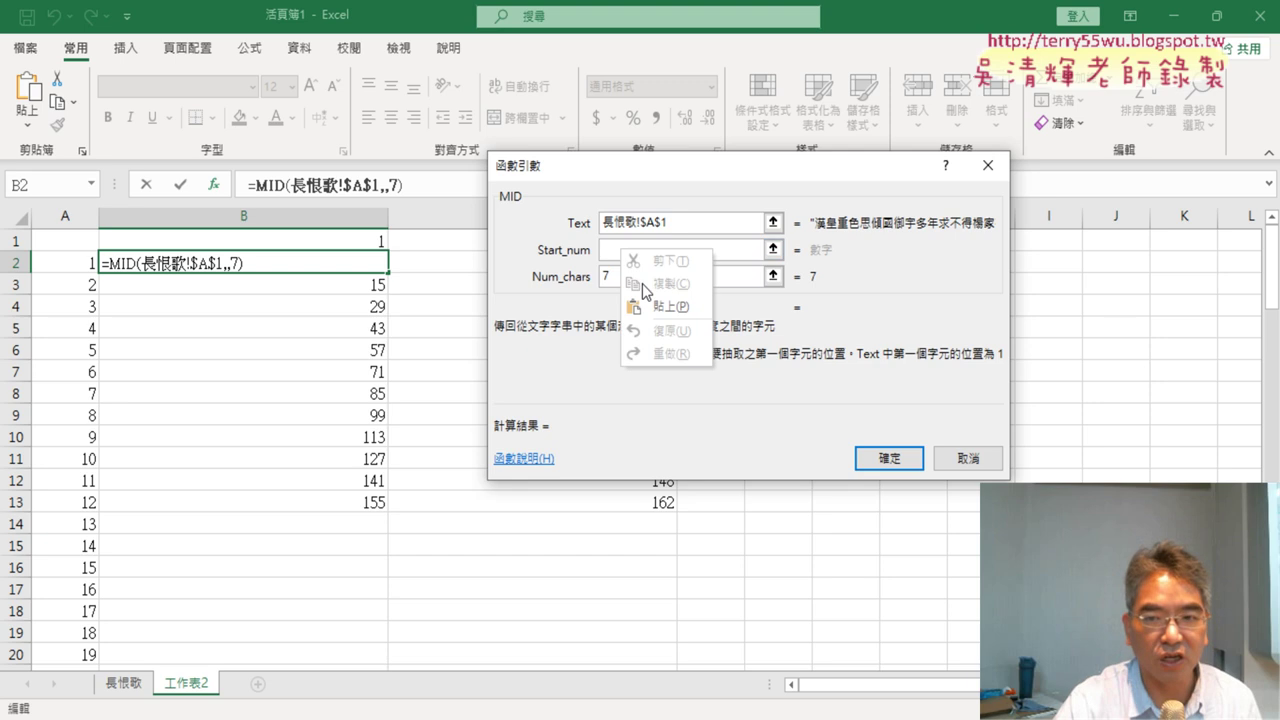
click(652, 310)
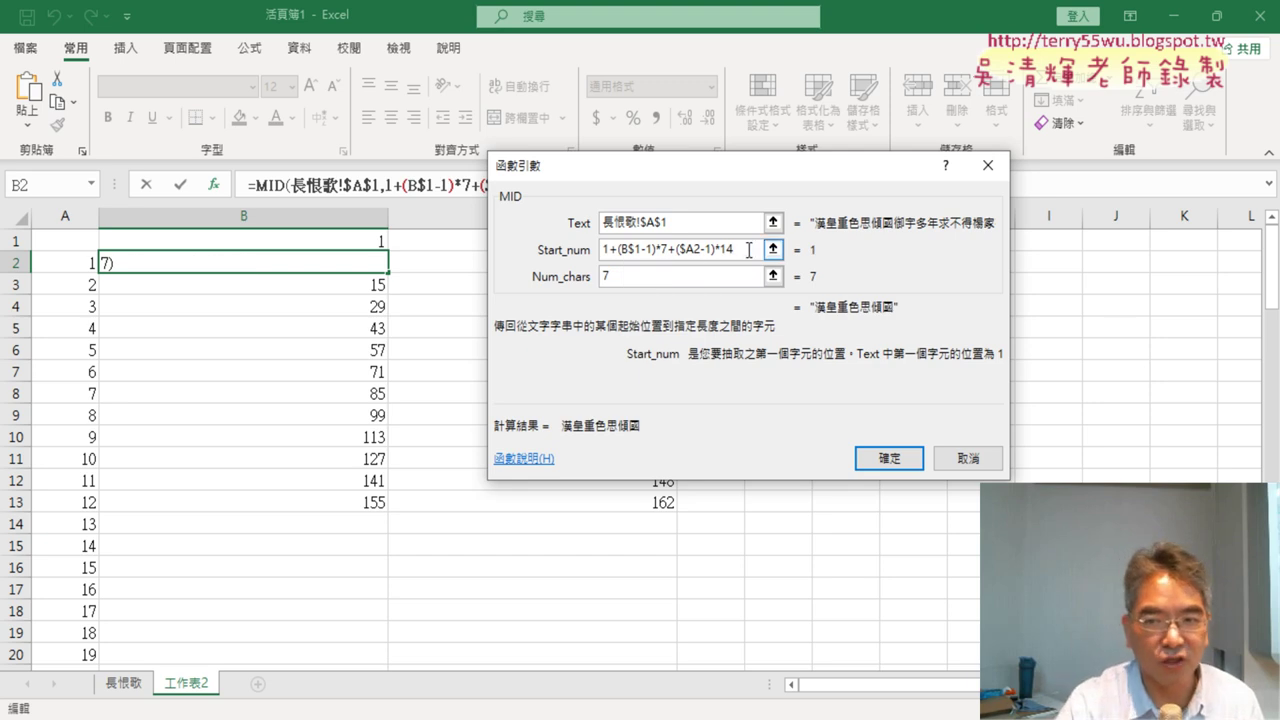
drag(740, 249, 597, 247)
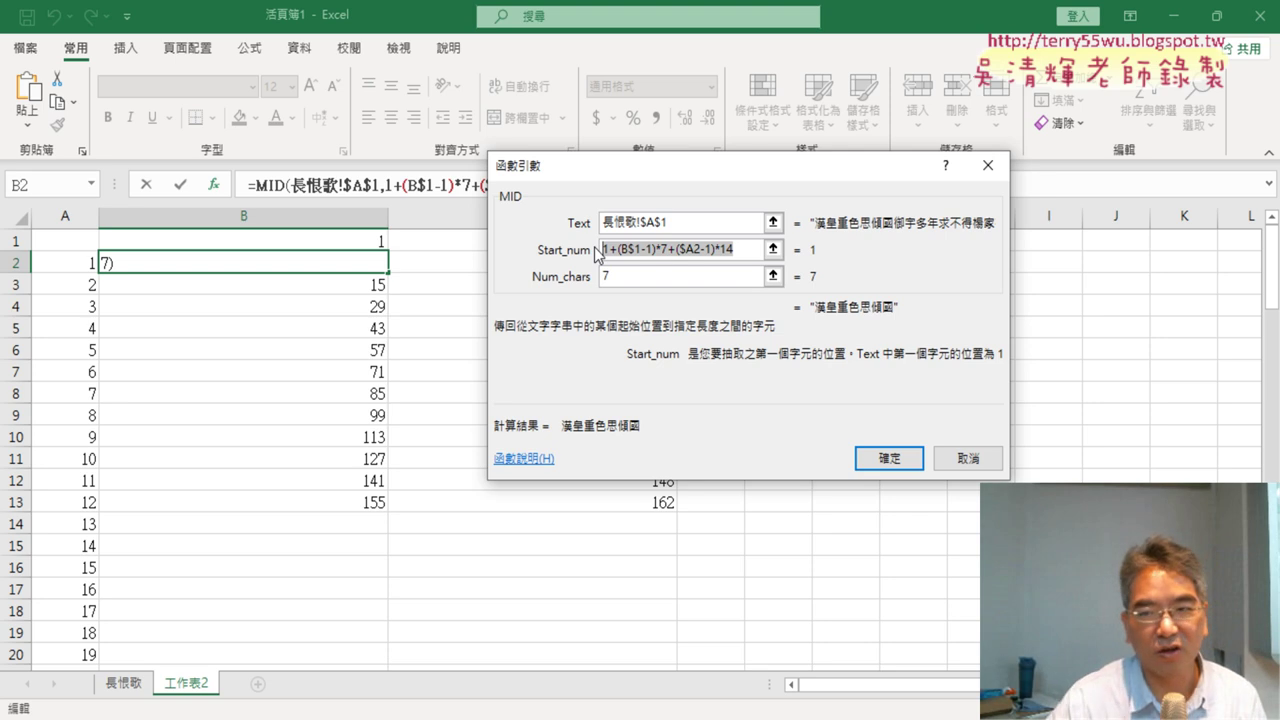
click(889, 458)
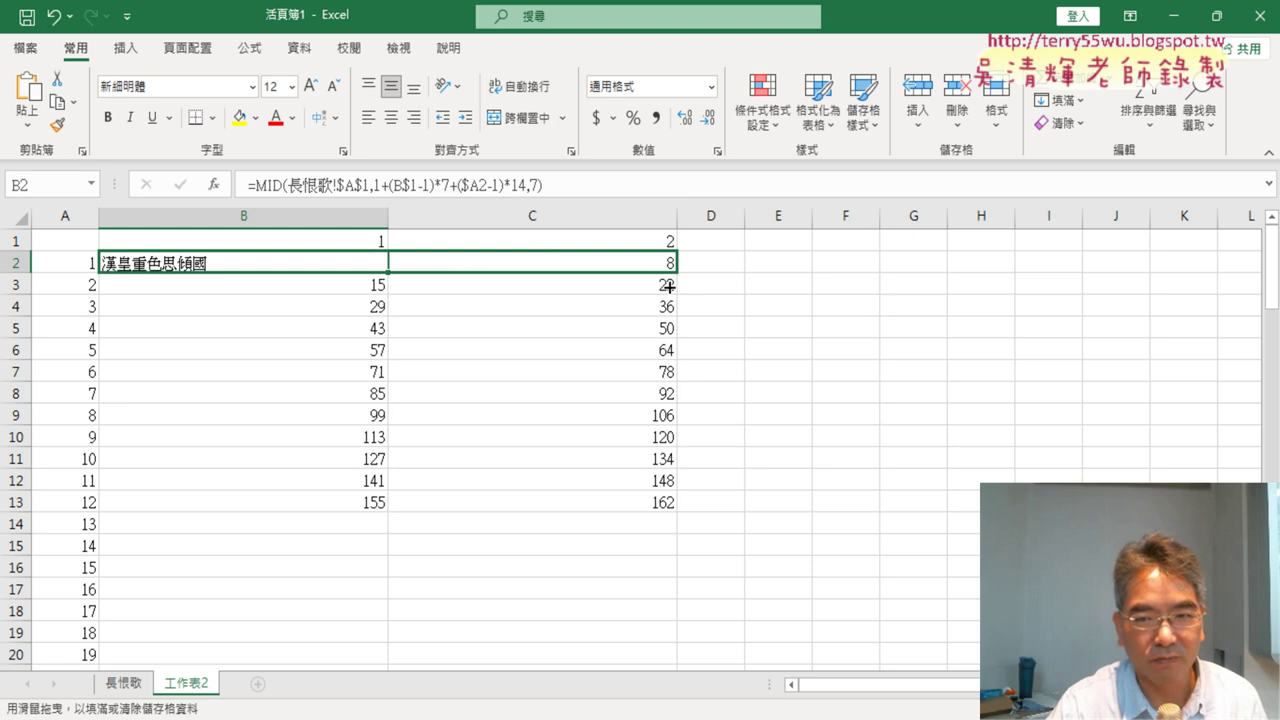
mouse_move(433, 273)
mouse_down()
mouse_move(668, 286)
mouse_move(677, 513)
mouse_up()
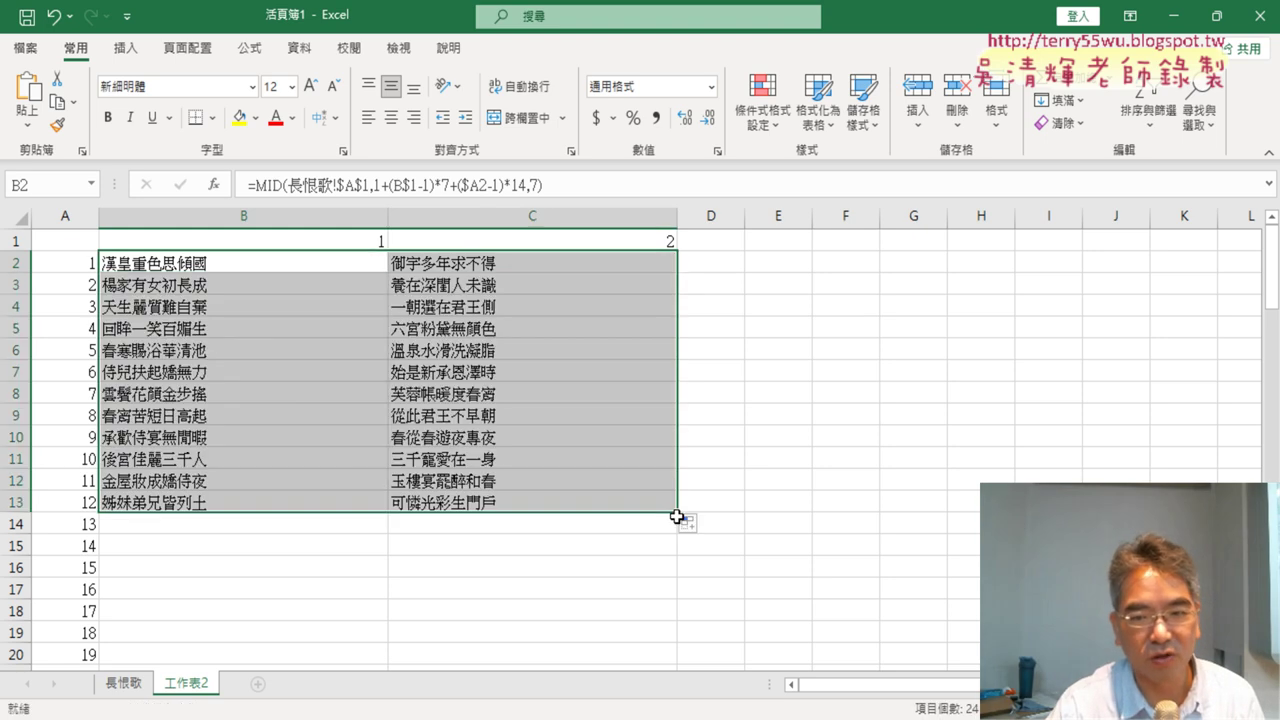
drag(679, 512, 690, 708)
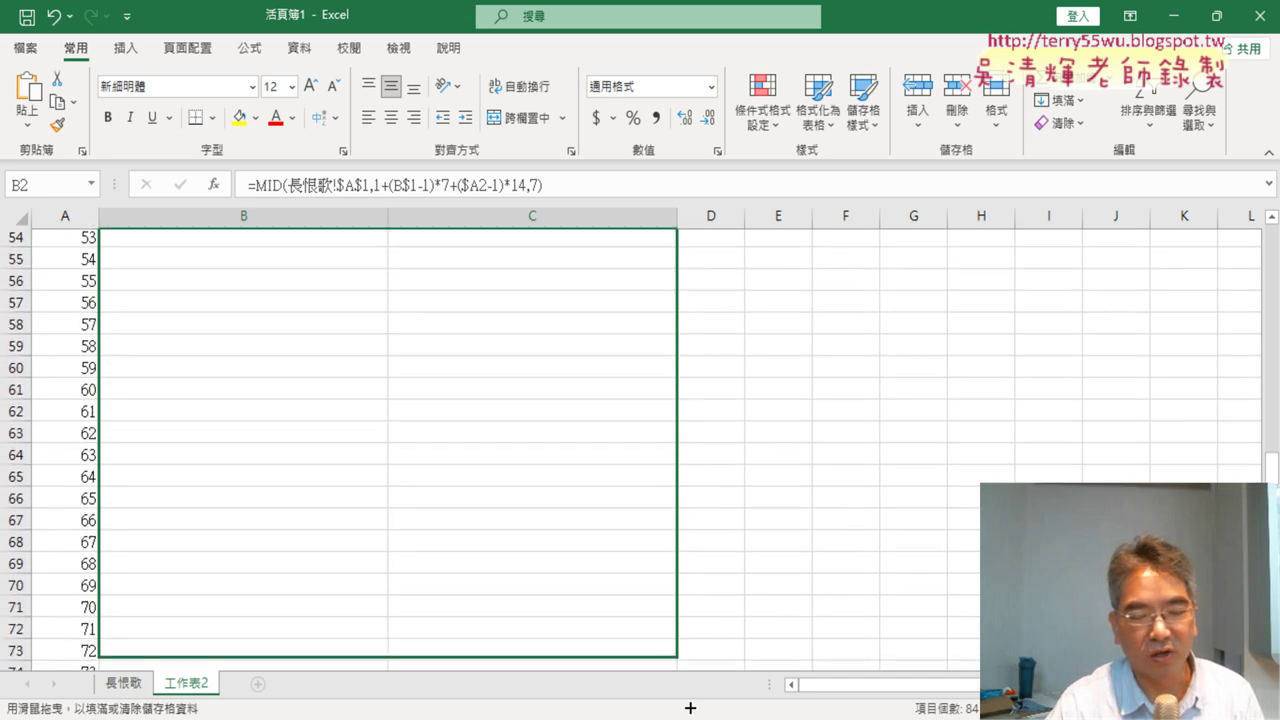
Fill the MID formulas down past row 61, ending with 天長地久有時盡 / 此恨綿綿無絕期
drag(690, 708, 678, 545)
scroll(678, 545, up, 3)
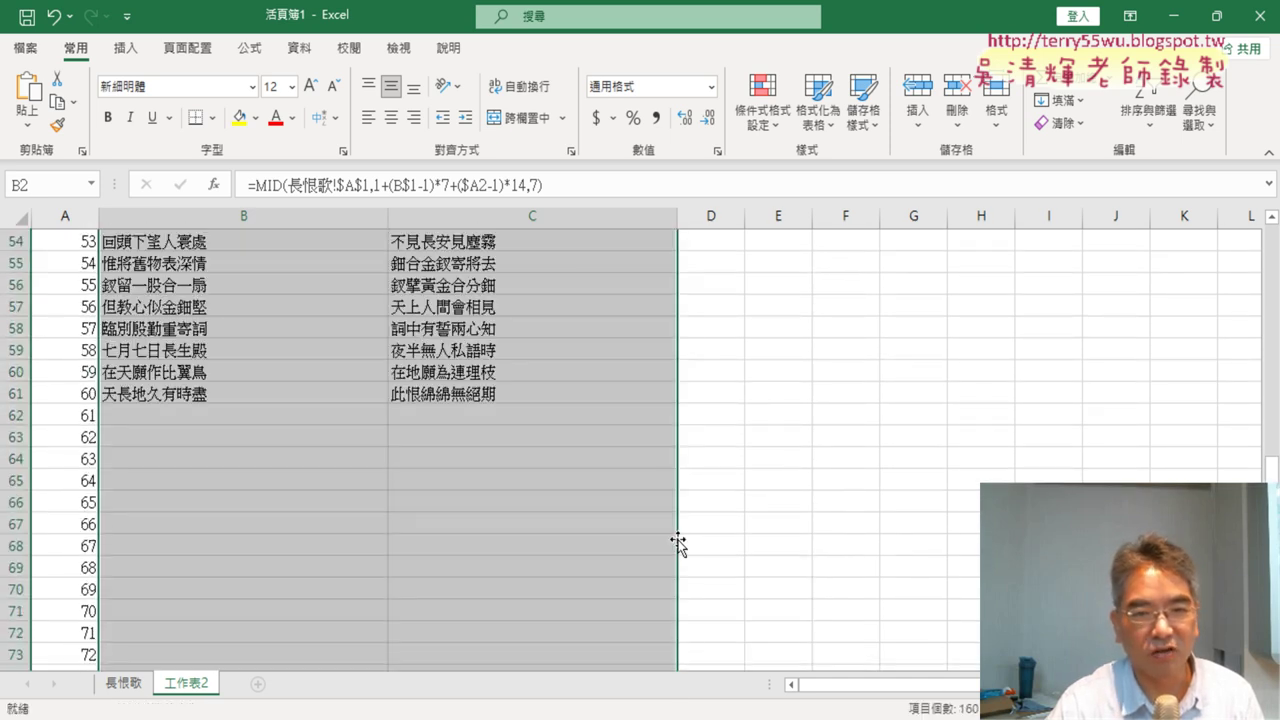
scroll(678, 545, up, 1)
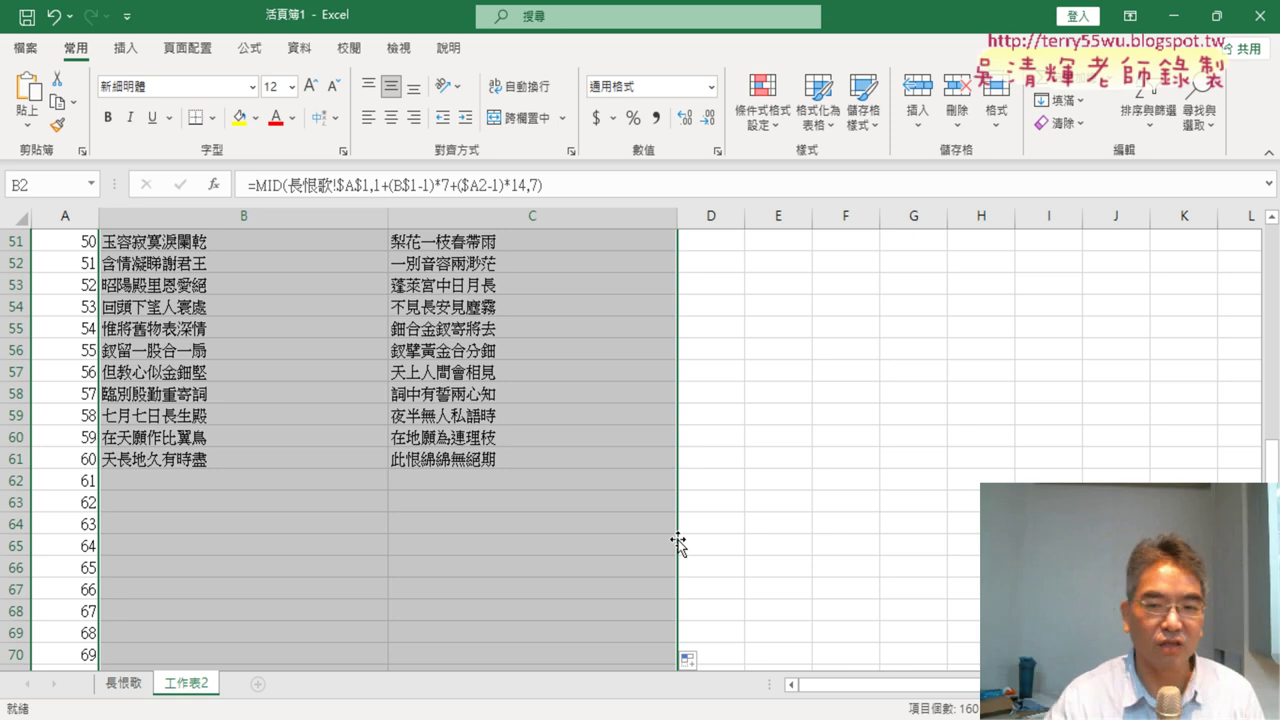
Clear the surplus numbered rows from 62 down to about row 103 below the last verse
click(15, 481)
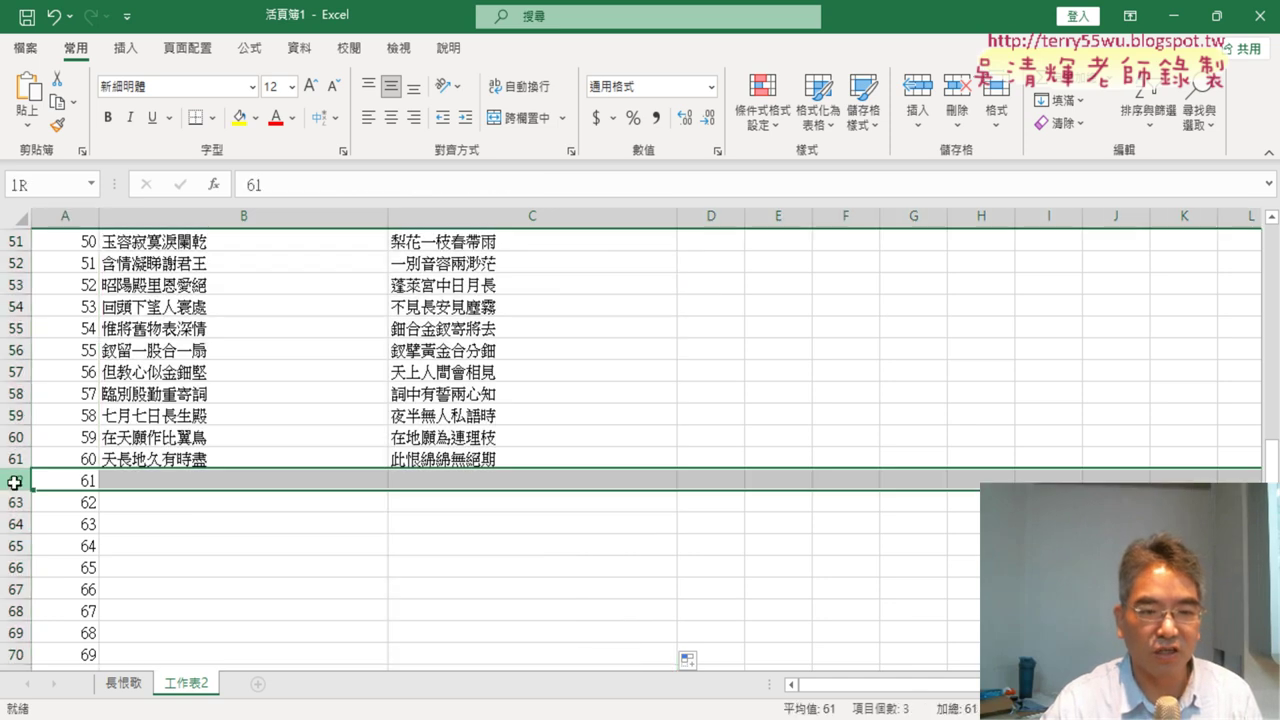
drag(15, 481, 14, 668)
key(super)
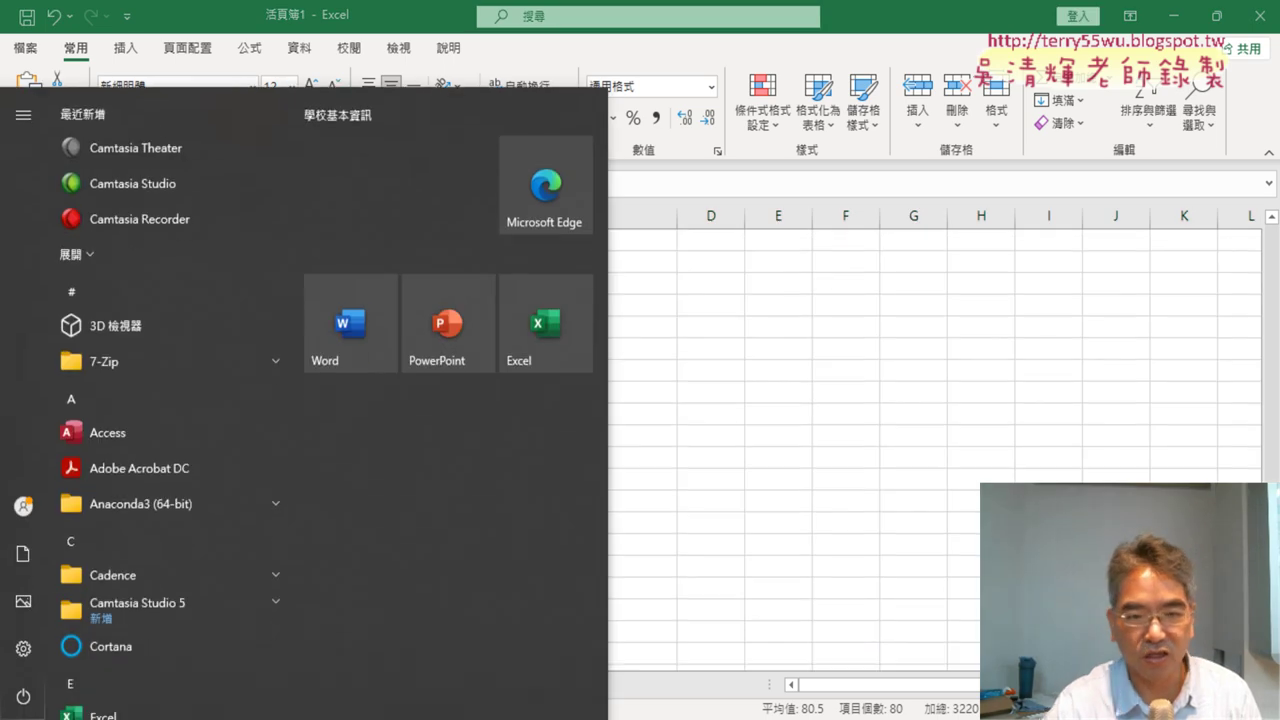
click(847, 66)
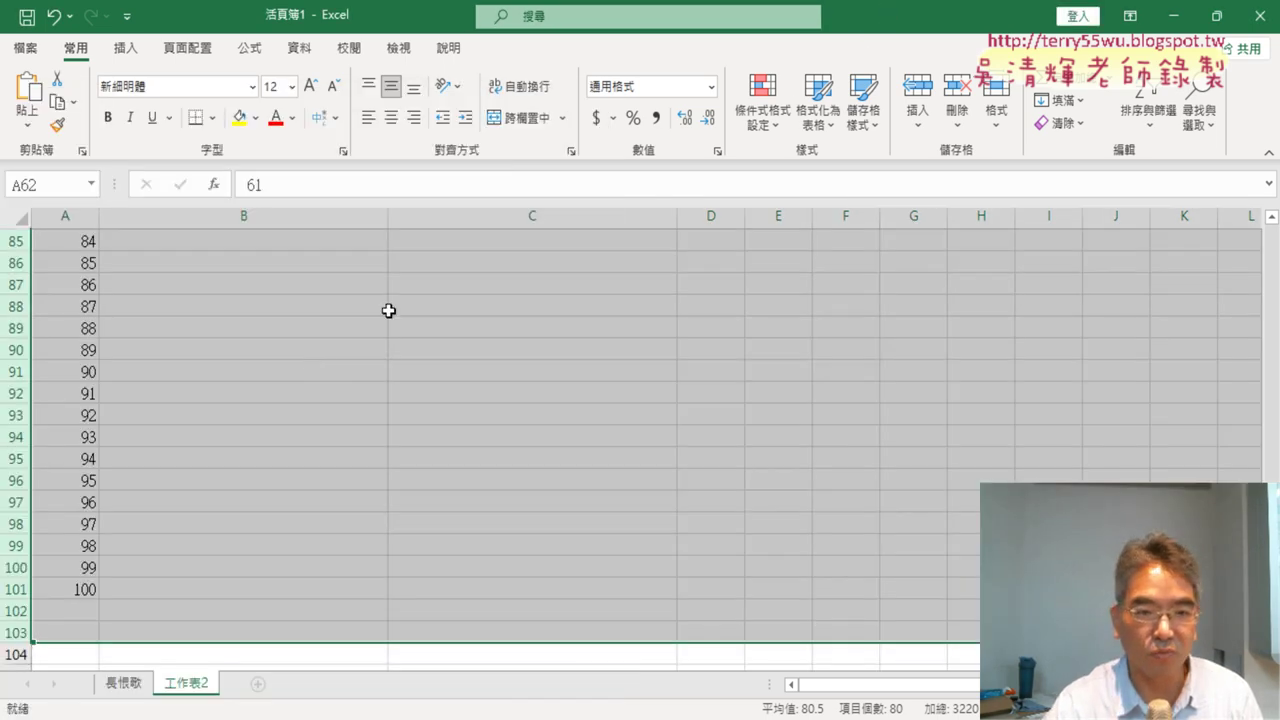
scroll(313, 368, up, 10)
scroll(313, 368, up, 1)
scroll(313, 368, up, 1)
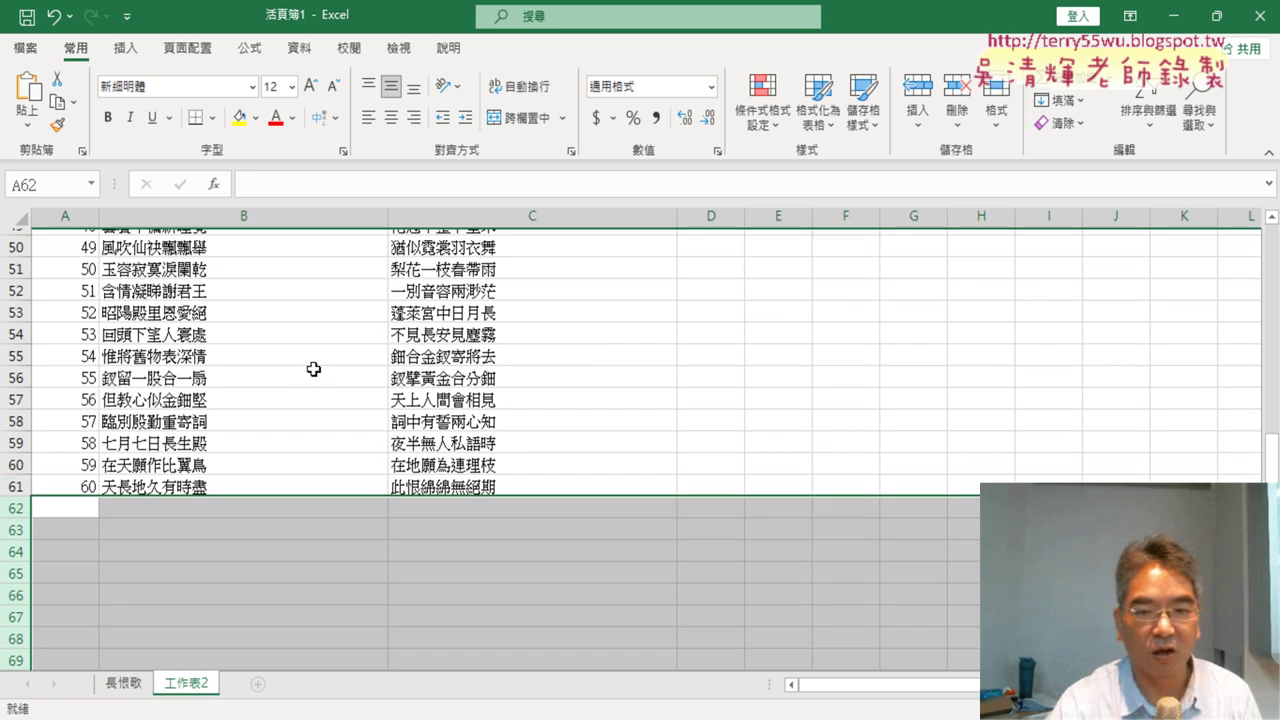
scroll(313, 369, up, 1)
scroll(467, 493, up, 3)
scroll(467, 493, up, 8)
scroll(467, 493, up, 5)
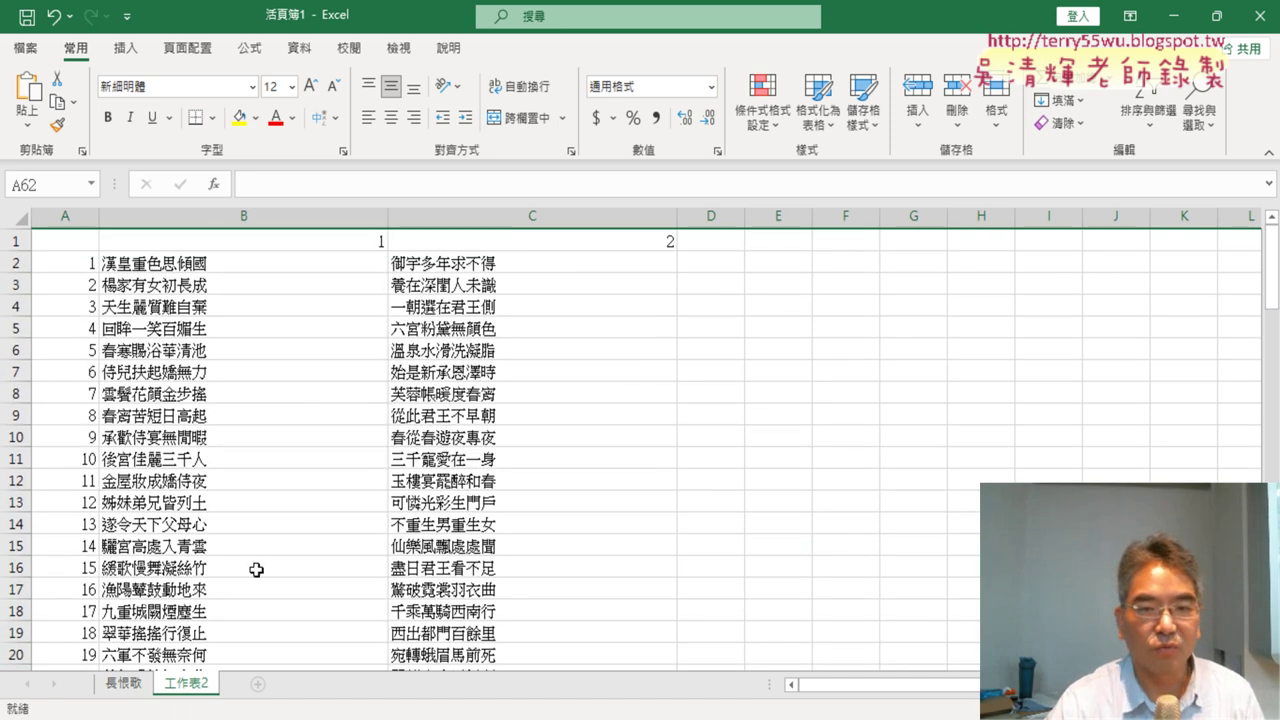
Rename sheet 工作表2 to 分兩欄 using the Zhuyin input method
double_click(184, 684)
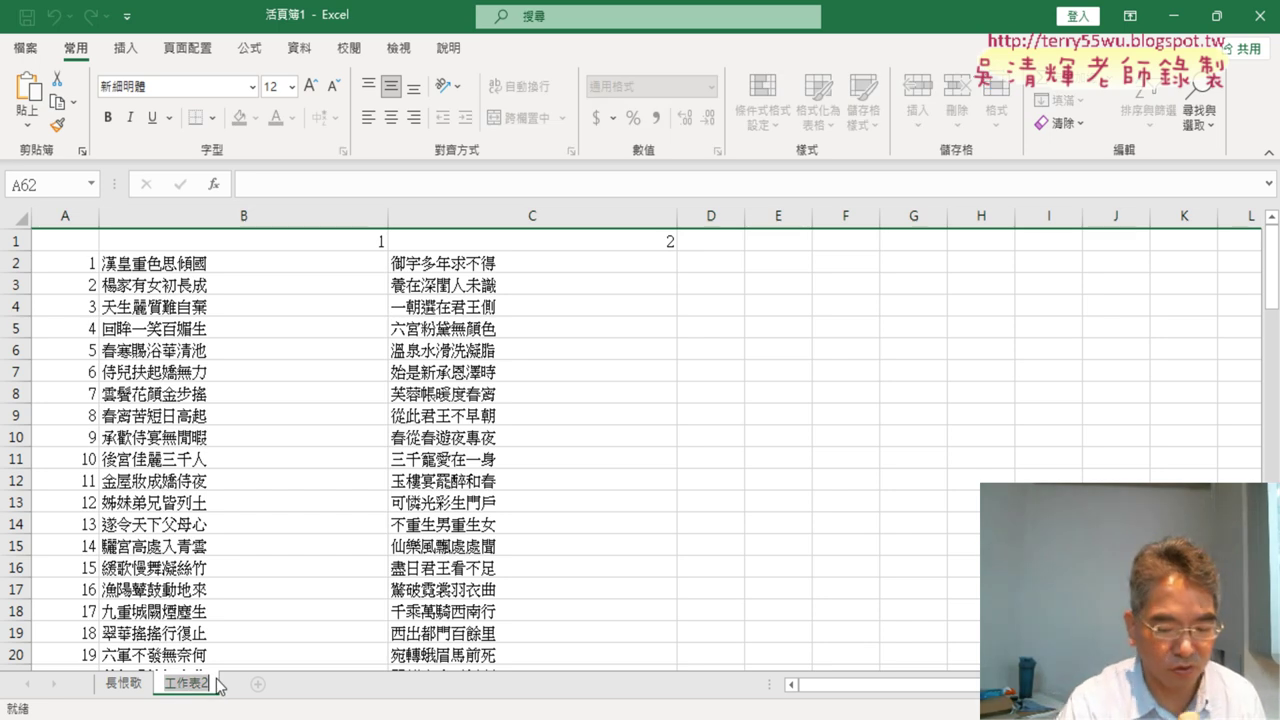
key(BackSpace)
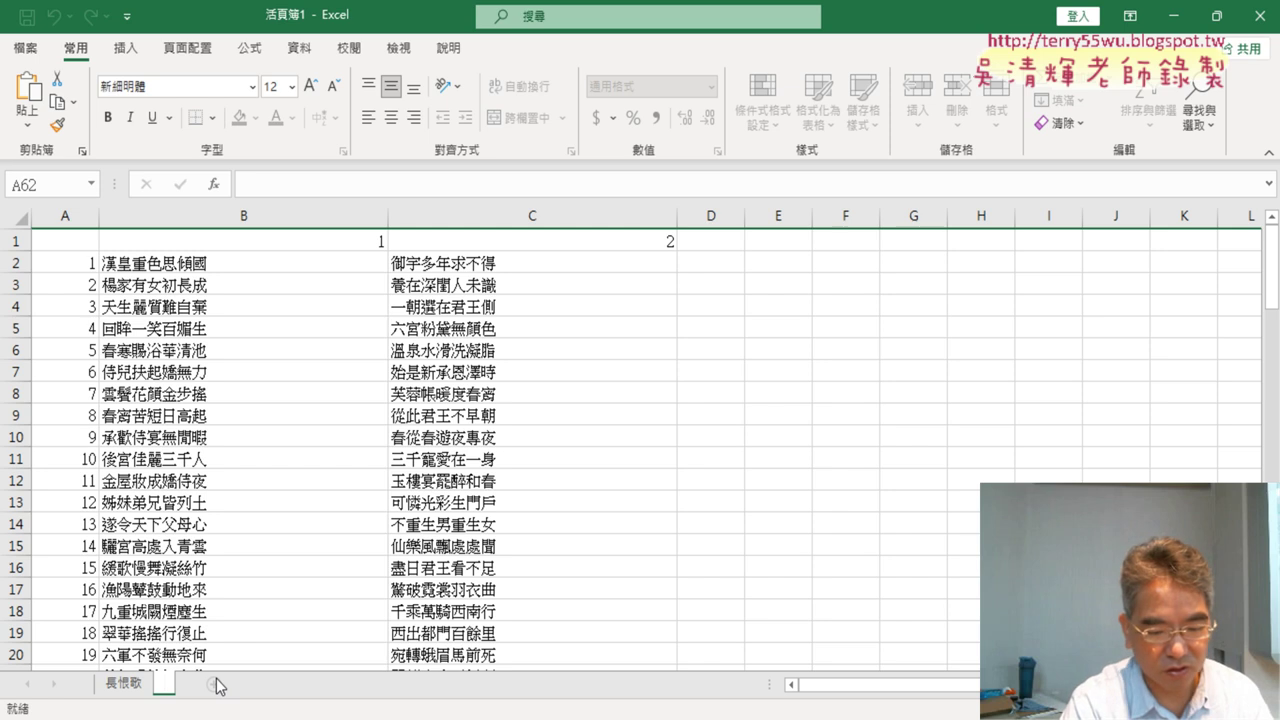
text(ㄖㄣ)
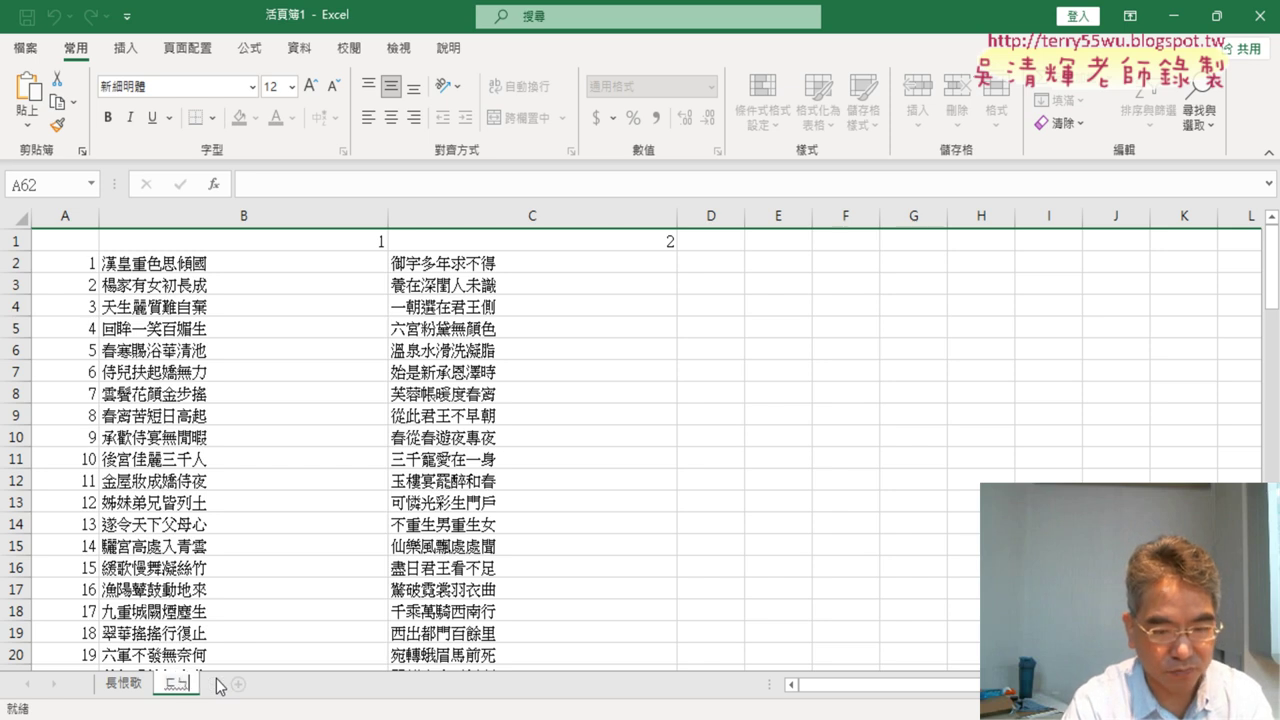
text(公關力ㄢˊ)
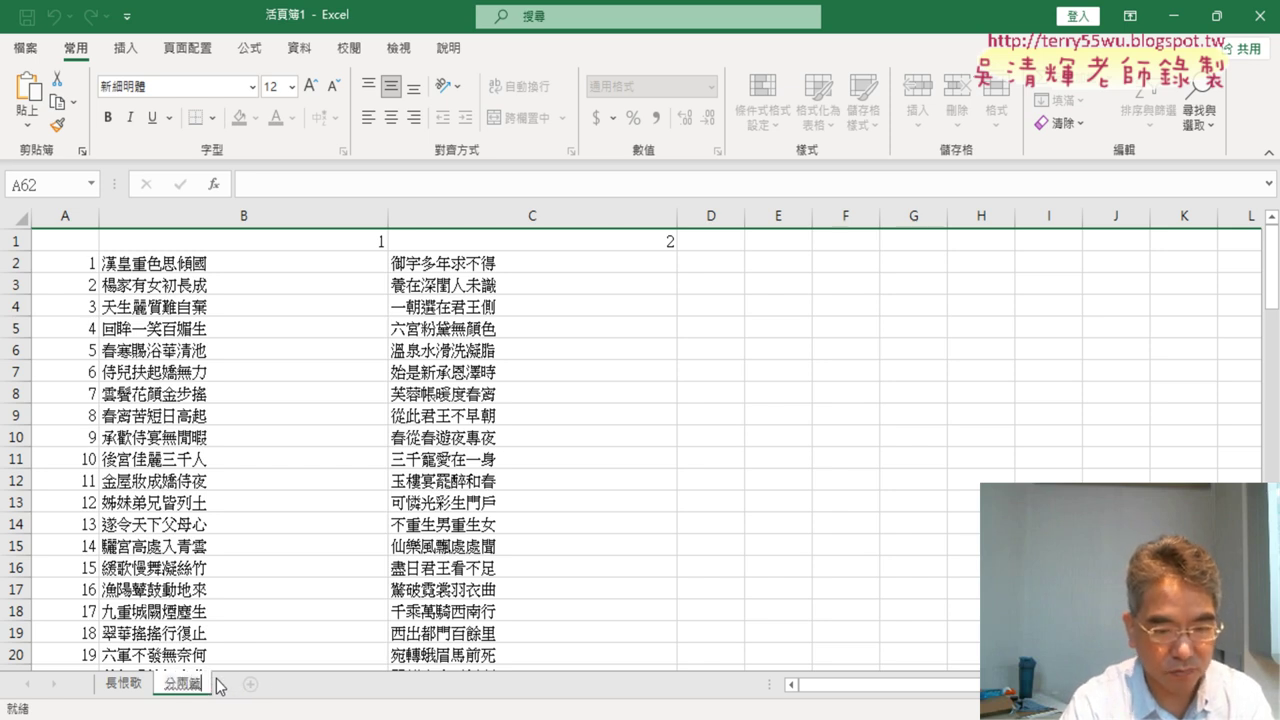
key(Down)
key(Down)
key(Down)
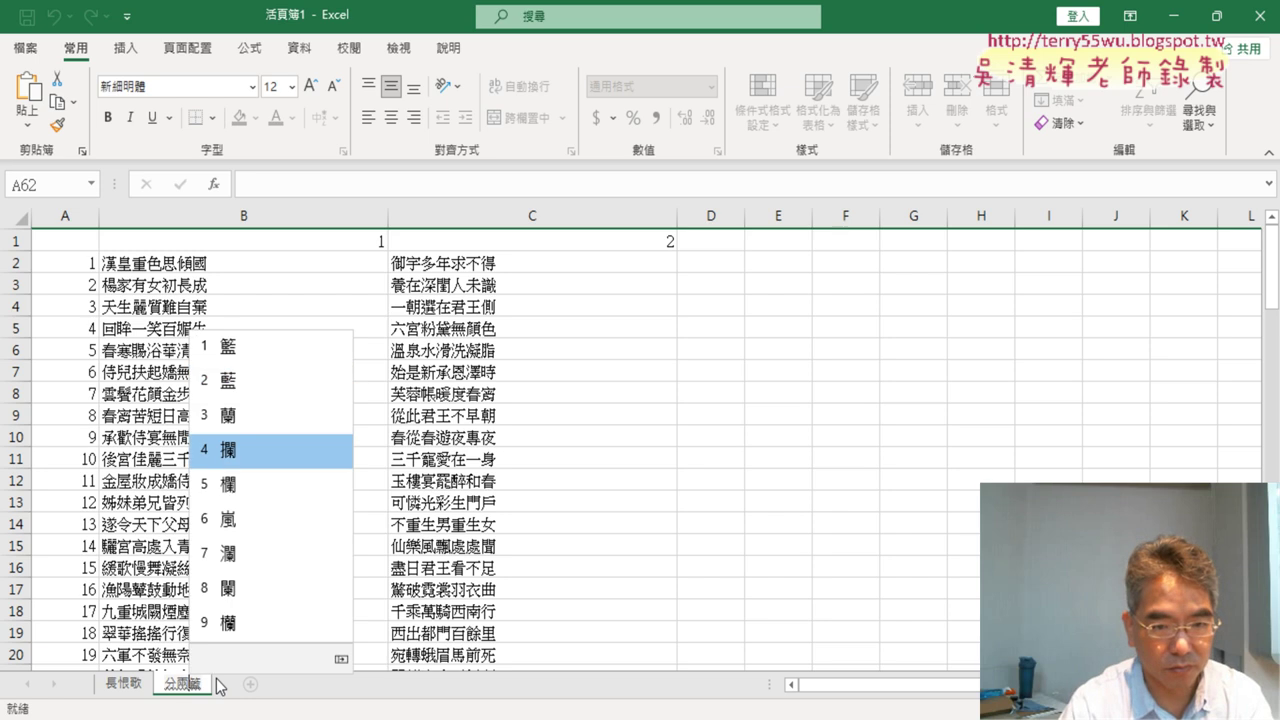
key(Down)
key(Return)
key(Return)
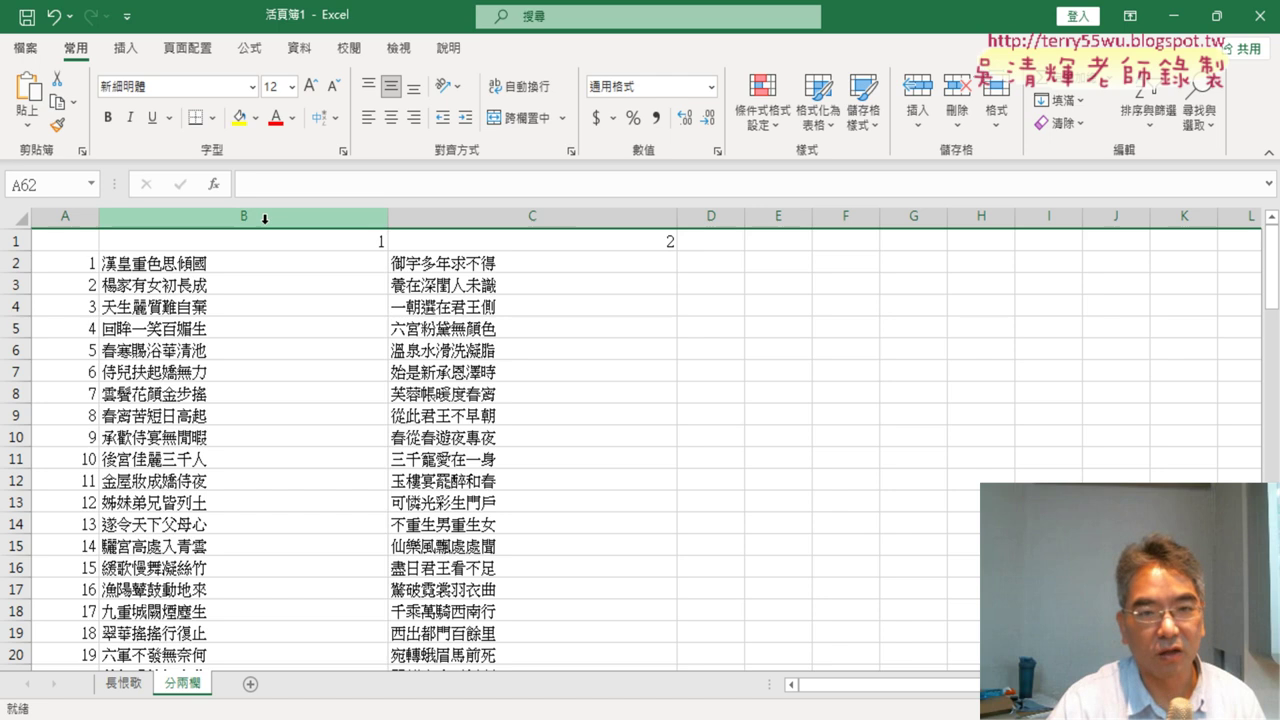
AutoFit columns B and C on 分兩欄 to the seven-character verse lines
drag(257, 216, 529, 232)
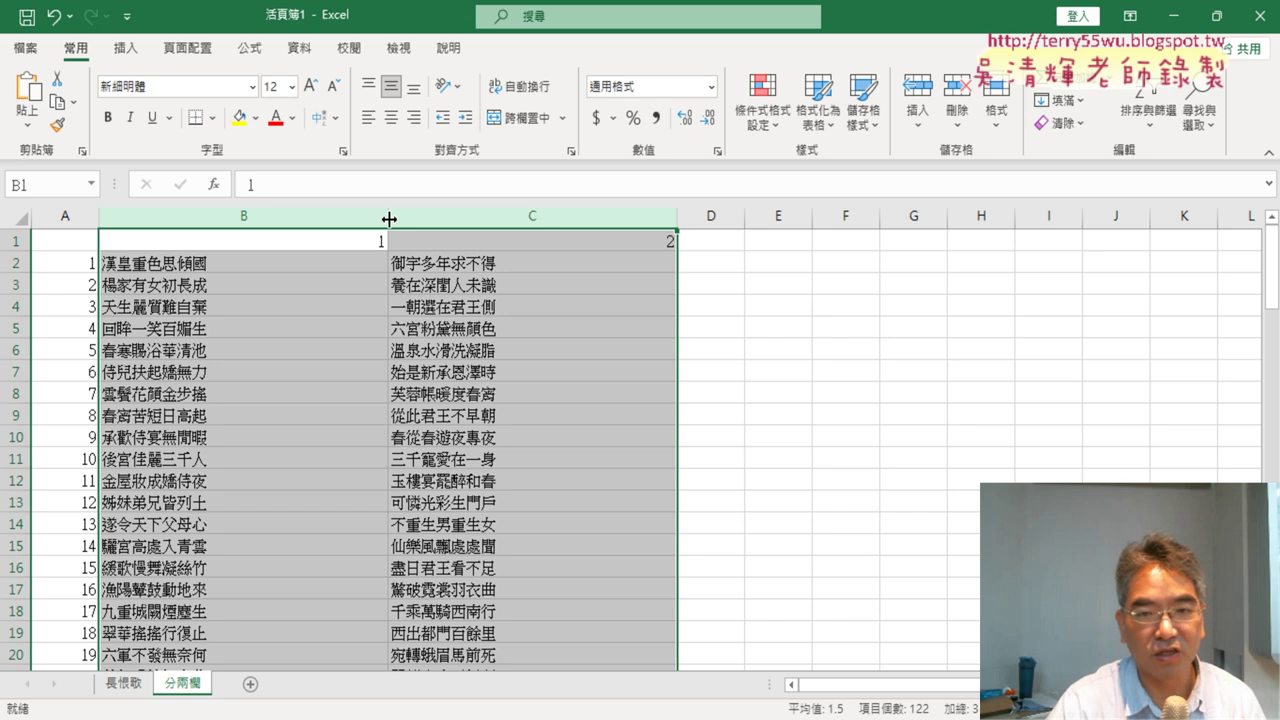
double_click(389, 218)
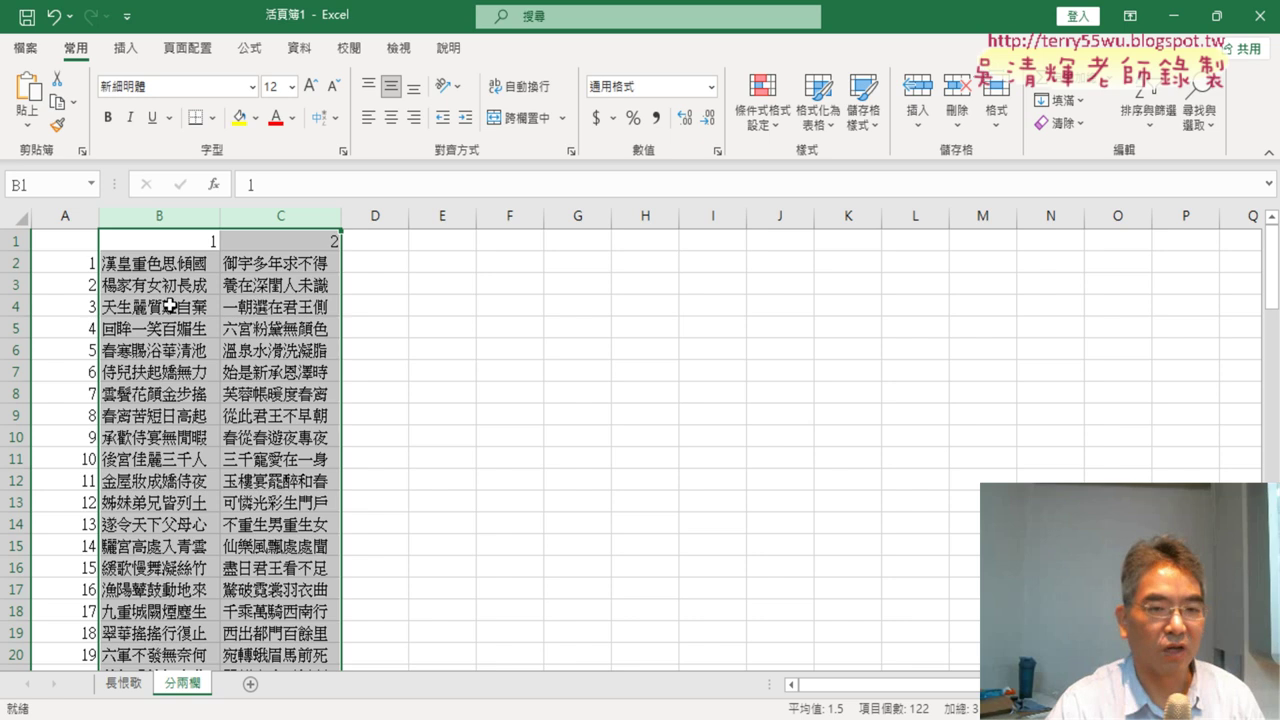
scroll(170, 307, down, 7)
scroll(170, 307, down, 3)
scroll(170, 307, down, 2)
scroll(170, 307, down, 5)
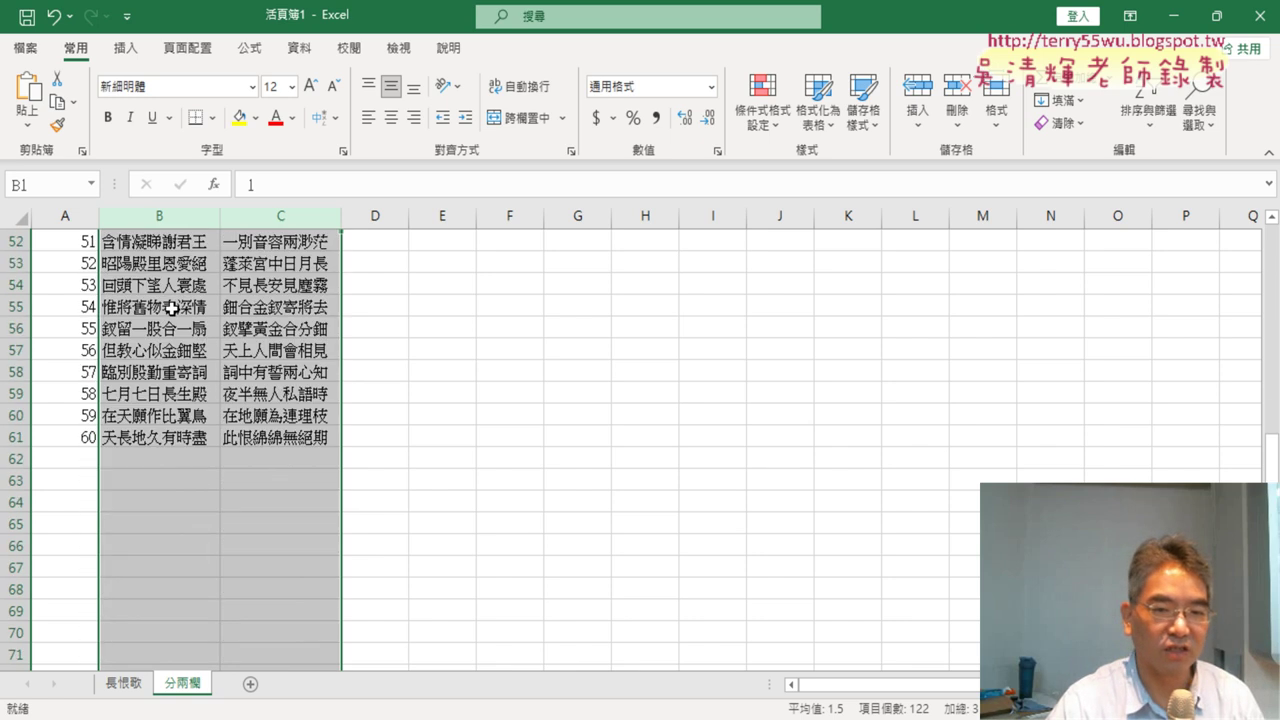
scroll(170, 307, up, 5)
scroll(170, 307, up, 9)
scroll(172, 307, up, 3)
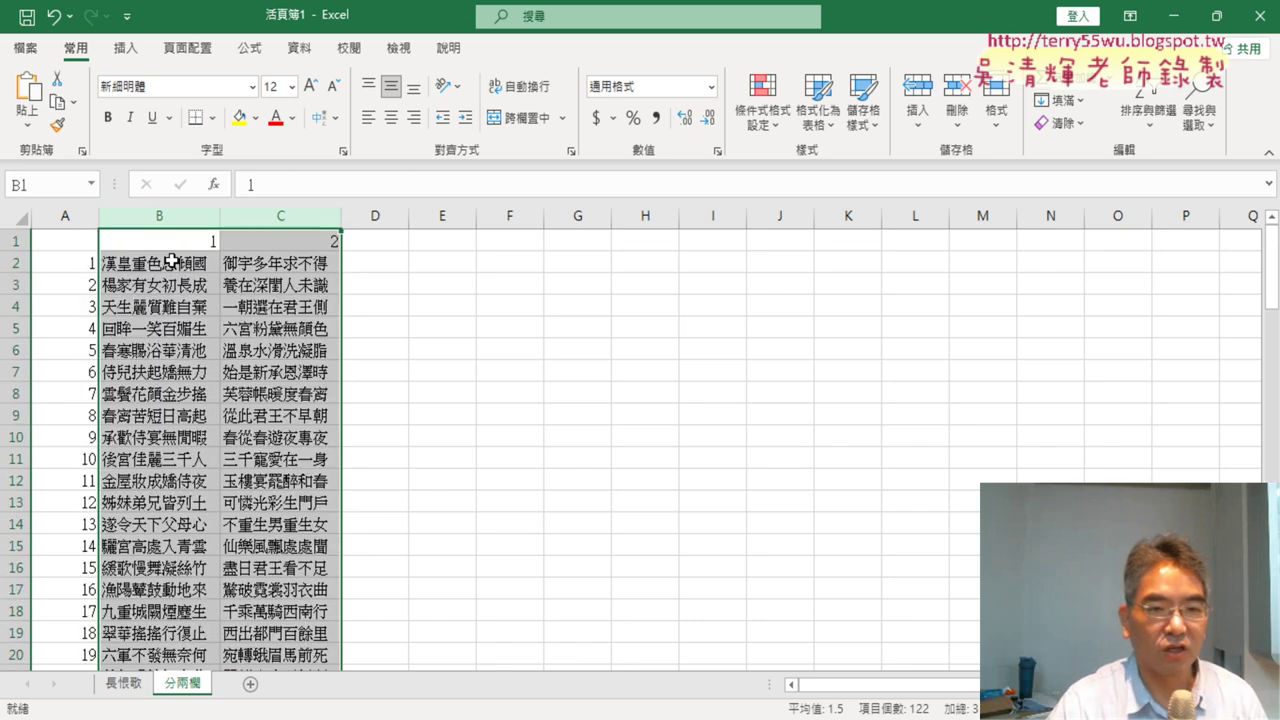
click(171, 262)
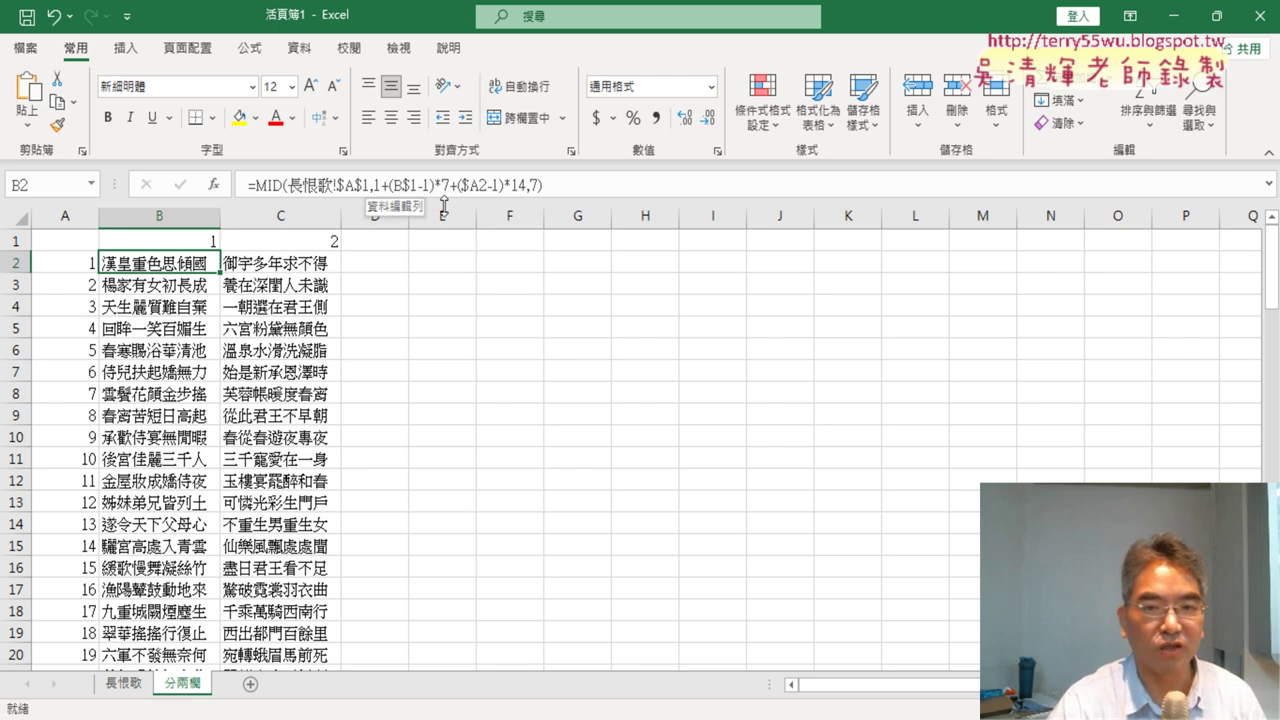
key(alt+Tab)
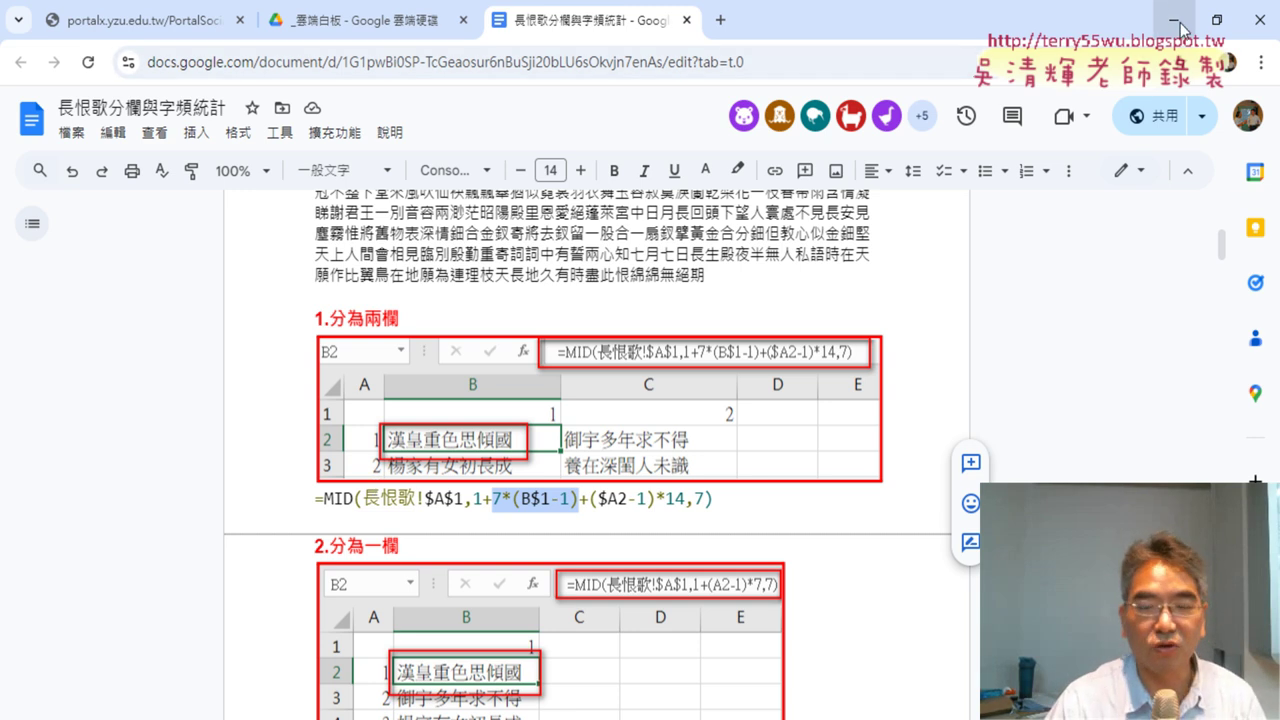
scroll(612, 334, down, 1)
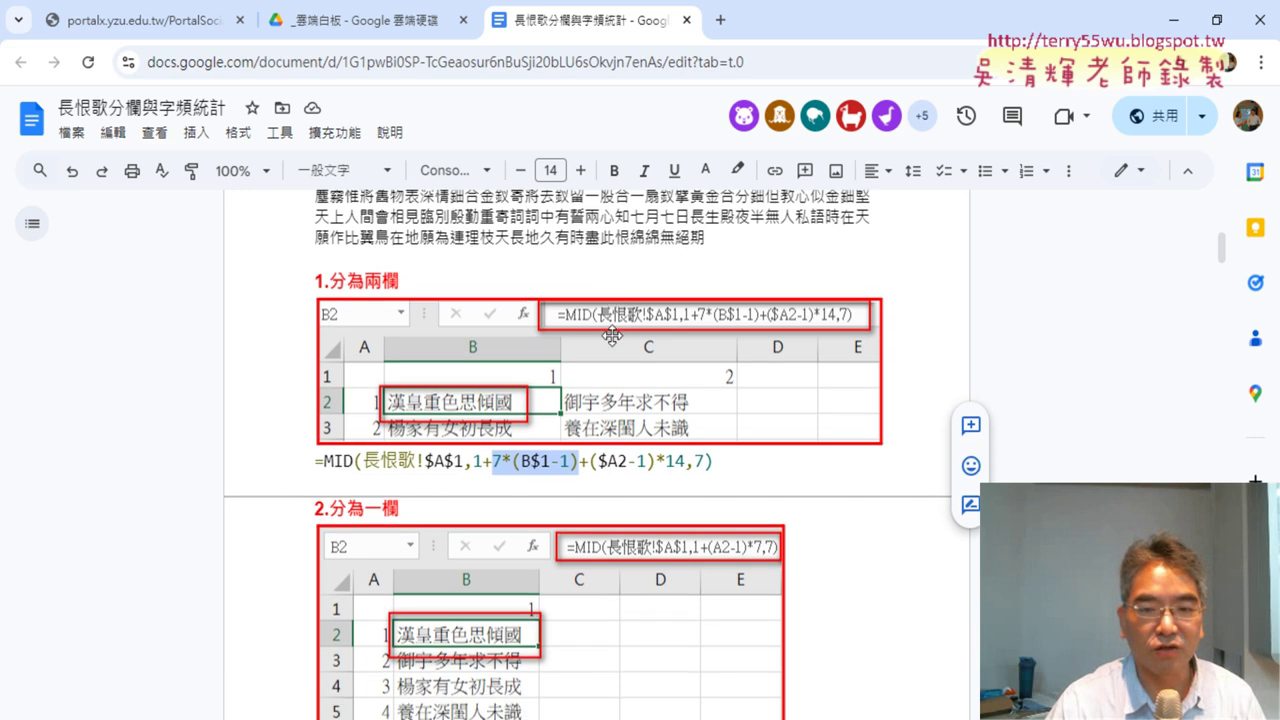
click(1174, 20)
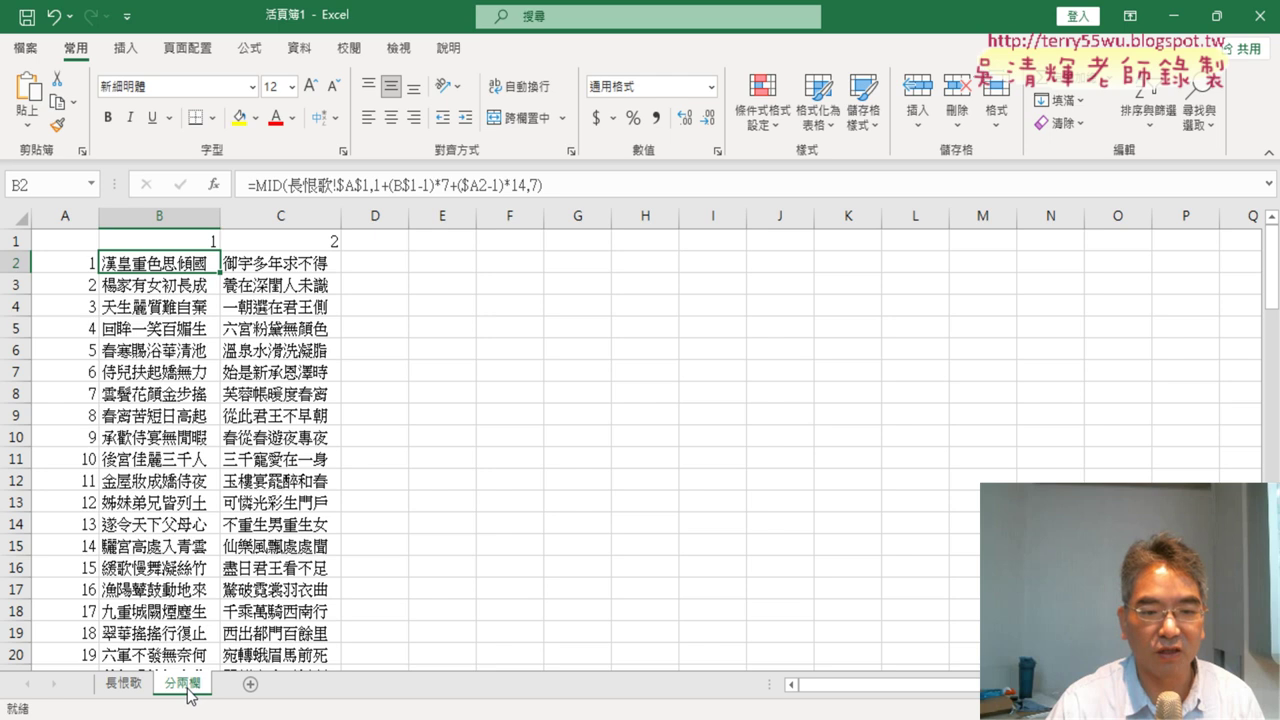
Duplicate the 分兩欄 sheet and name the copy 分一欄
drag(201, 688, 236, 688)
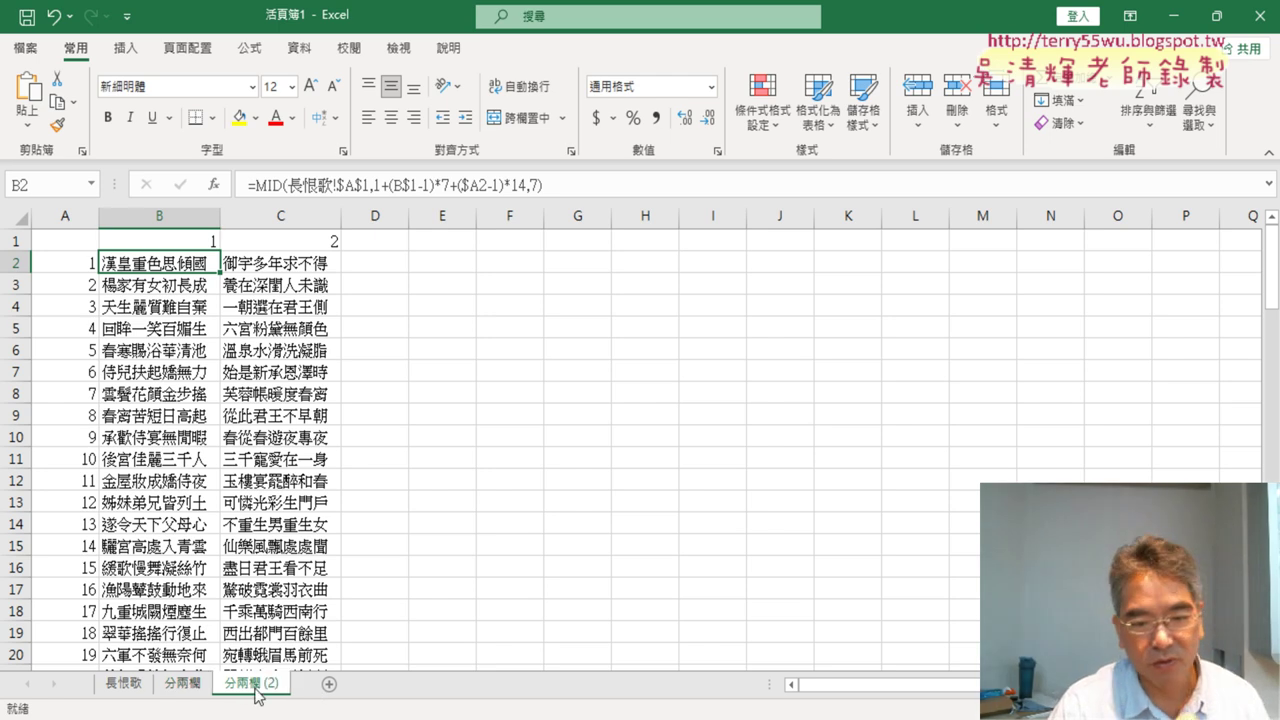
double_click(249, 683)
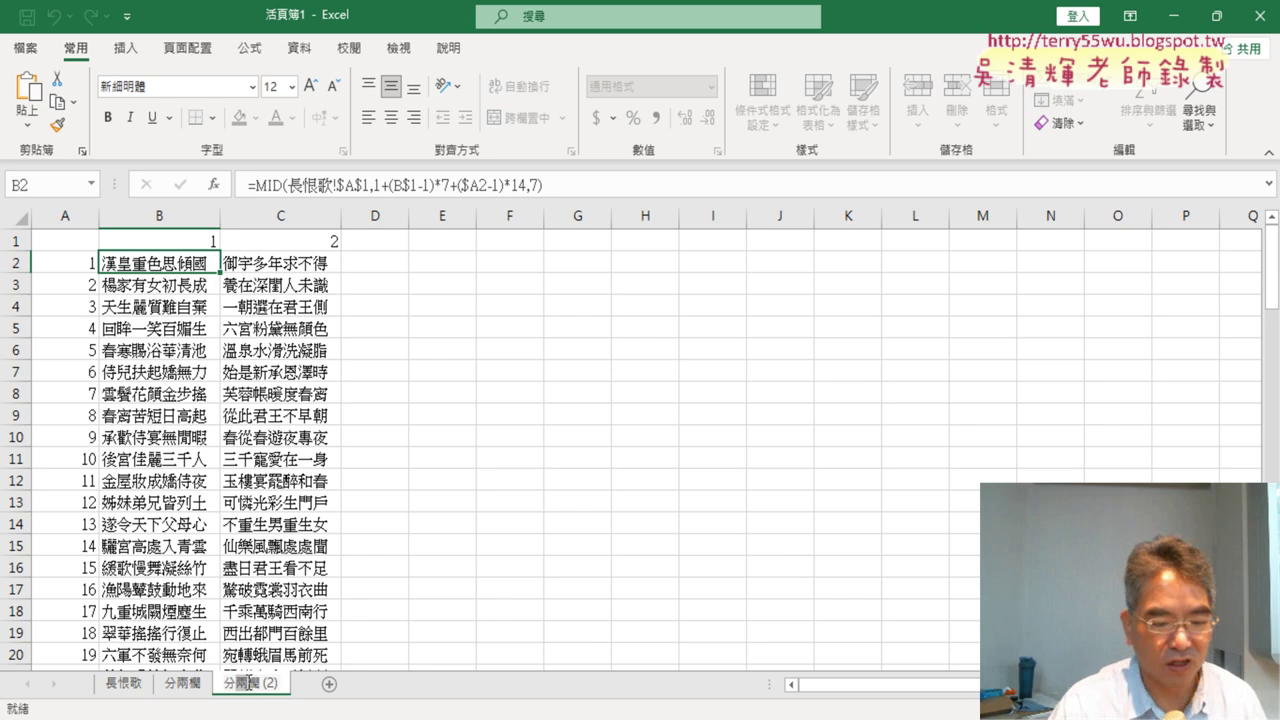
text(三)
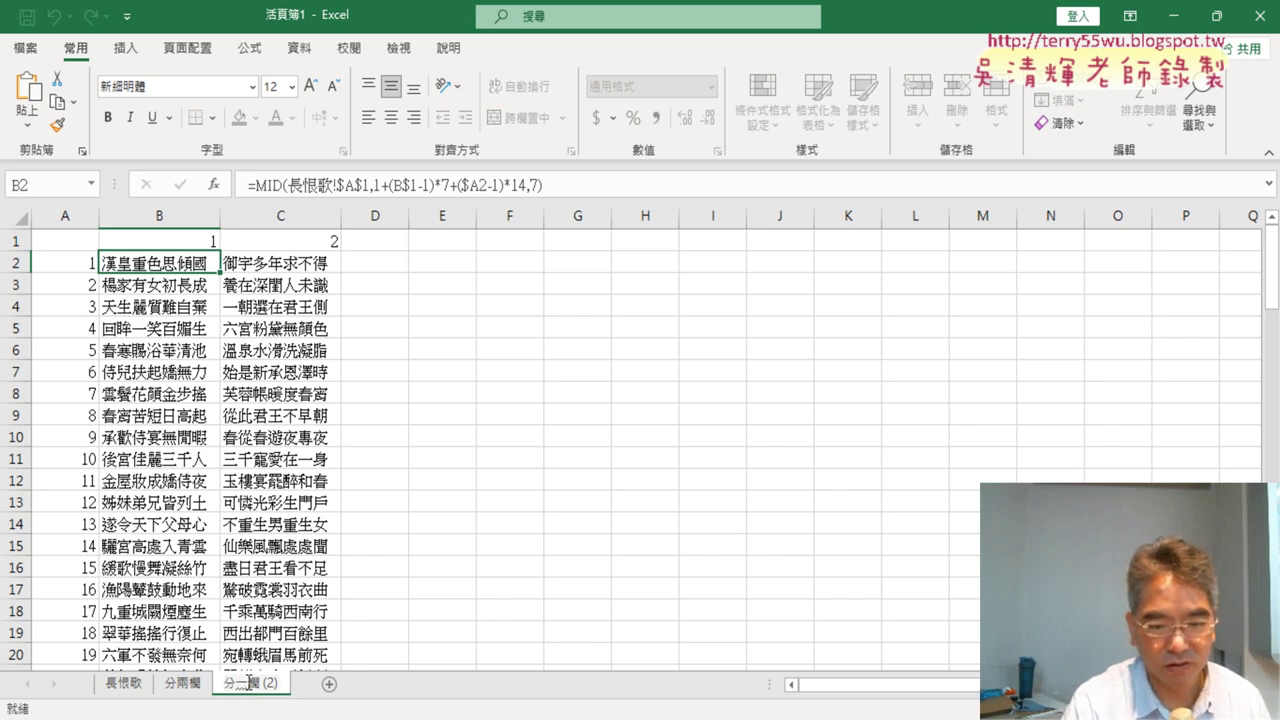
key(BackSpace)
key(BackSpace)
key(BackSpace)
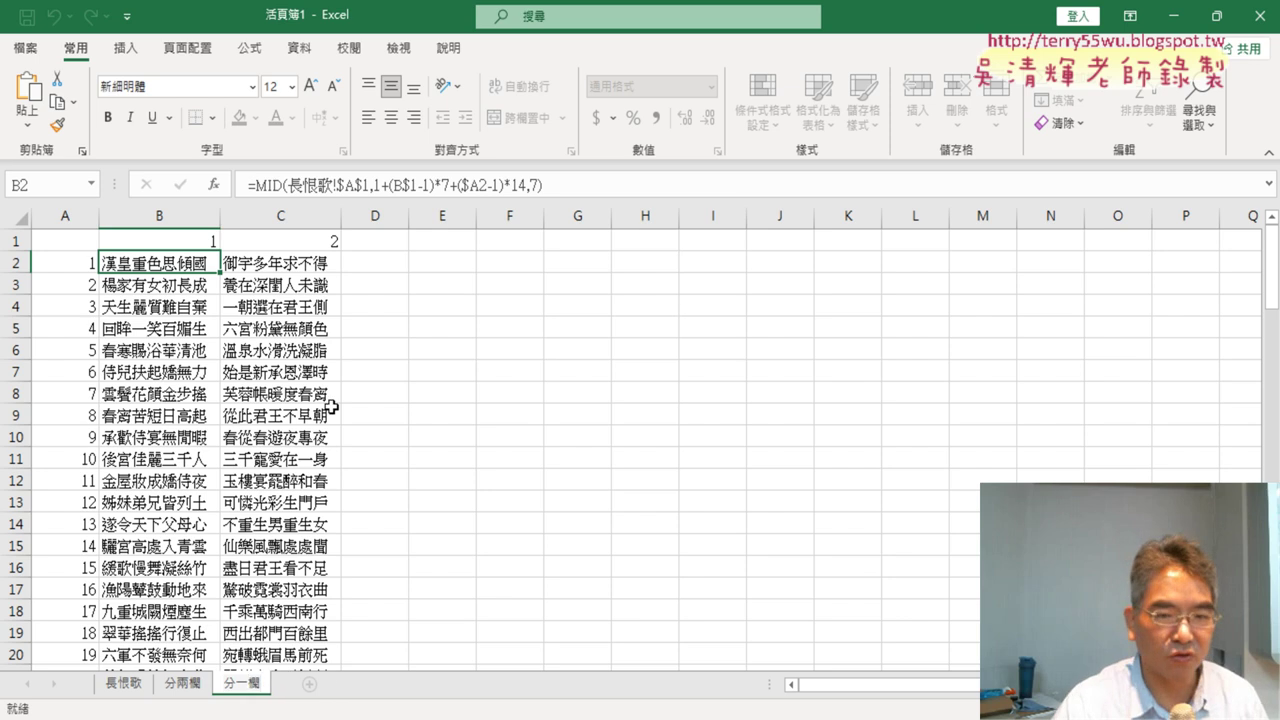
Delete column C on 分一欄 so only column B's verse lines remain
click(300, 222)
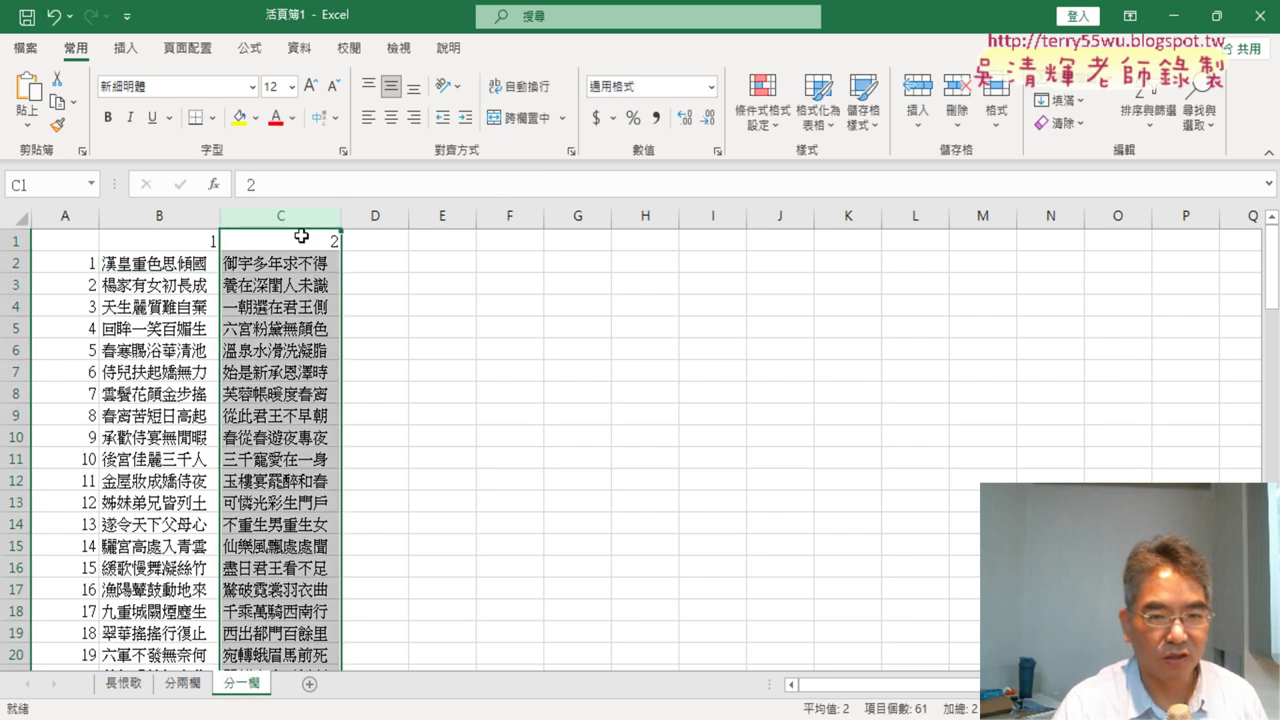
right_click(290, 305)
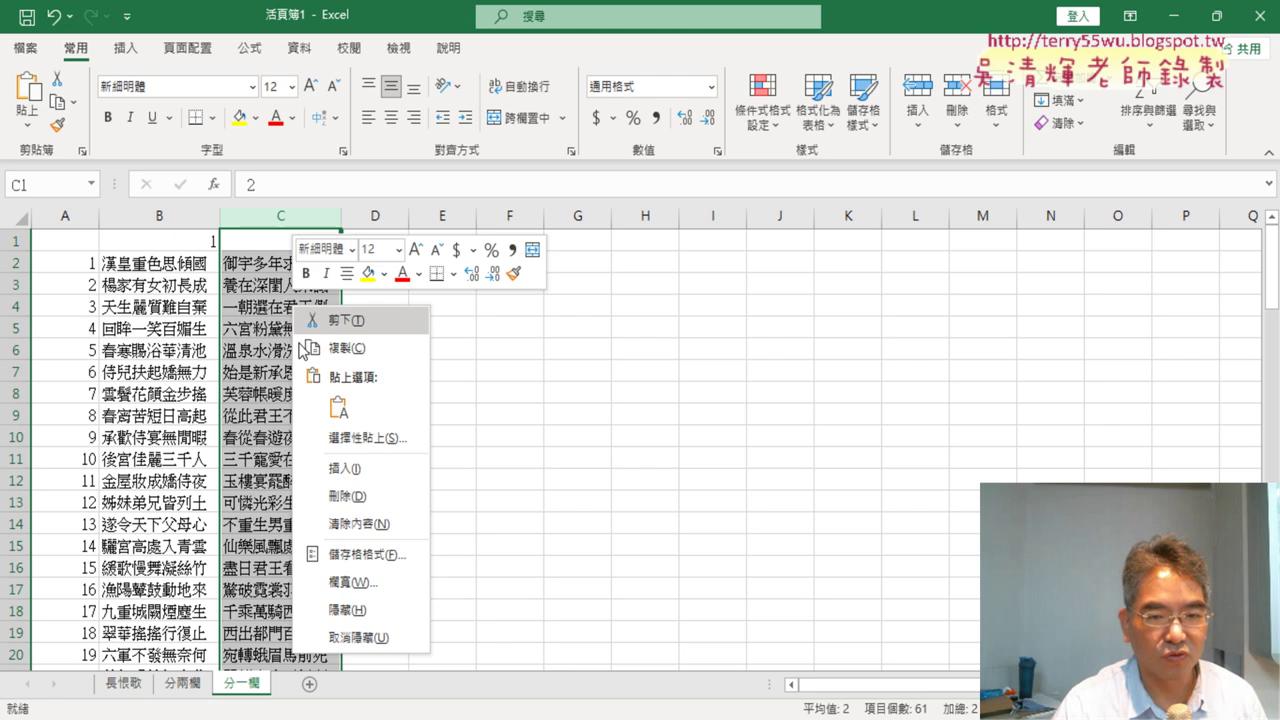
click(343, 492)
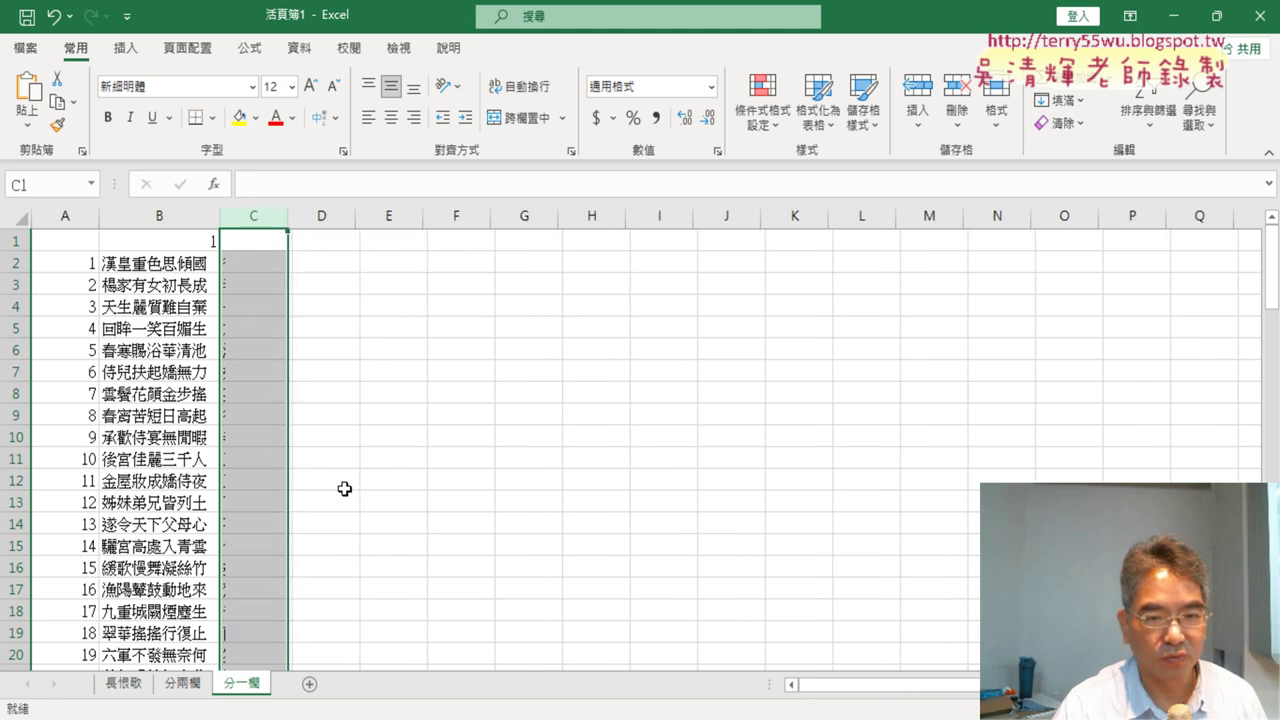
click(162, 284)
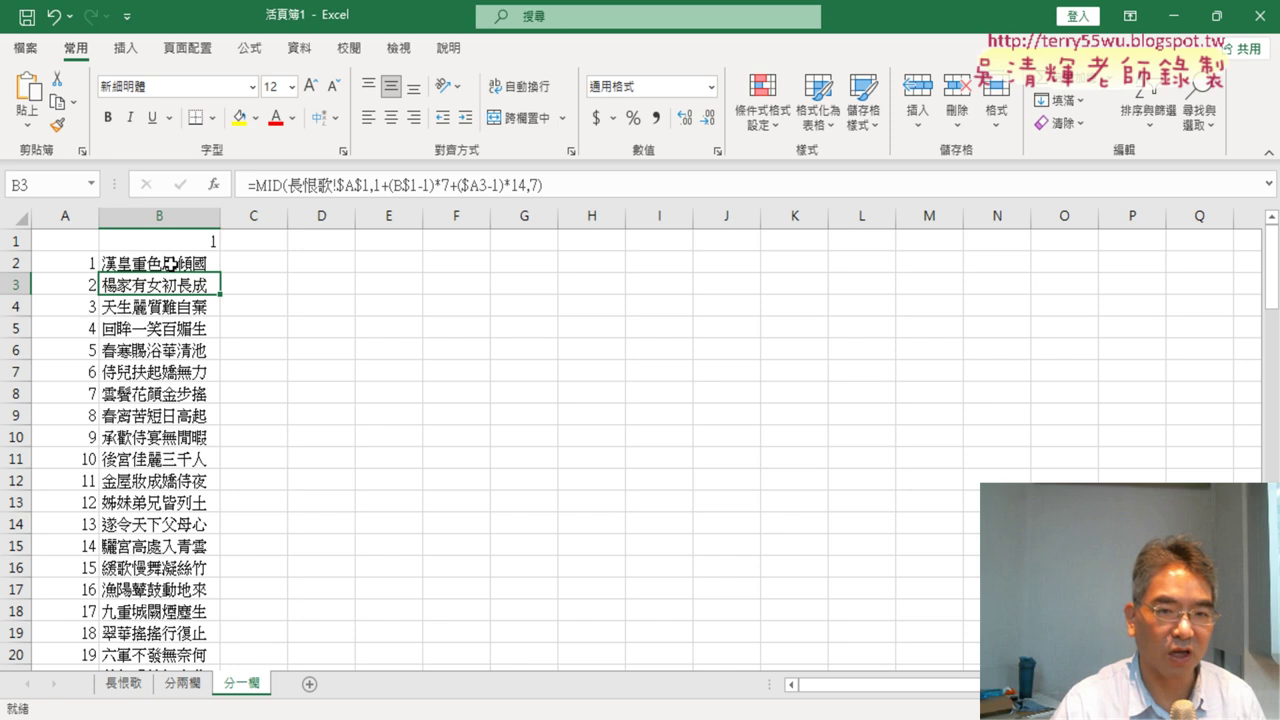
Change B2 to =MID(長恨歌!$A$1,1+($A2-1)*7,7) and fill it down to B13
click(172, 262)
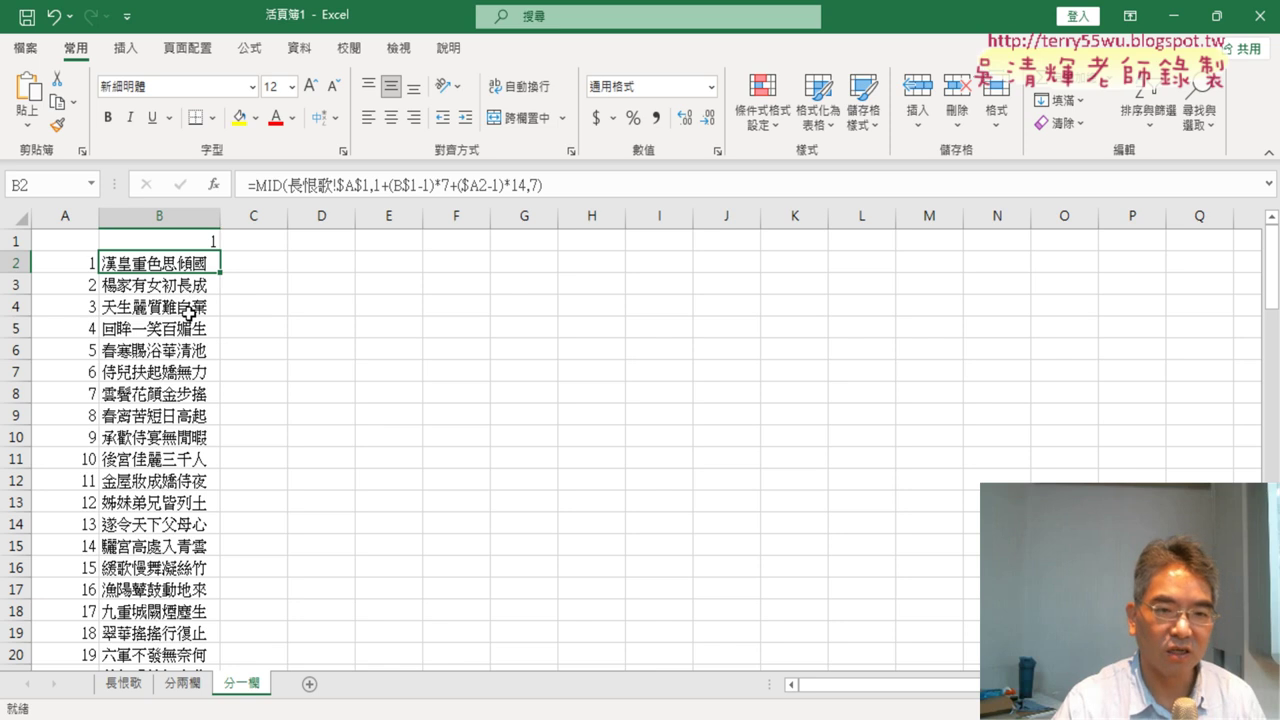
click(200, 243)
click(199, 261)
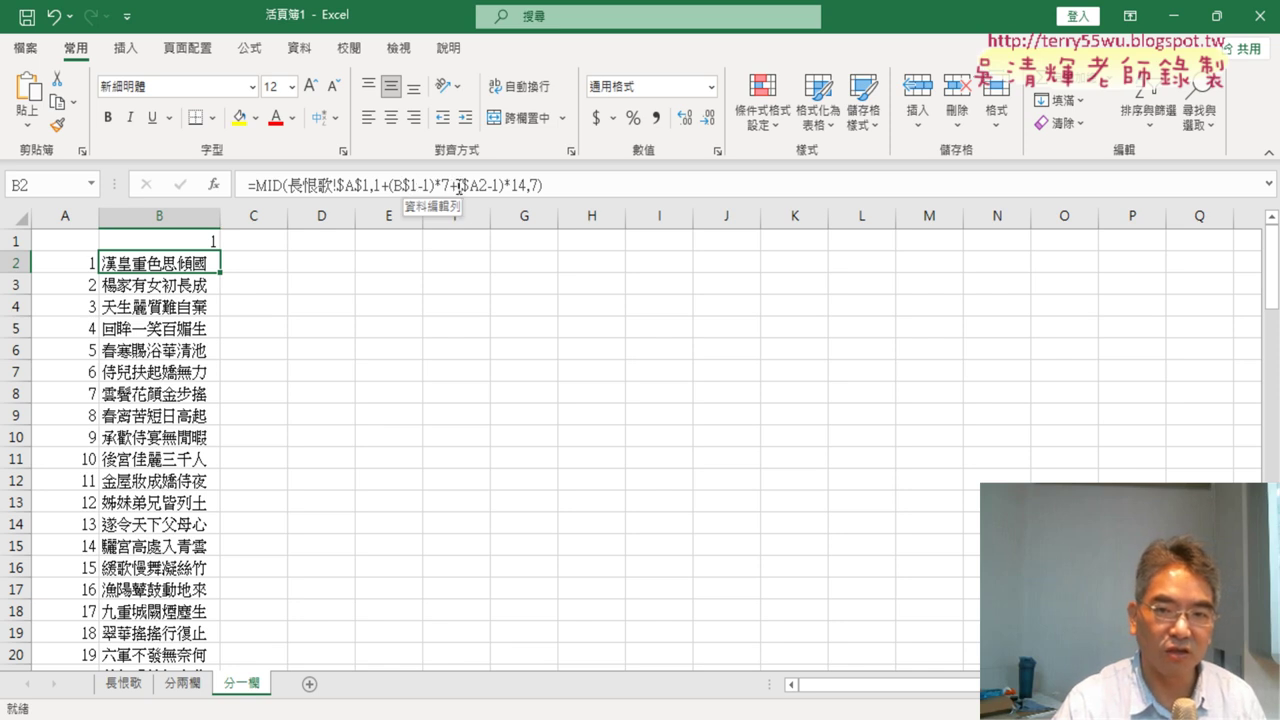
drag(459, 186, 390, 186)
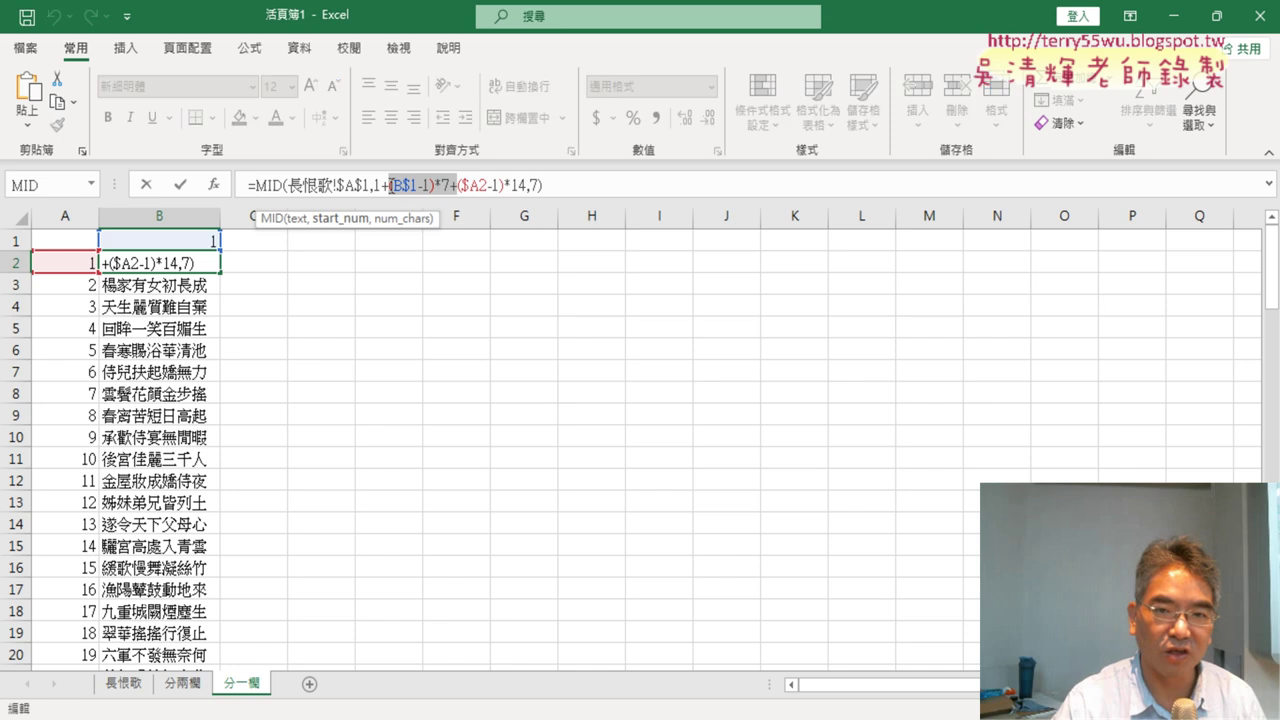
key(Delete)
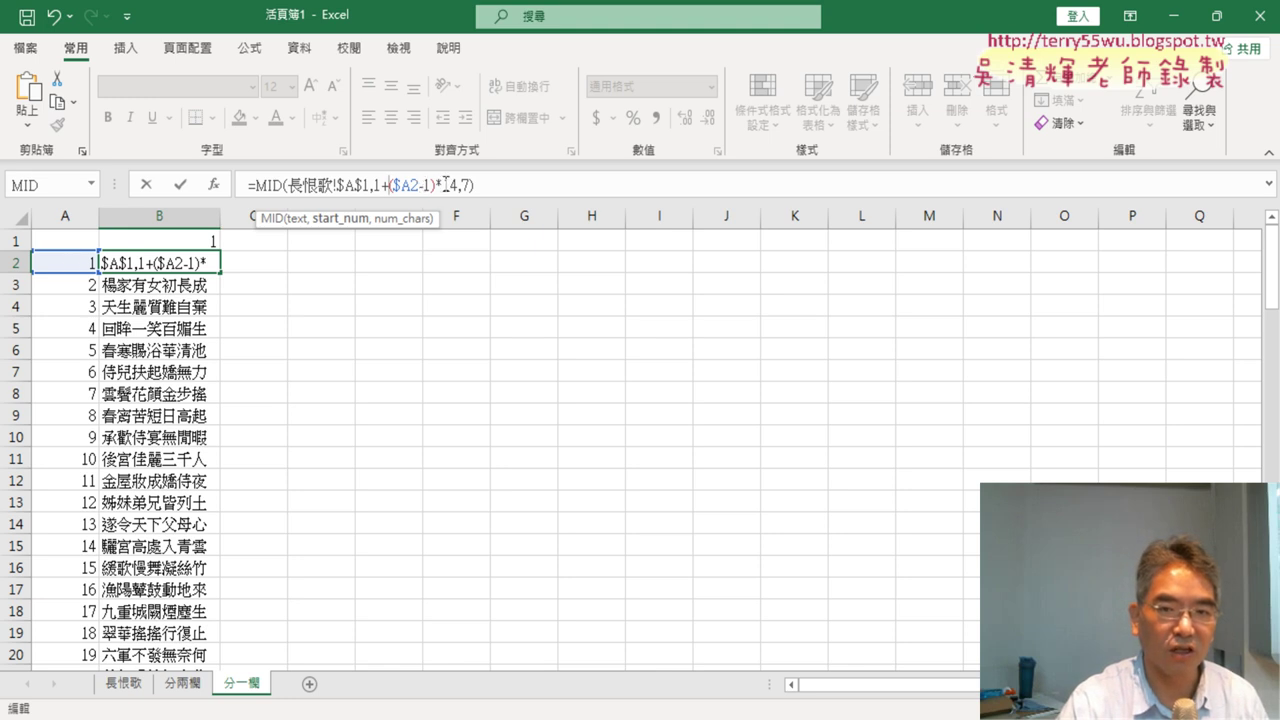
double_click(447, 185)
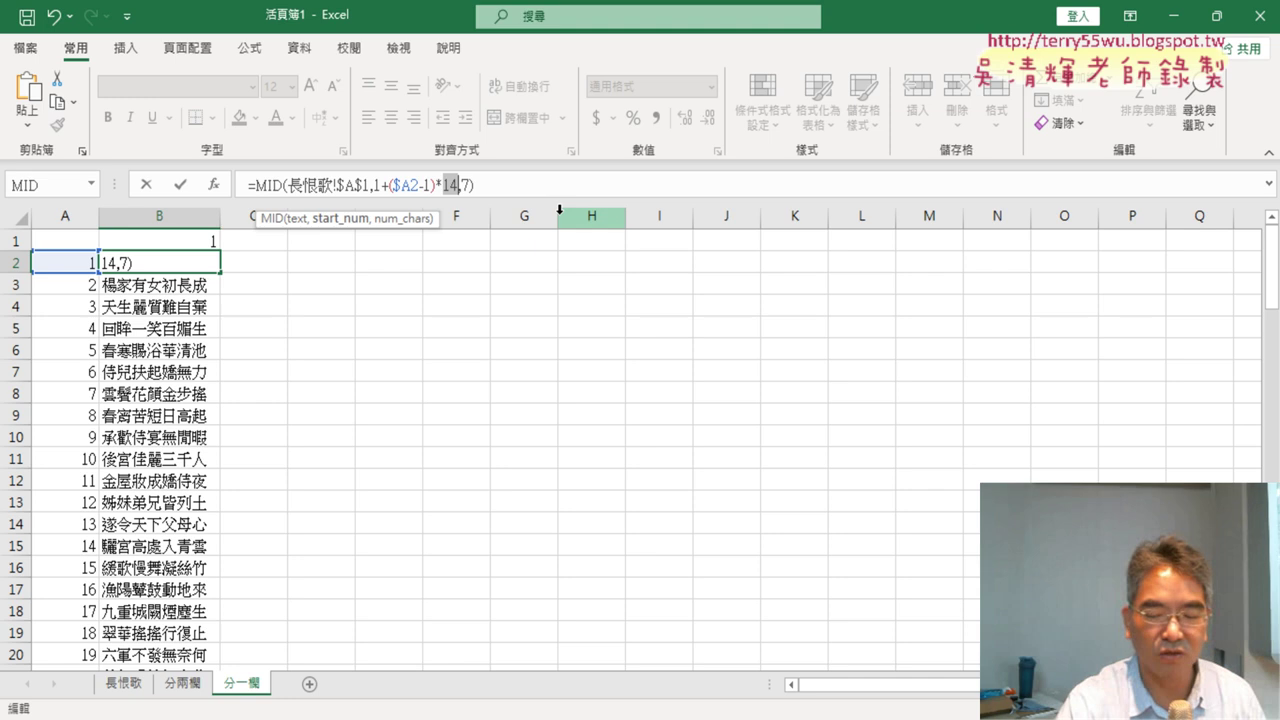
text(7)
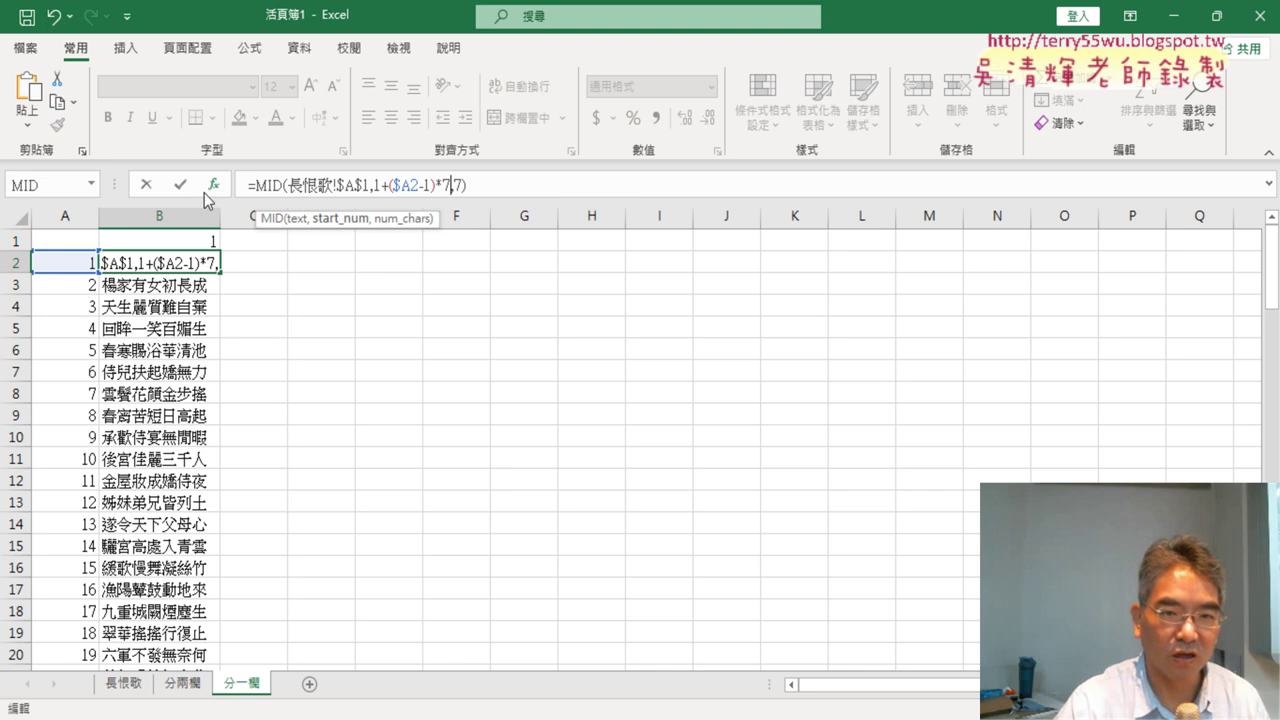
click(180, 184)
drag(220, 272, 220, 512)
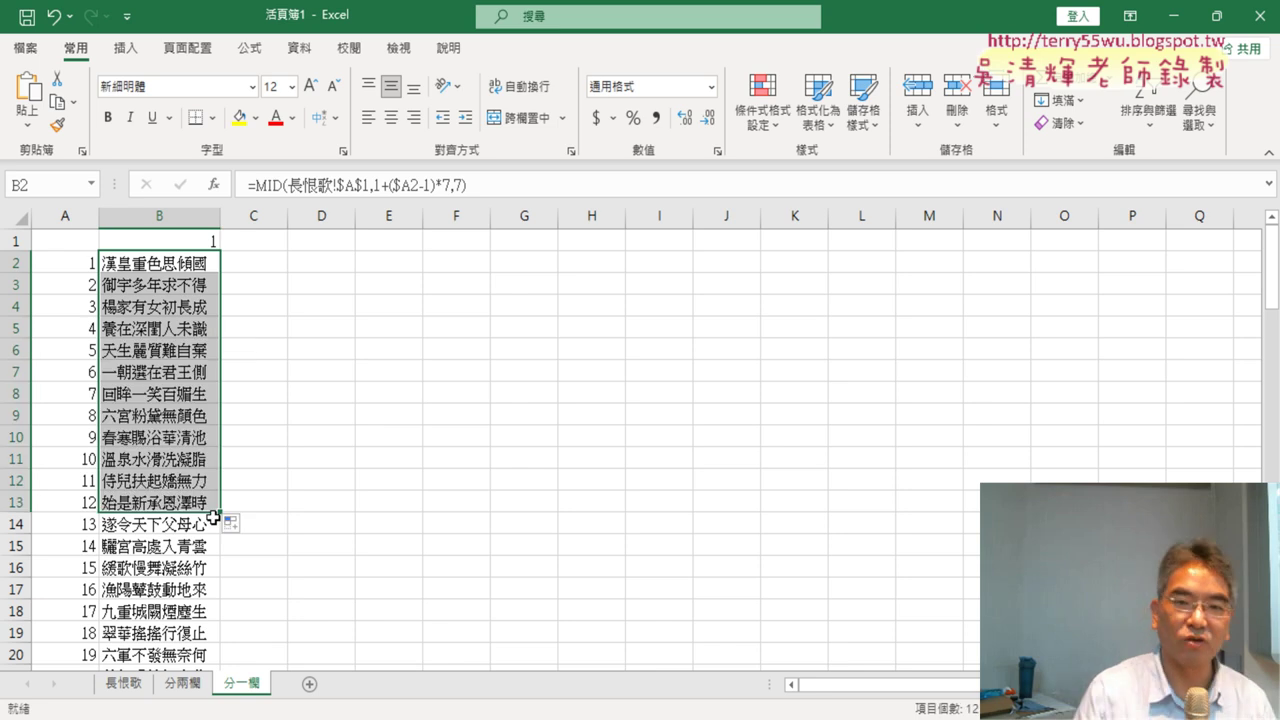